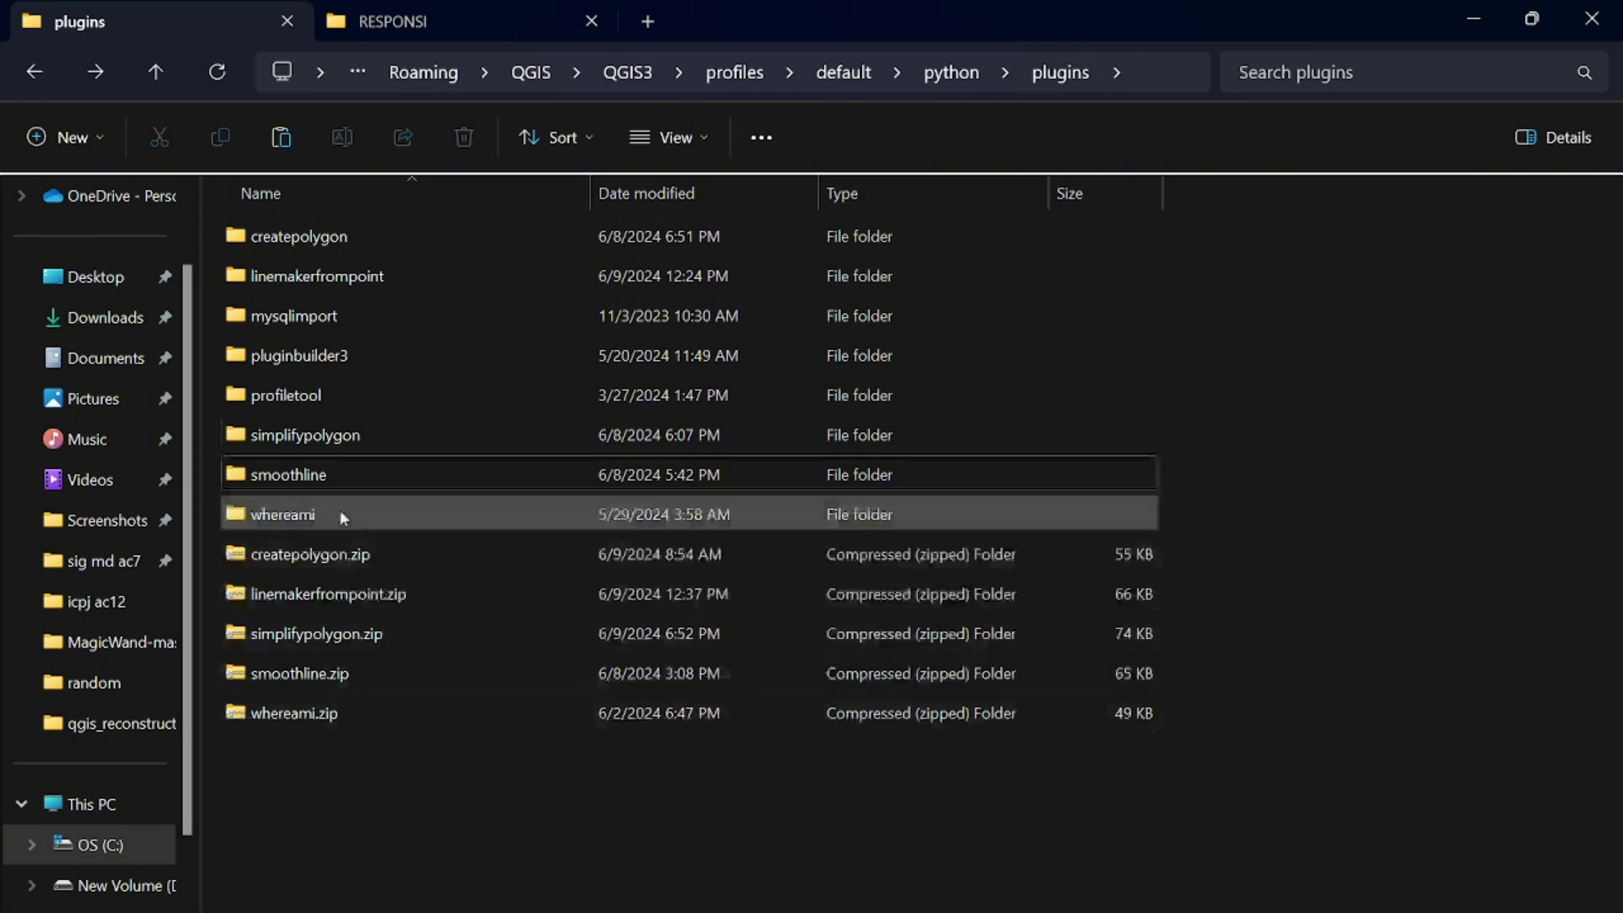
Go through the createpolygon, linemakerfrompoint and smoothline plugin folders, and open the smoothline folder.
click(326, 488)
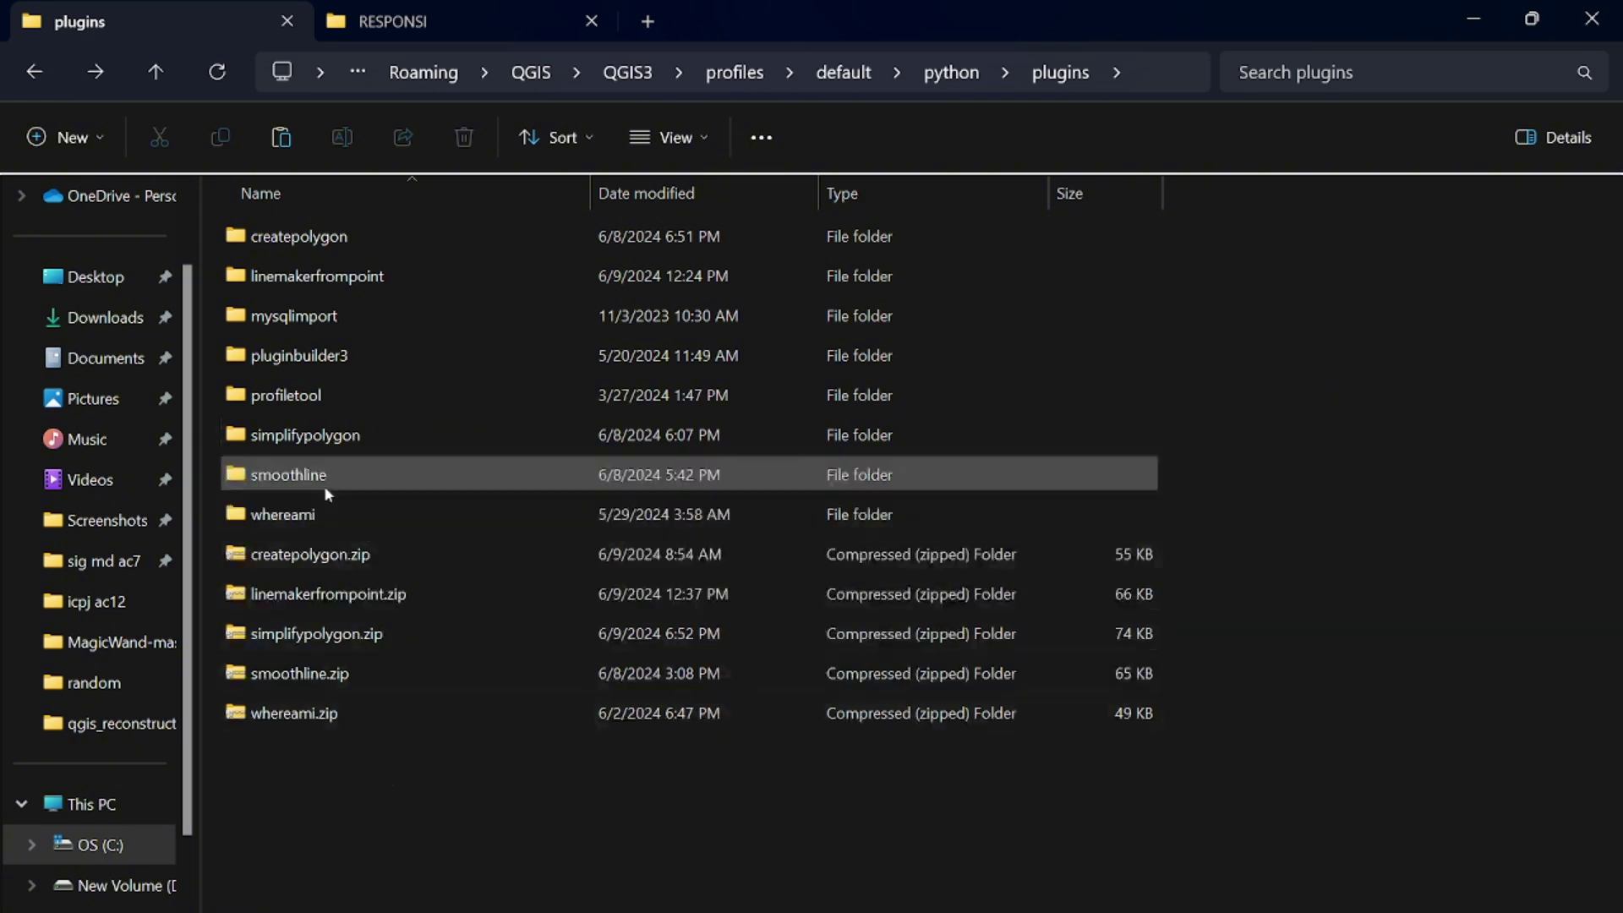
click(306, 237)
ctrl+click(382, 272)
click(381, 272)
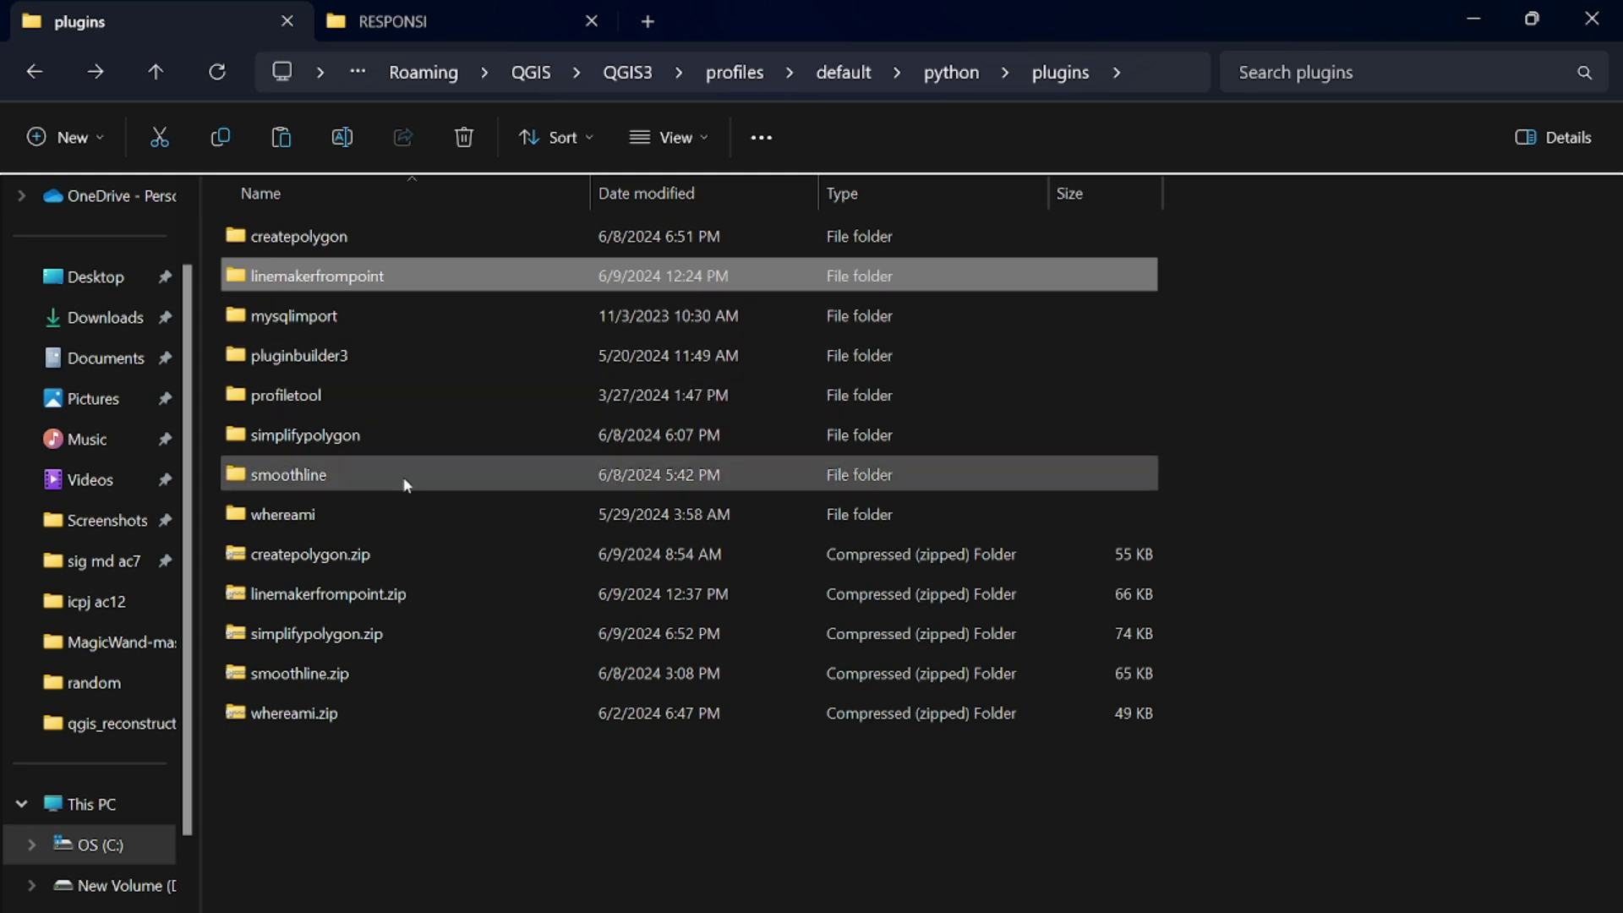
click(336, 475)
double_click(335, 475)
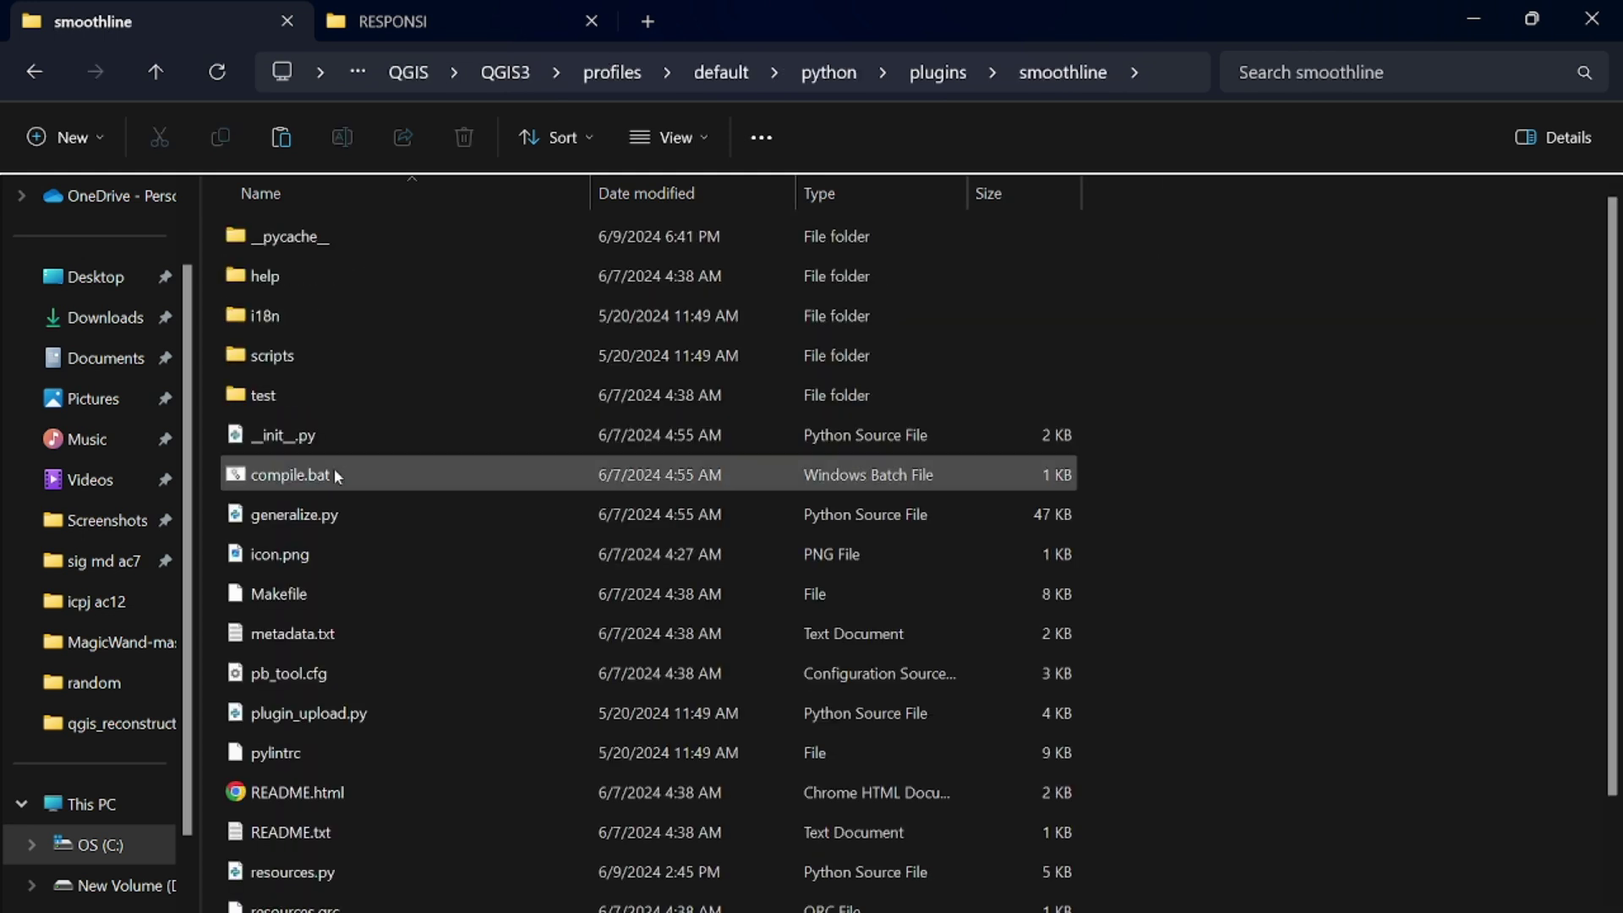
Examine the smoothline plugin's SmoothLine.py, SmoothLine_dialog.py, SmoothLine_dialog_base.ui and generalize.py files.
scroll(335, 476, down, 1)
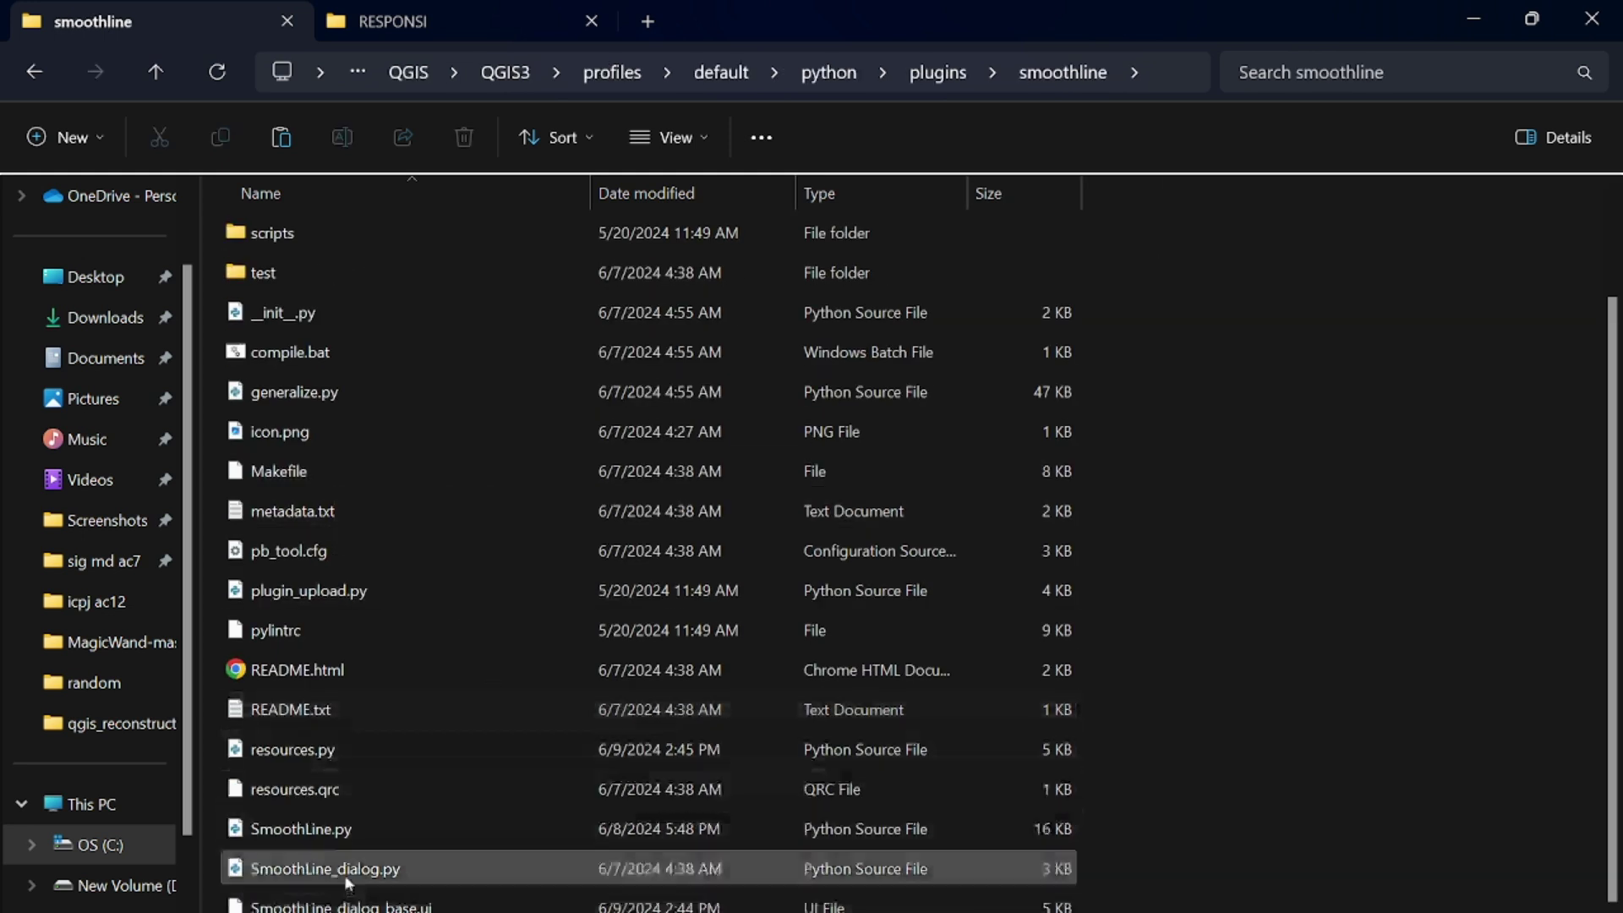
click(355, 829)
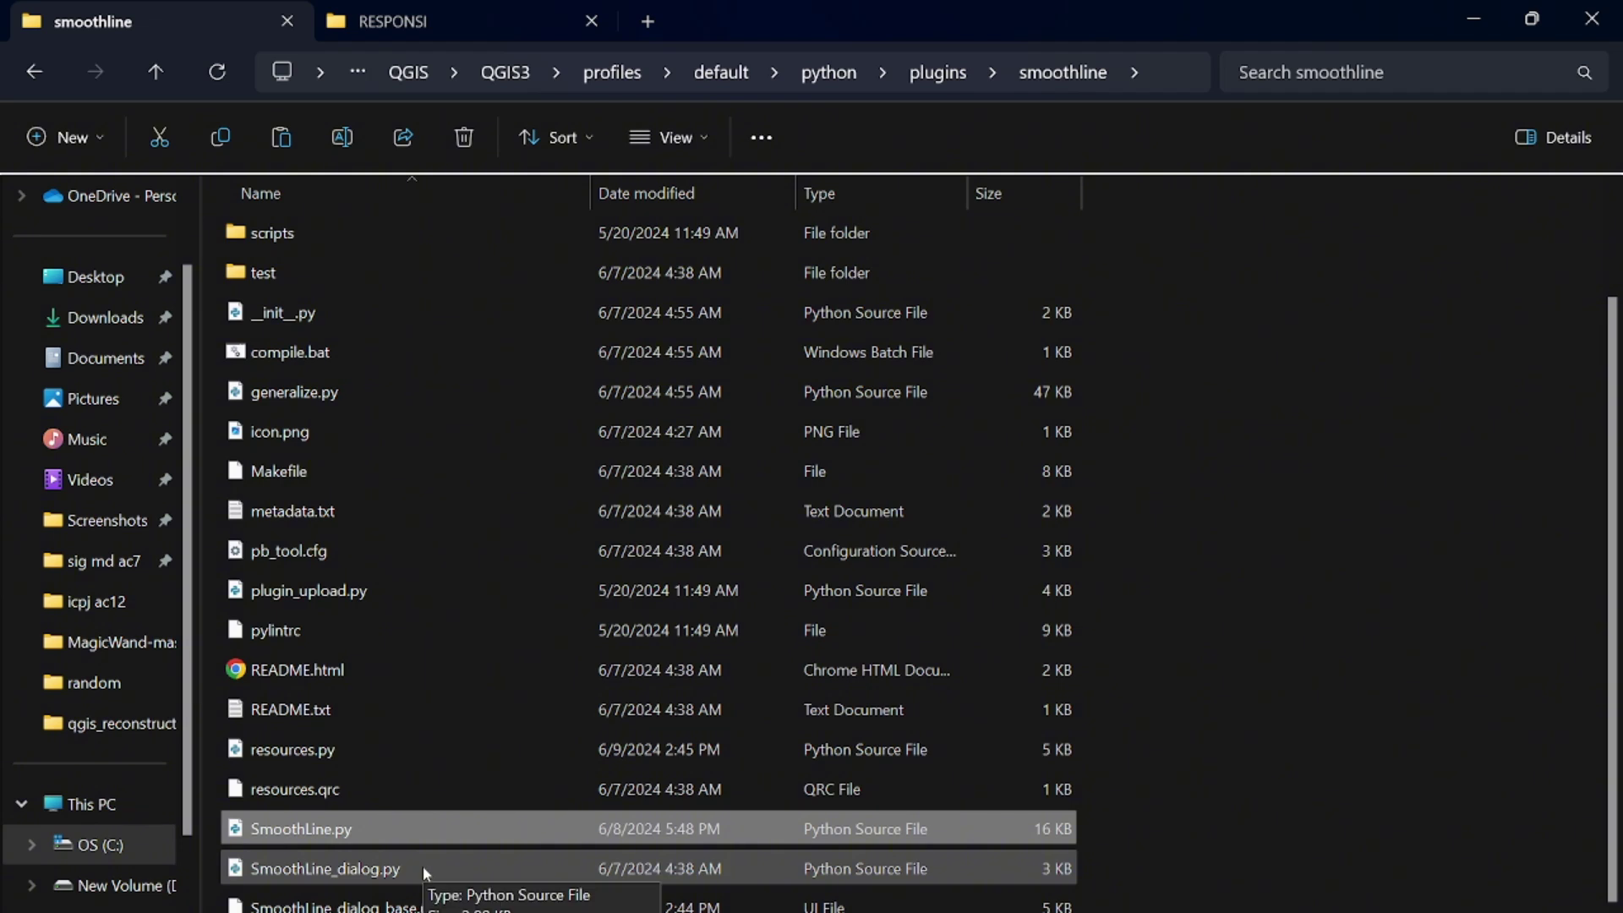
click(422, 906)
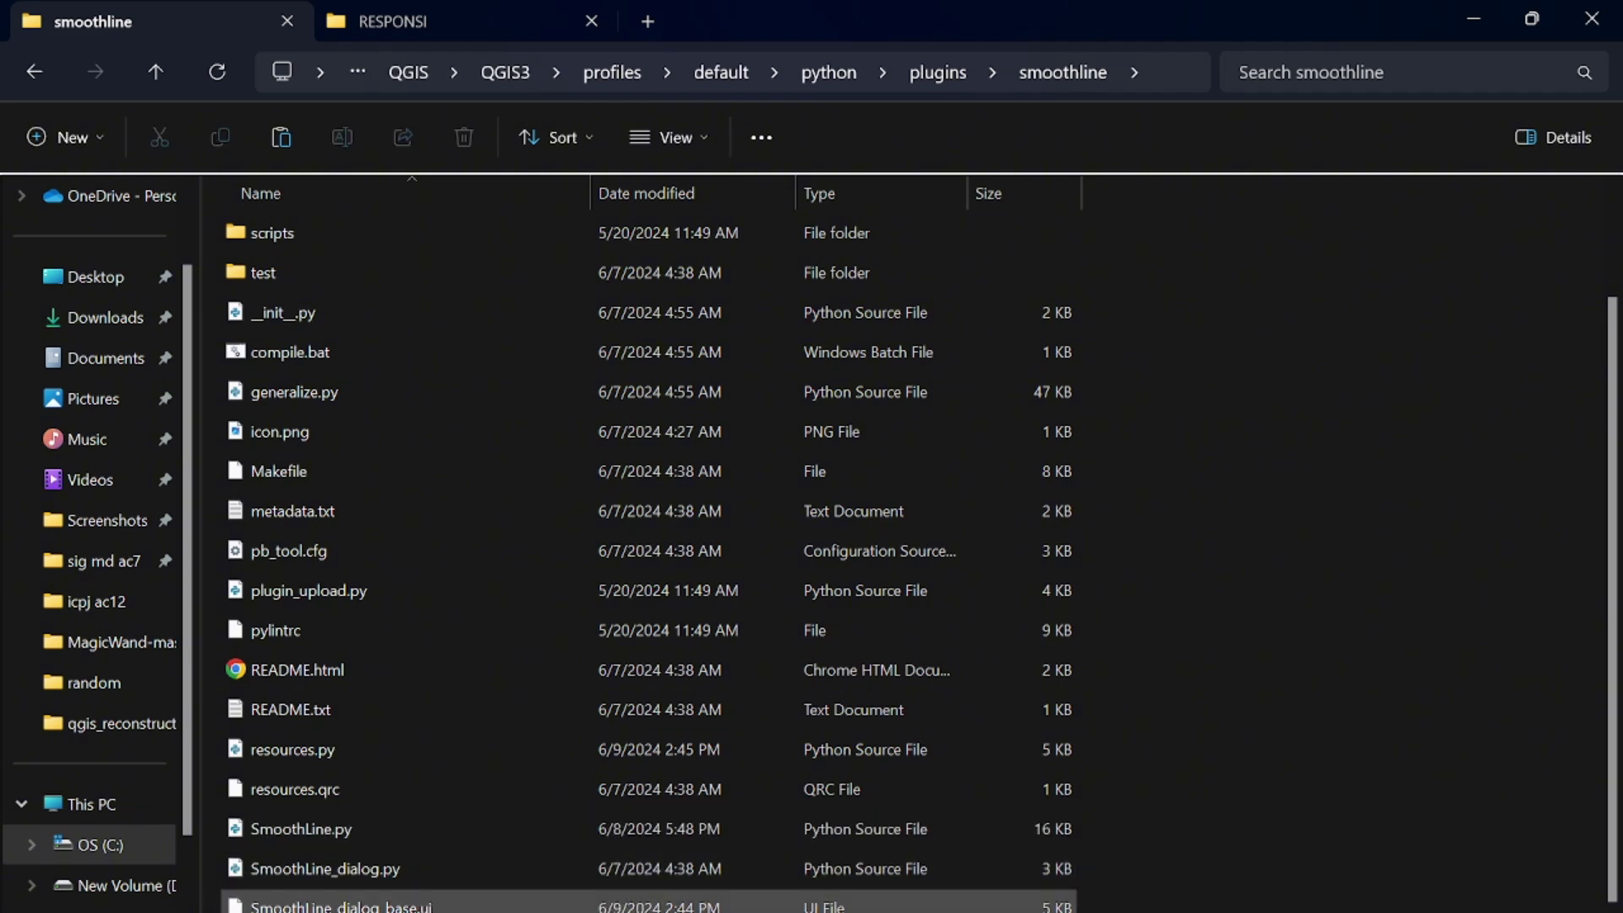
click(440, 902)
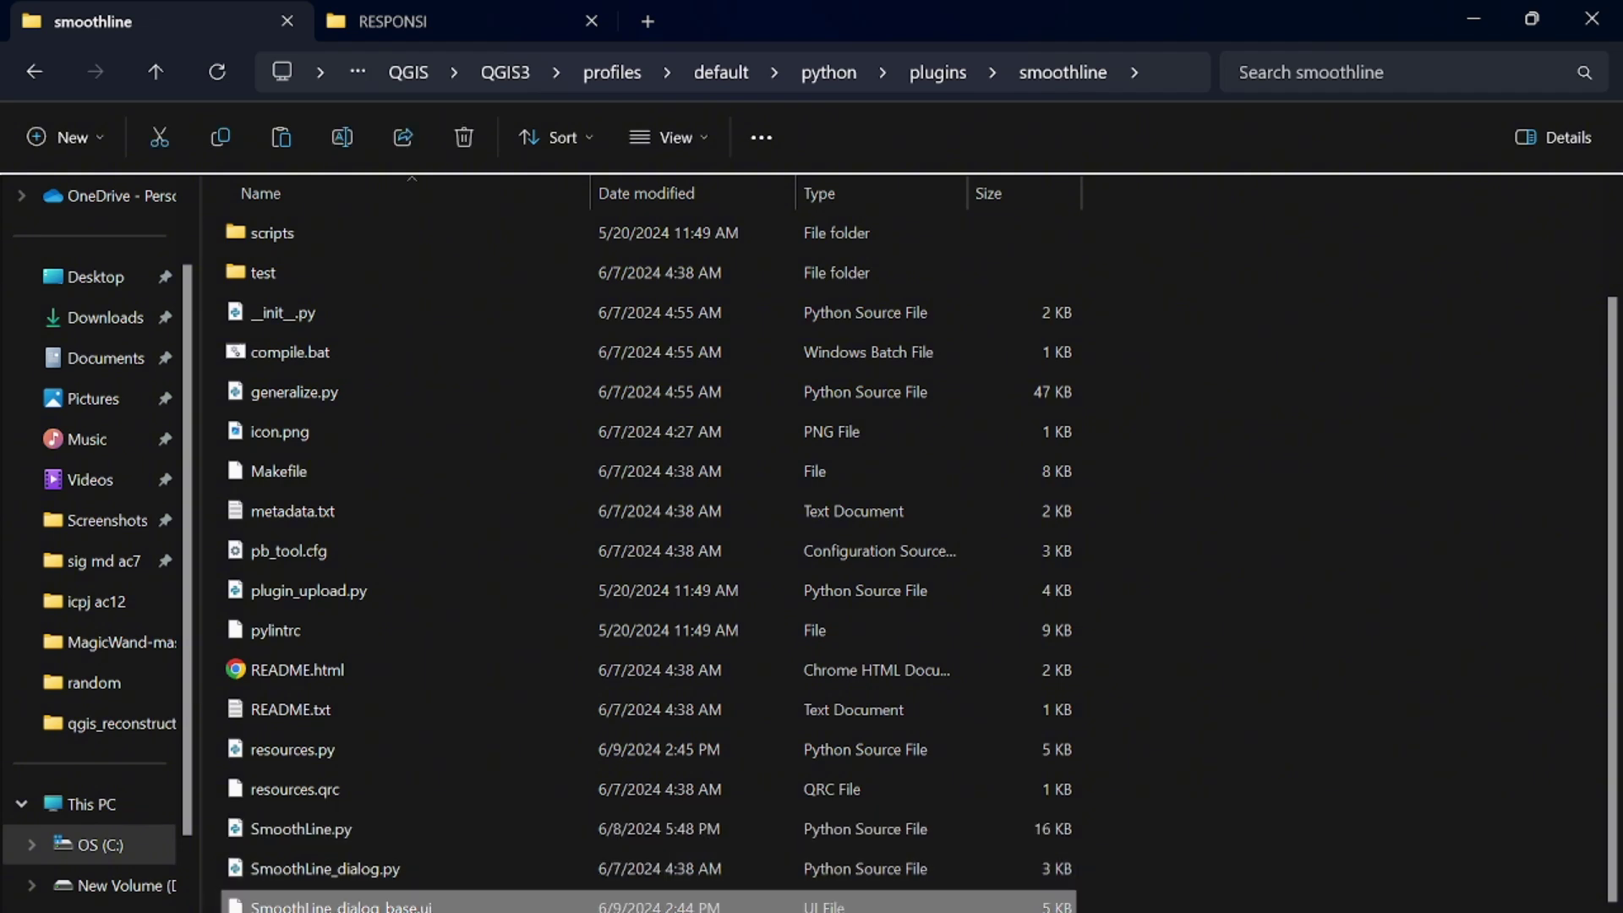
click(394, 869)
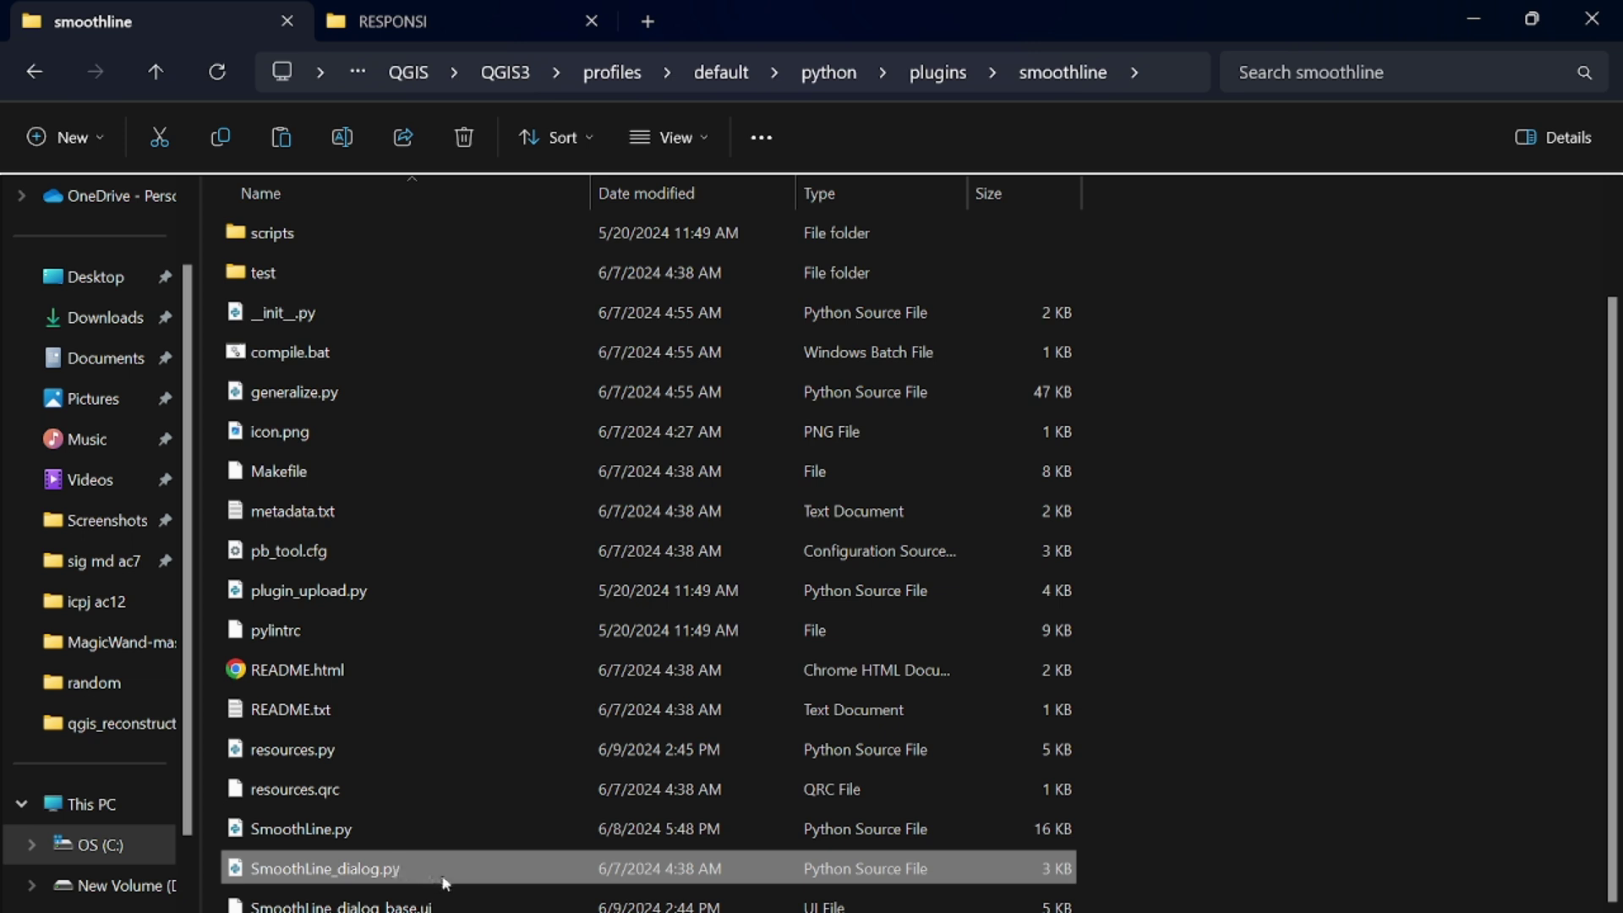
click(1149, 596)
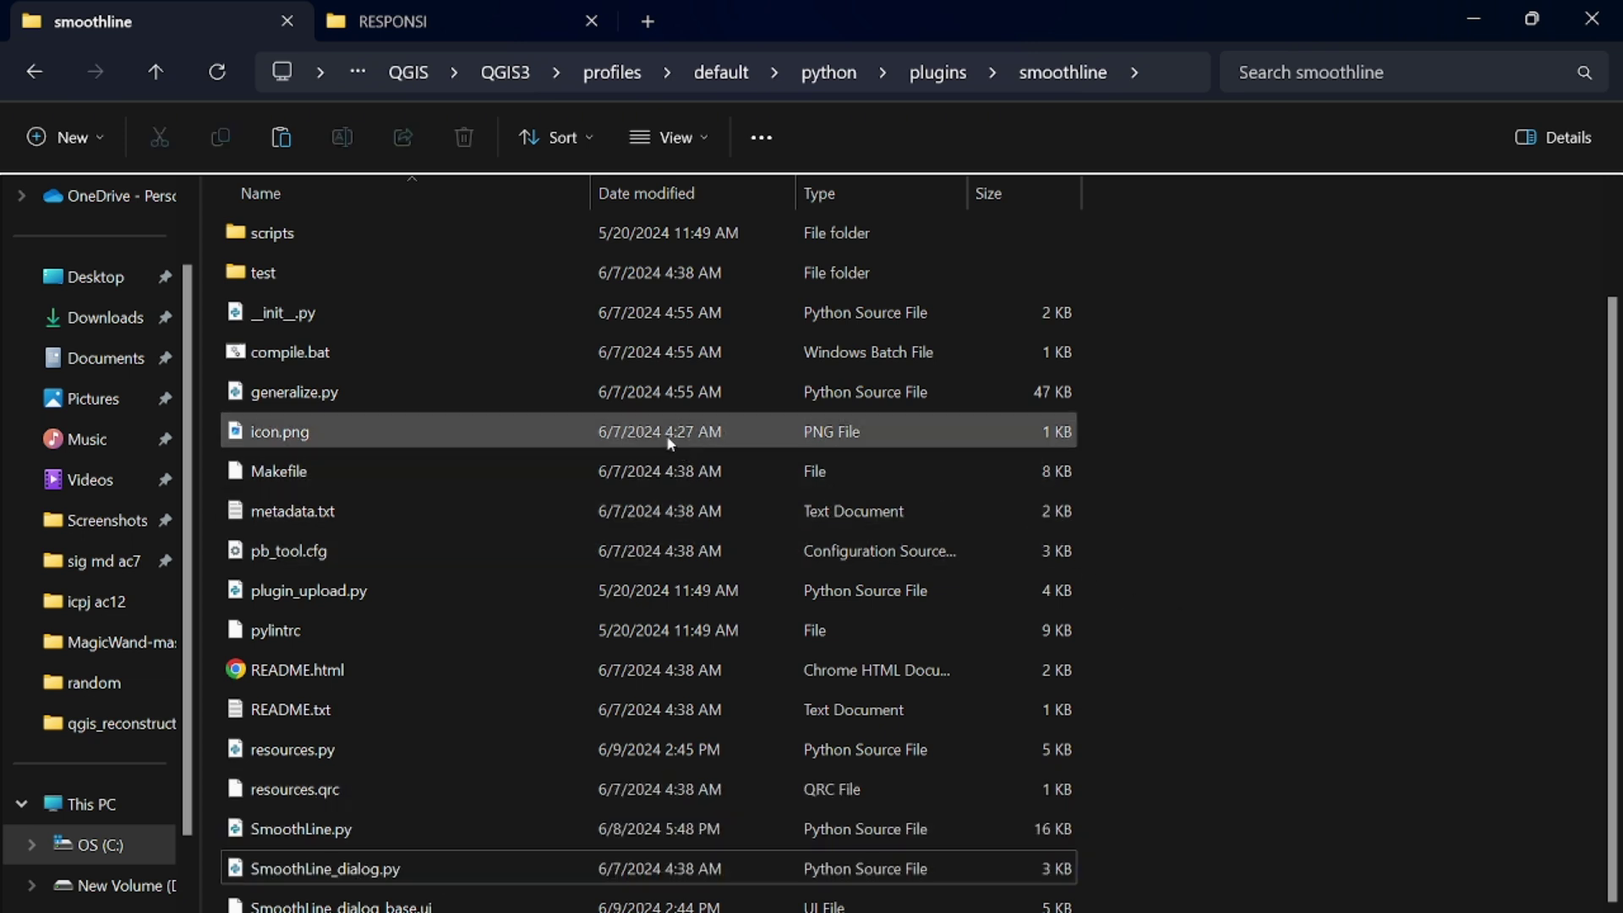
click(317, 398)
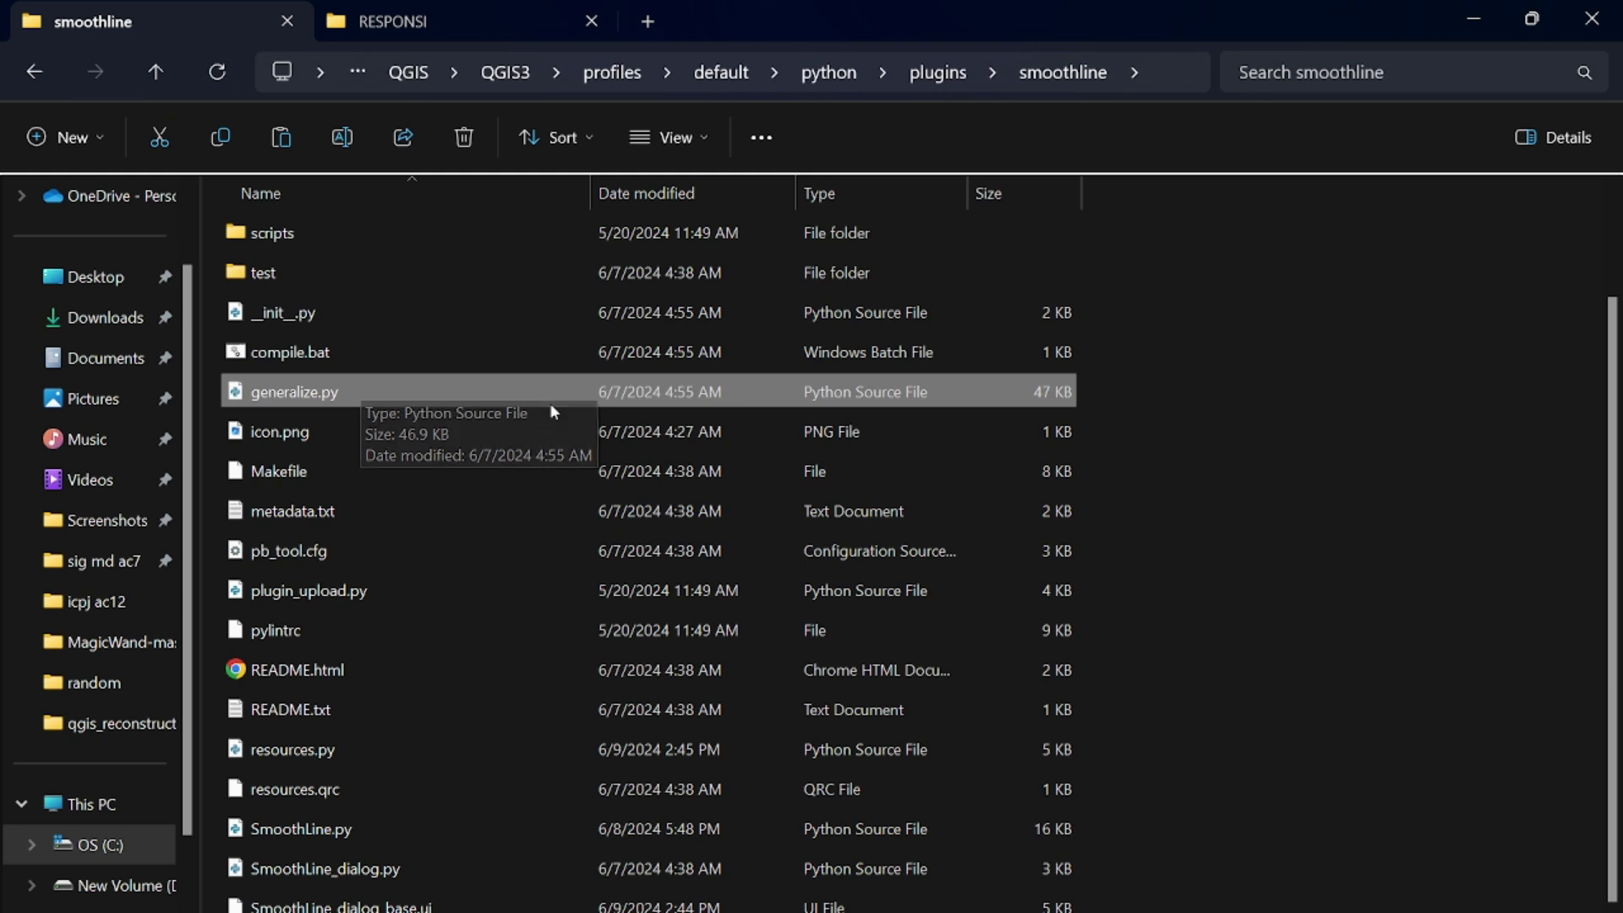
Open the createpolygon plugin folder and examine CreatePolygon.py, CreatePolygon_dockwidget.py and CreatePolygon_dockwidget_base.ui.
click(37, 75)
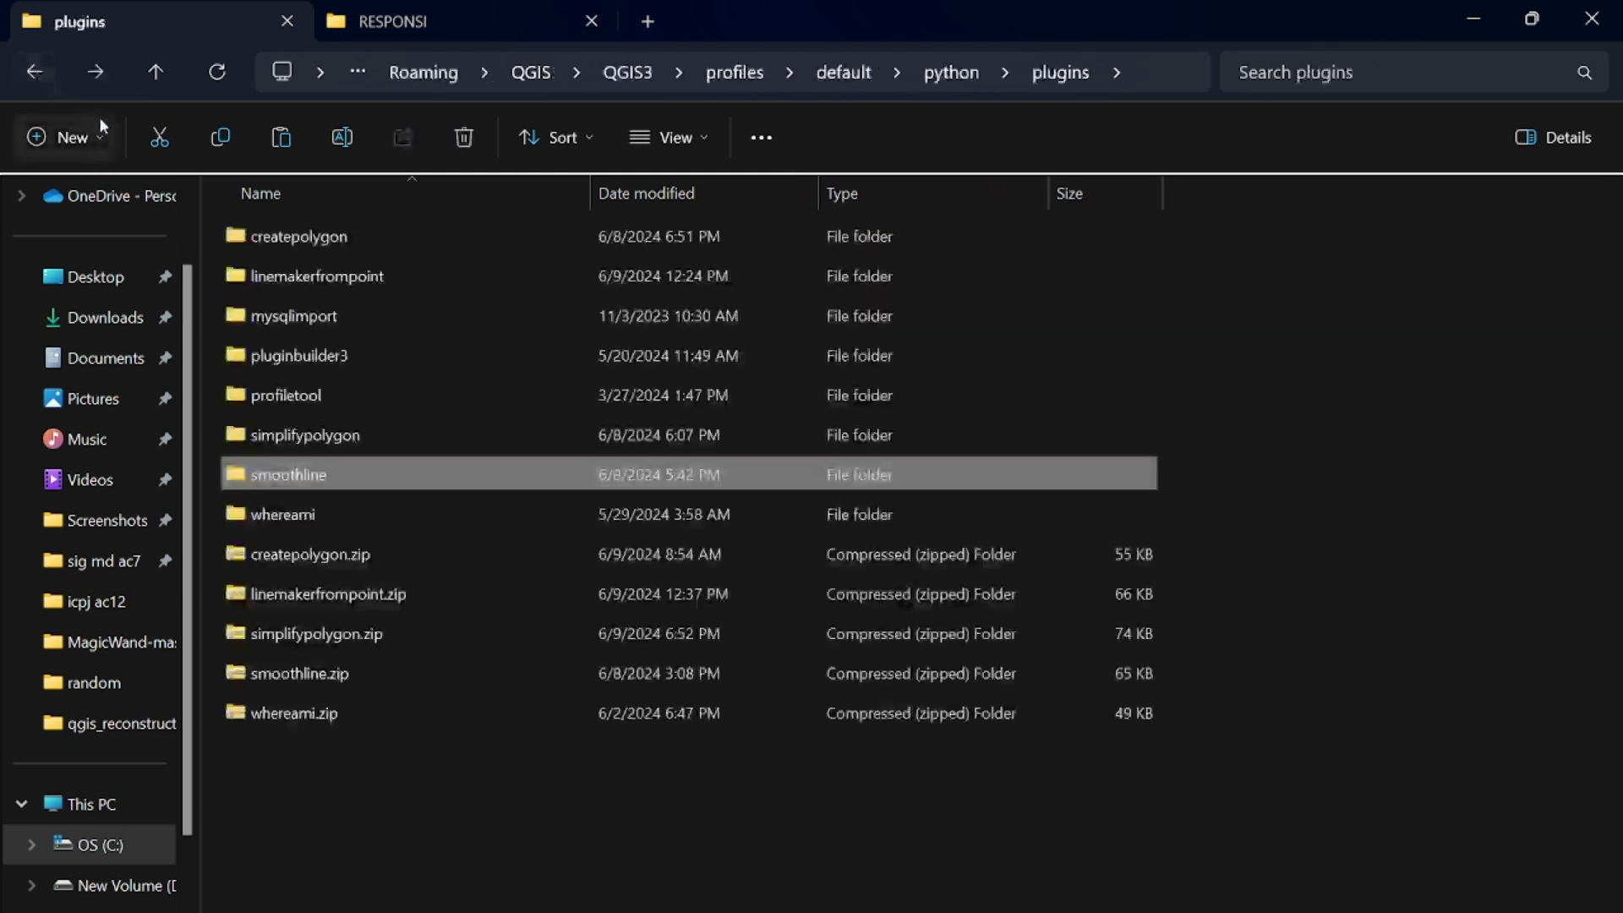
double_click(355, 240)
scroll(297, 314, down, 2)
click(299, 312)
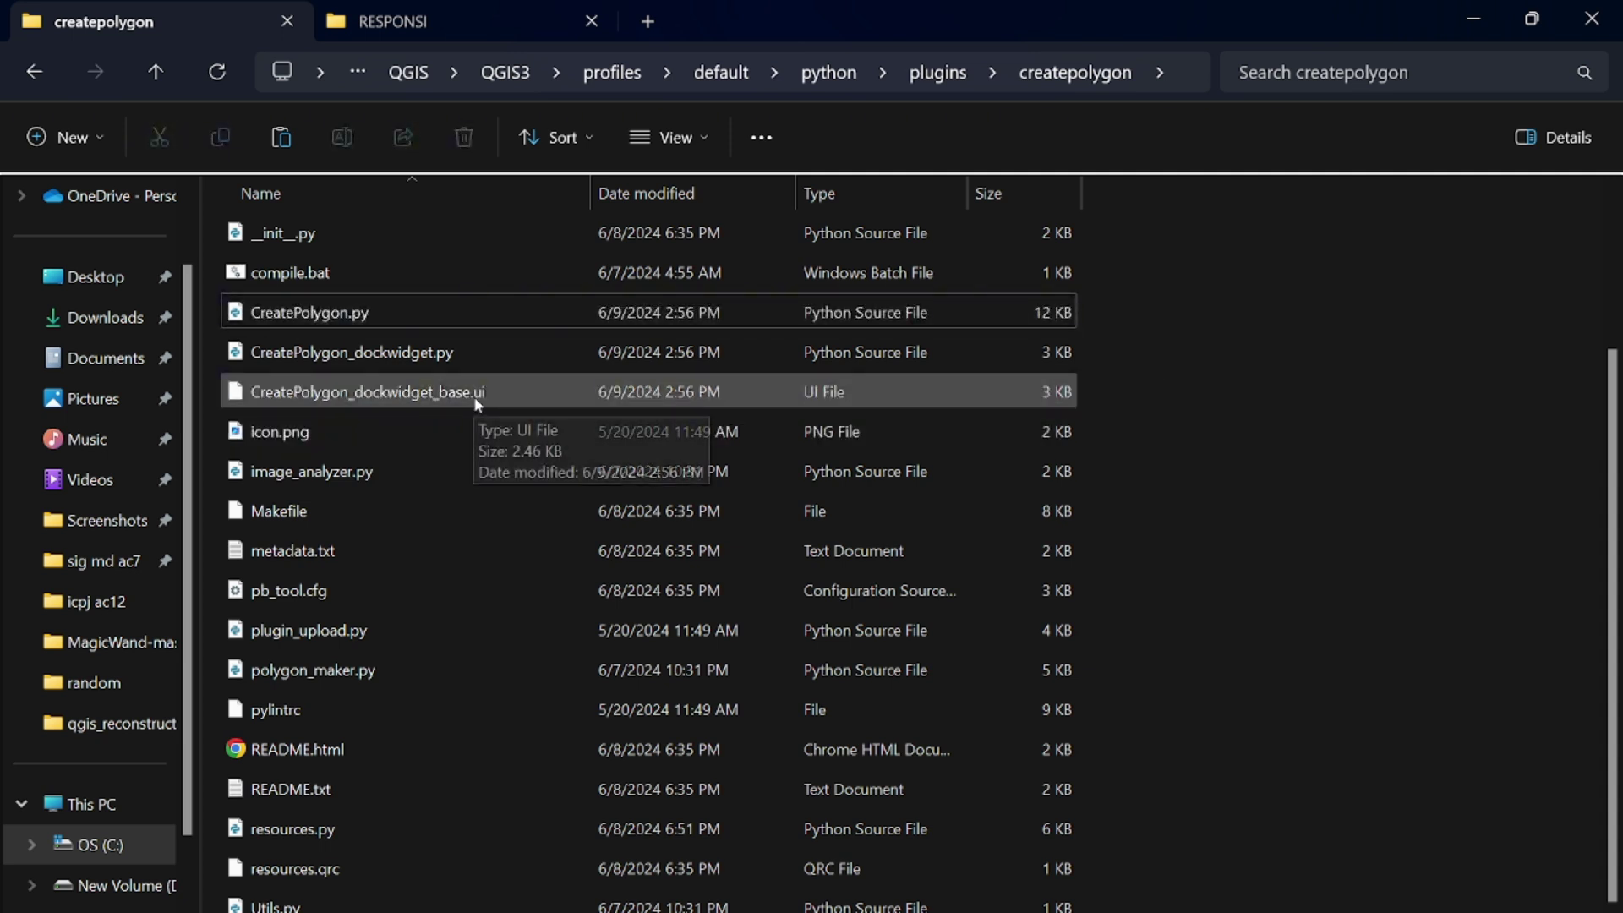
click(497, 401)
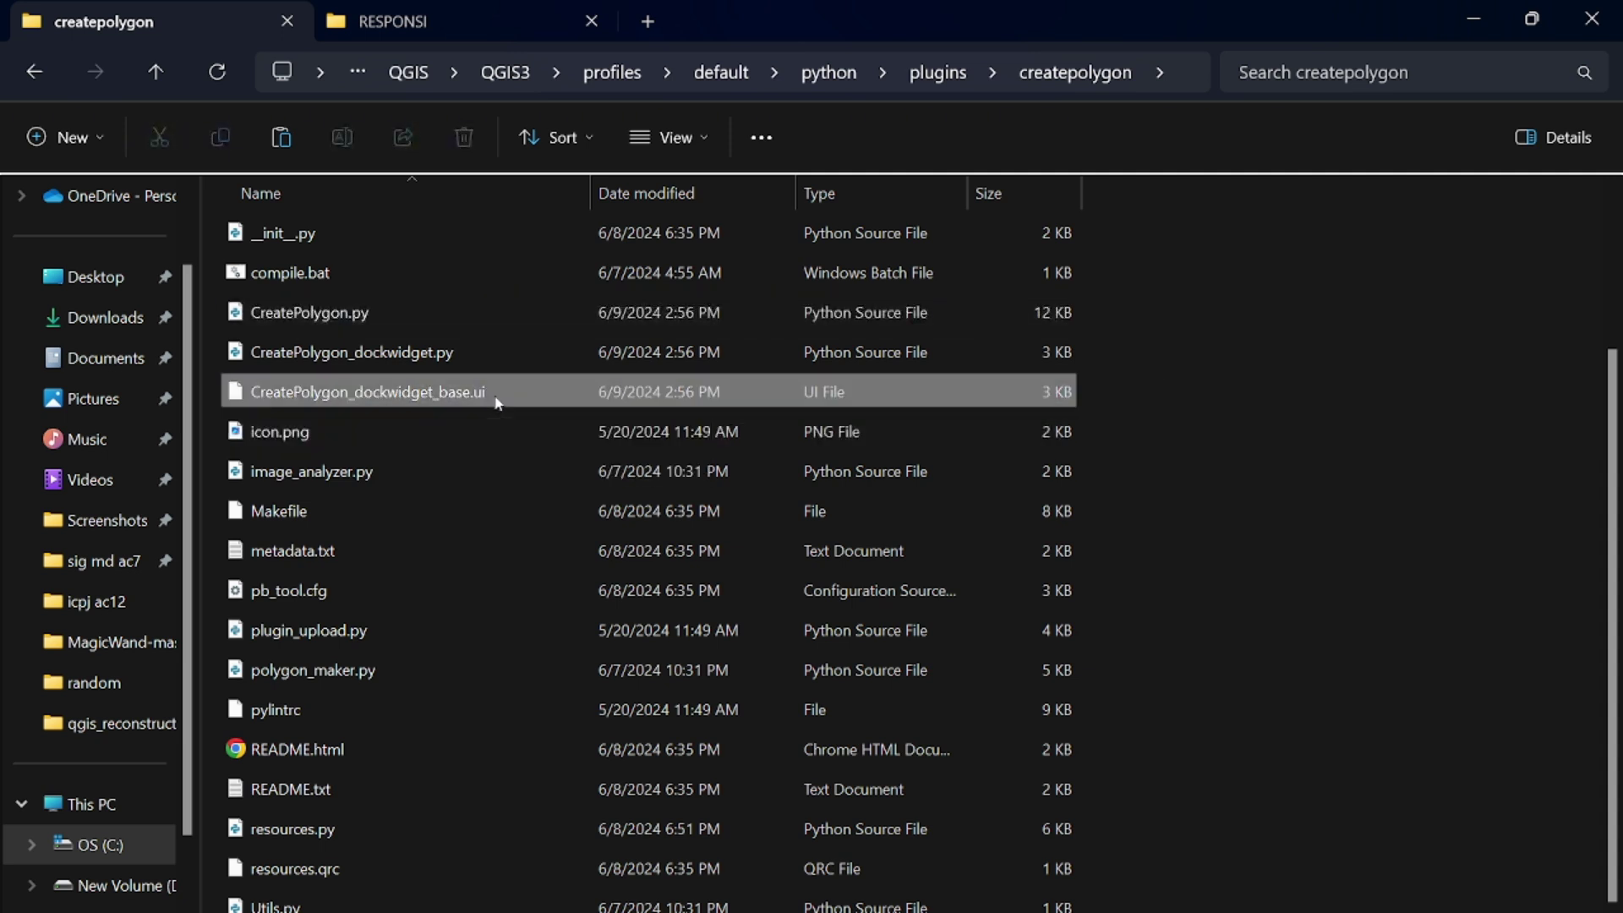
click(431, 362)
ctrl+click(485, 356)
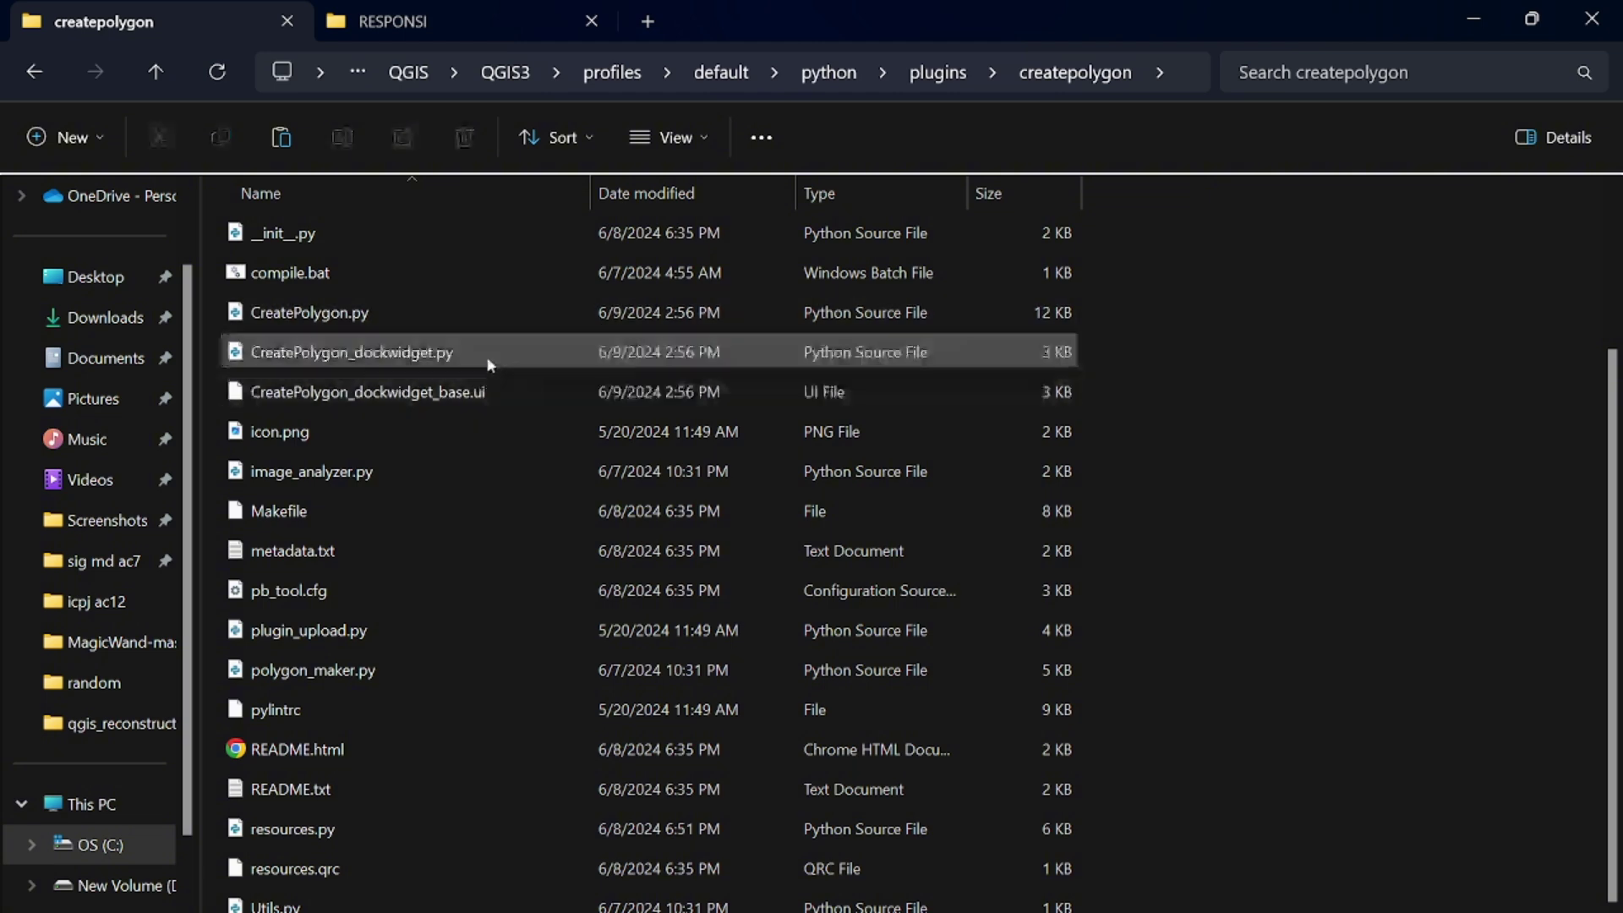
click(490, 351)
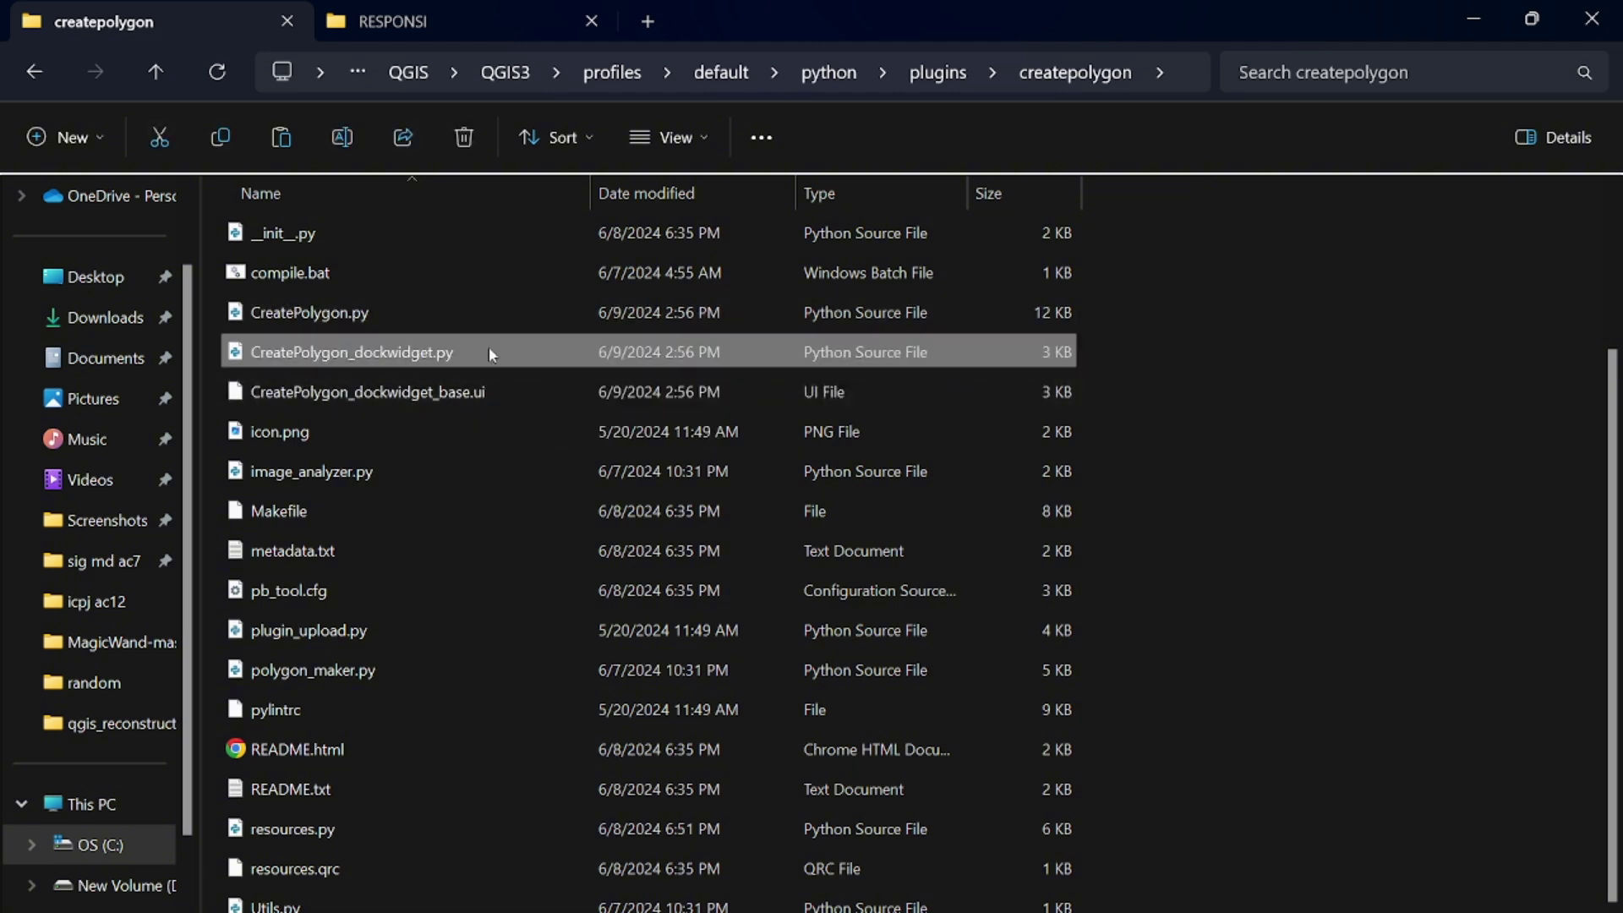
click(1174, 358)
Examine the createpolygon helper scripts image_analyzer.py, polygon_maker.py and Utils.py, along with the main CreatePolygon.py file.
scroll(480, 548, up, 2)
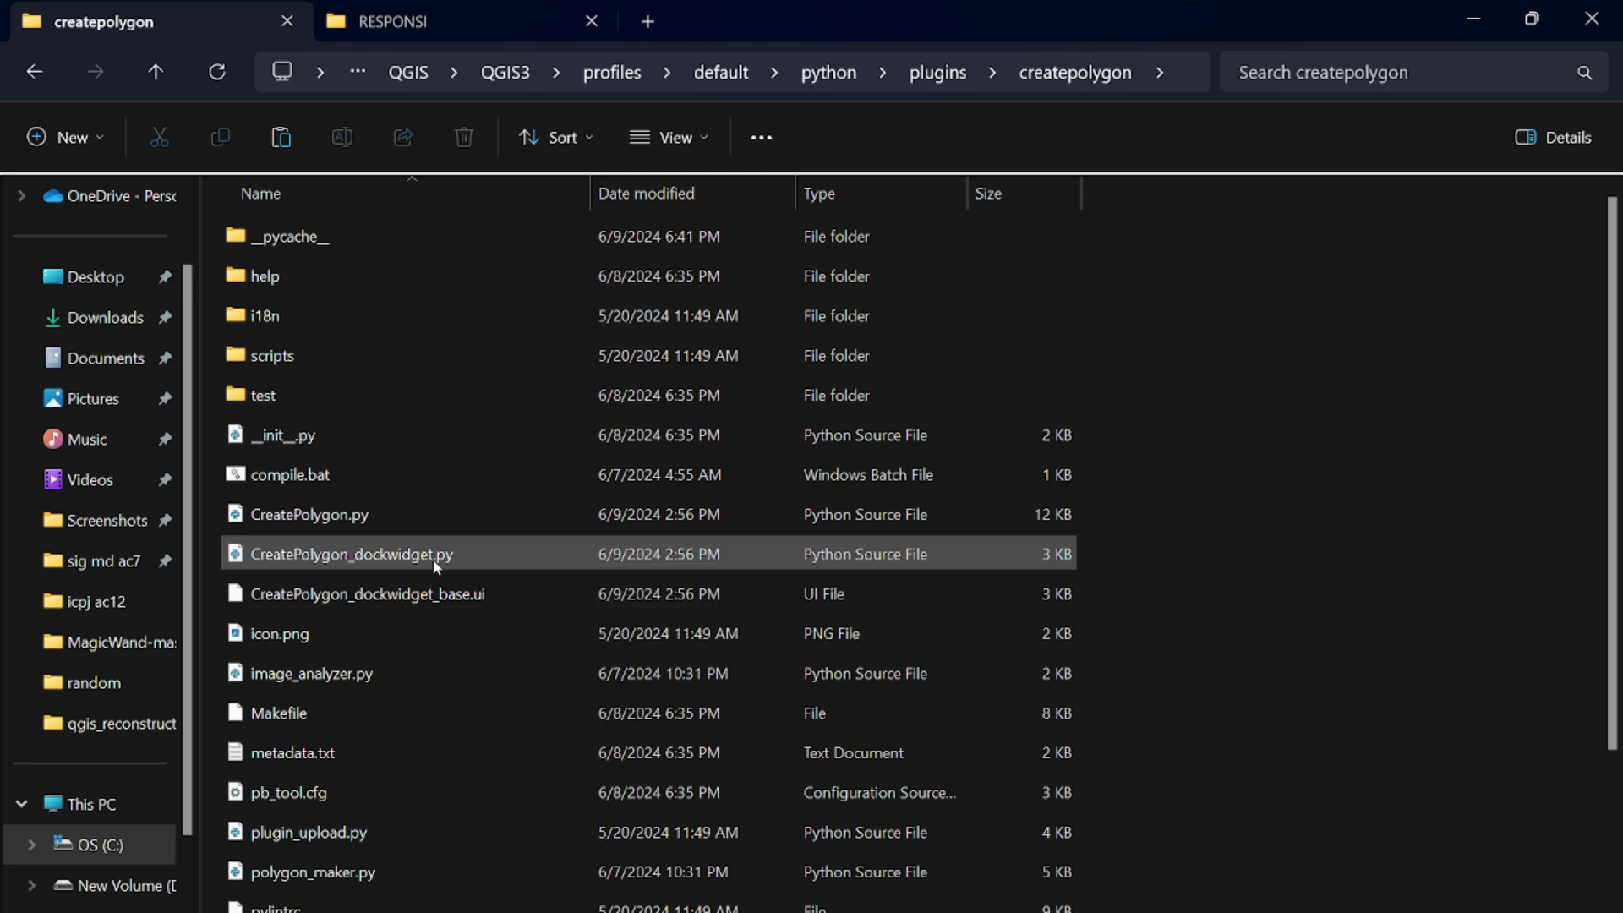
scroll(411, 554, down, 2)
scroll(411, 555, up, 1)
scroll(411, 554, up, 1)
scroll(409, 556, down, 2)
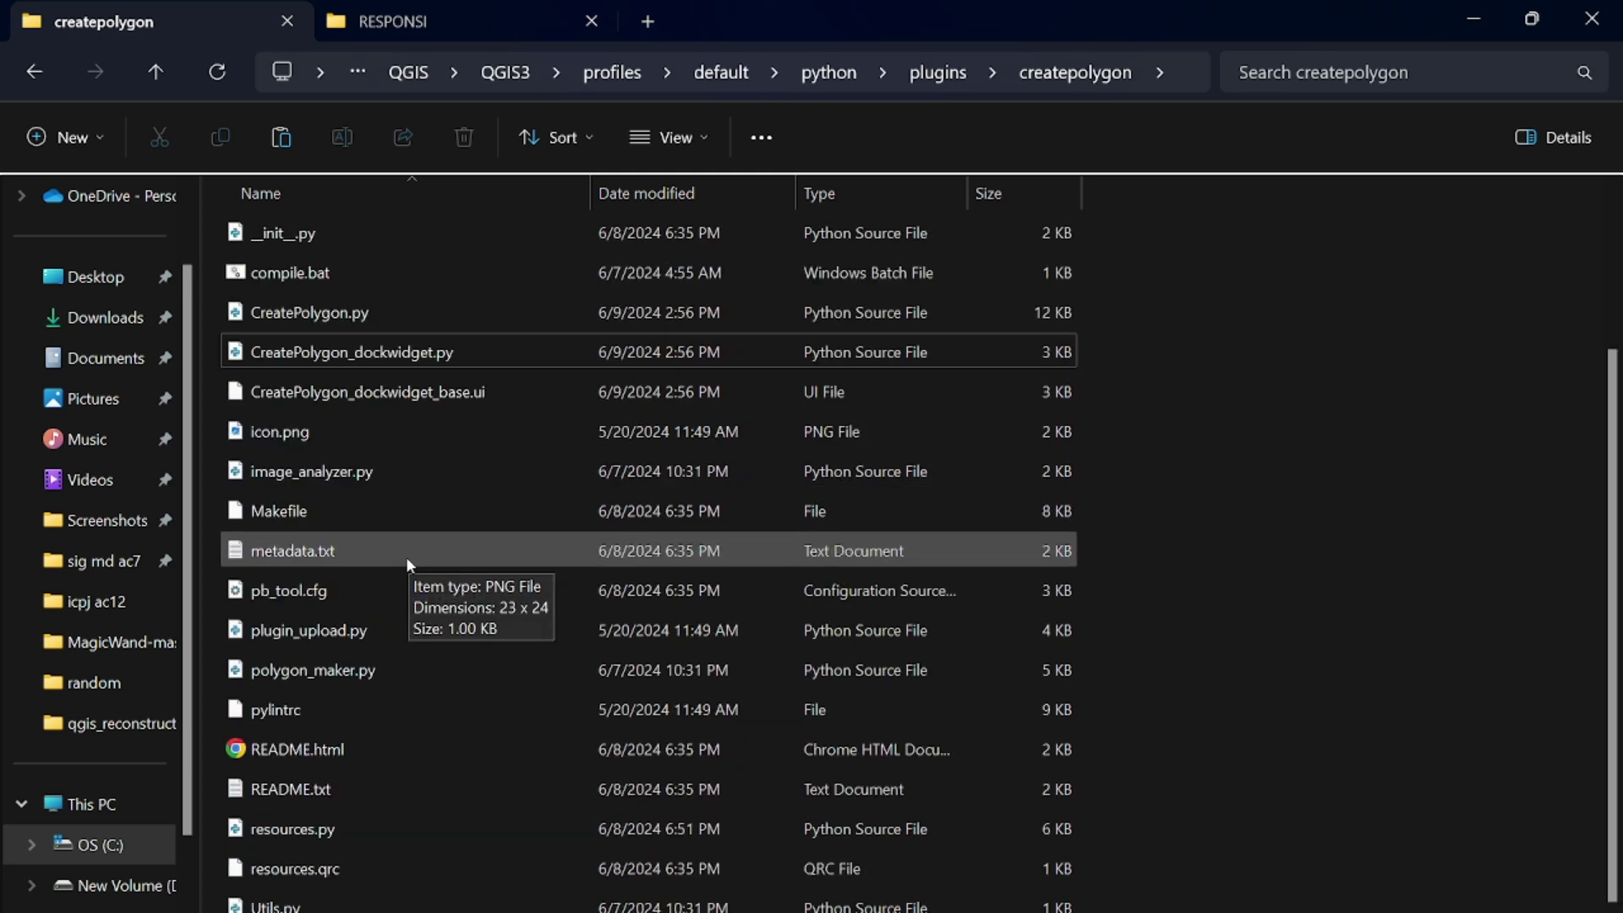
click(382, 472)
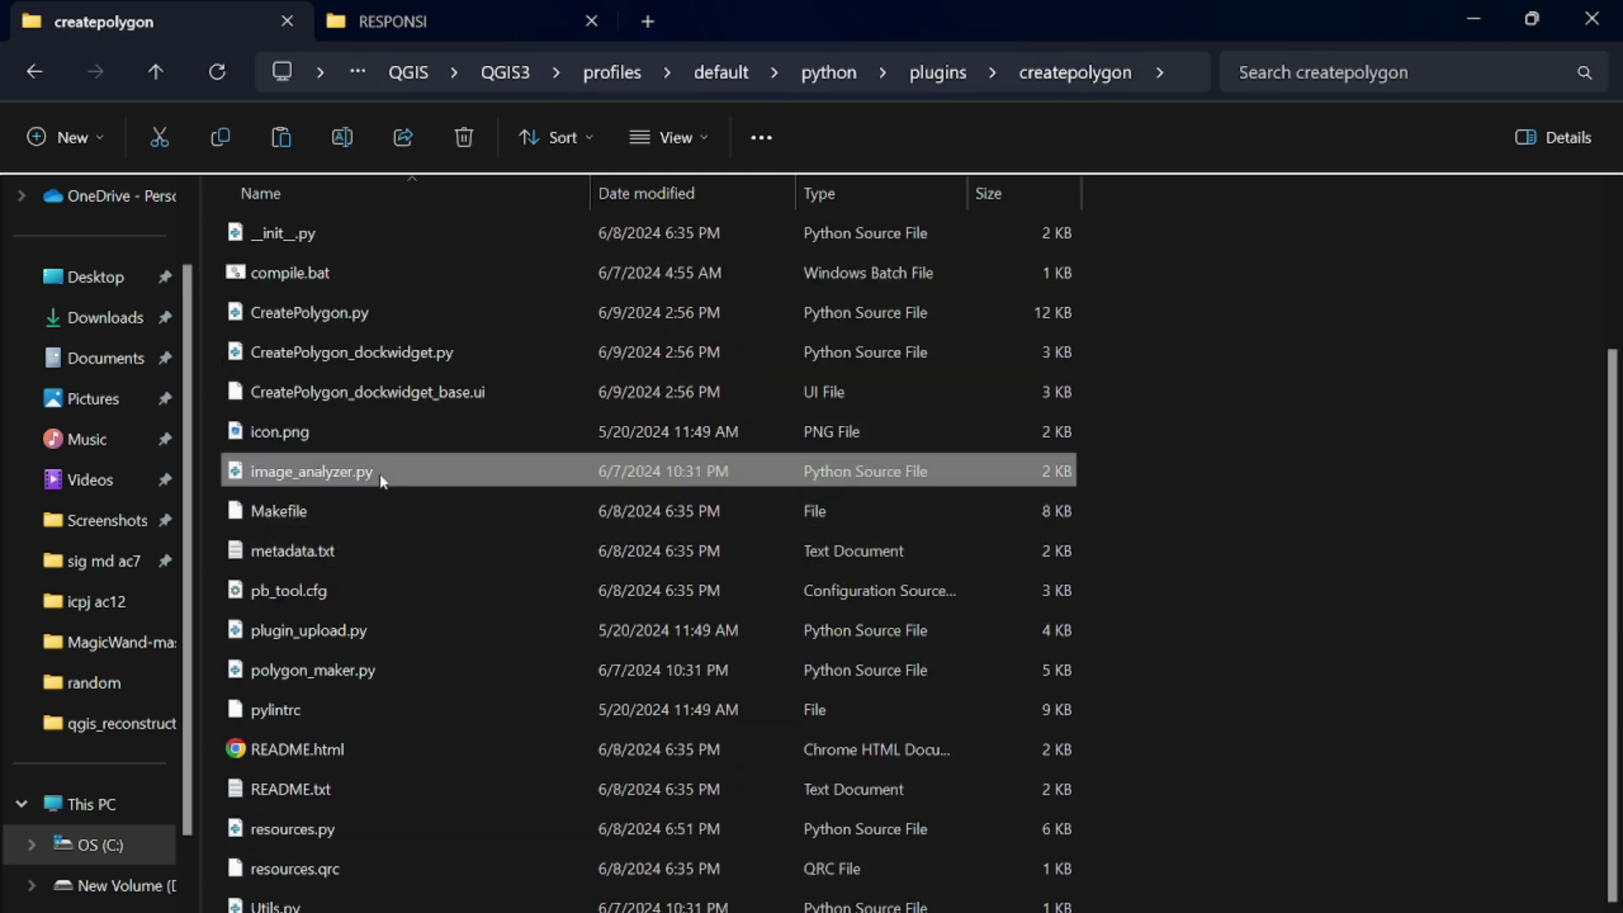
click(364, 670)
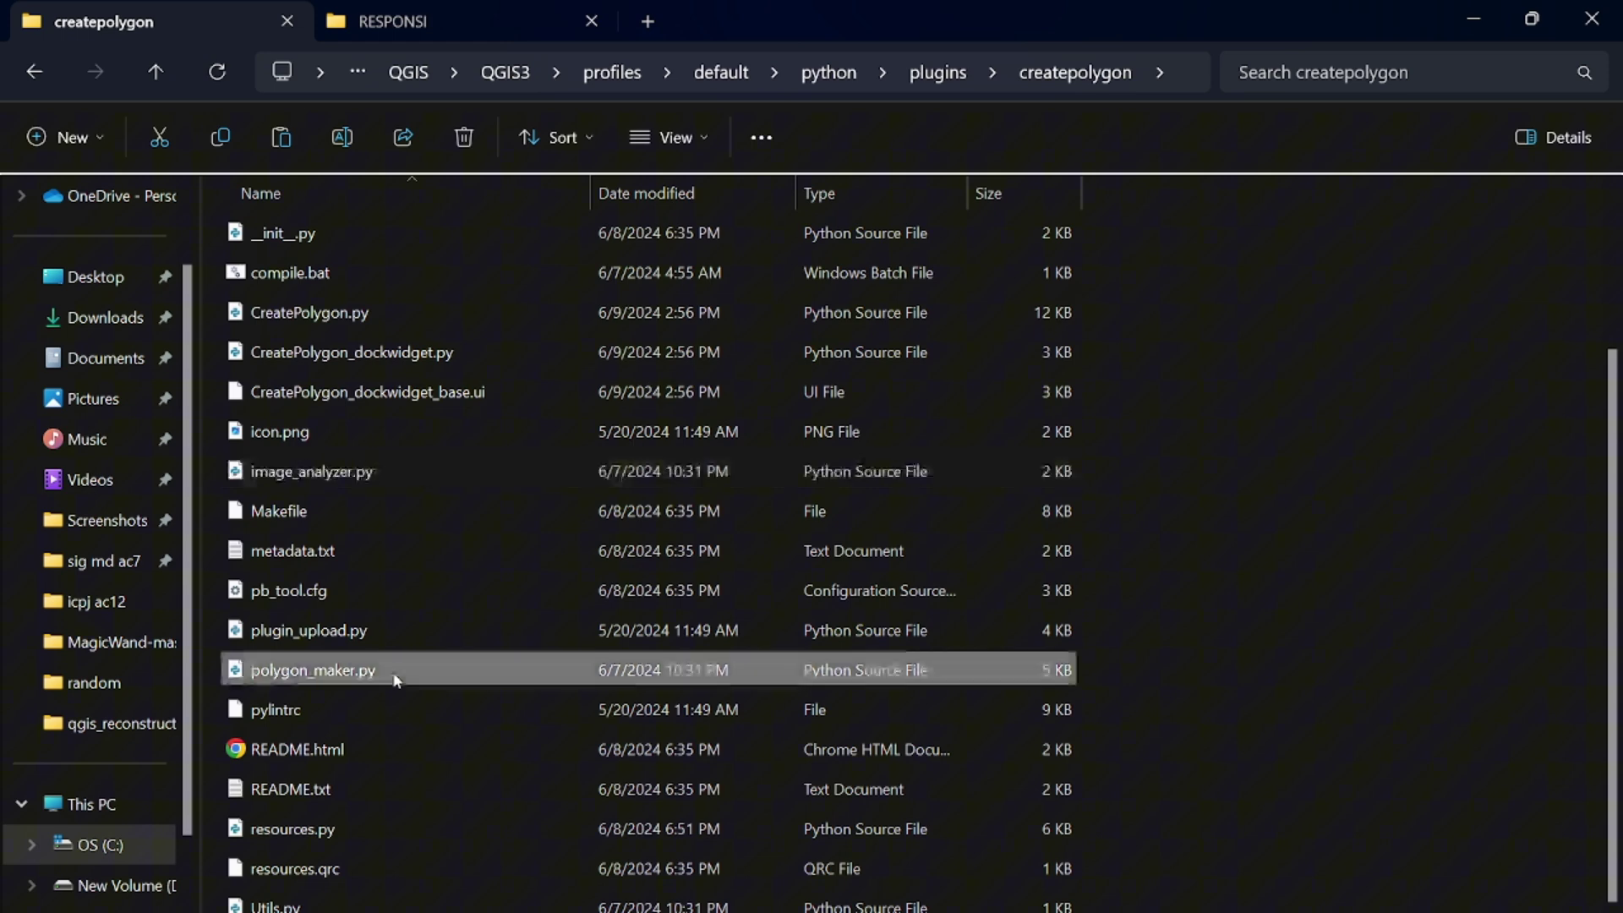
click(364, 901)
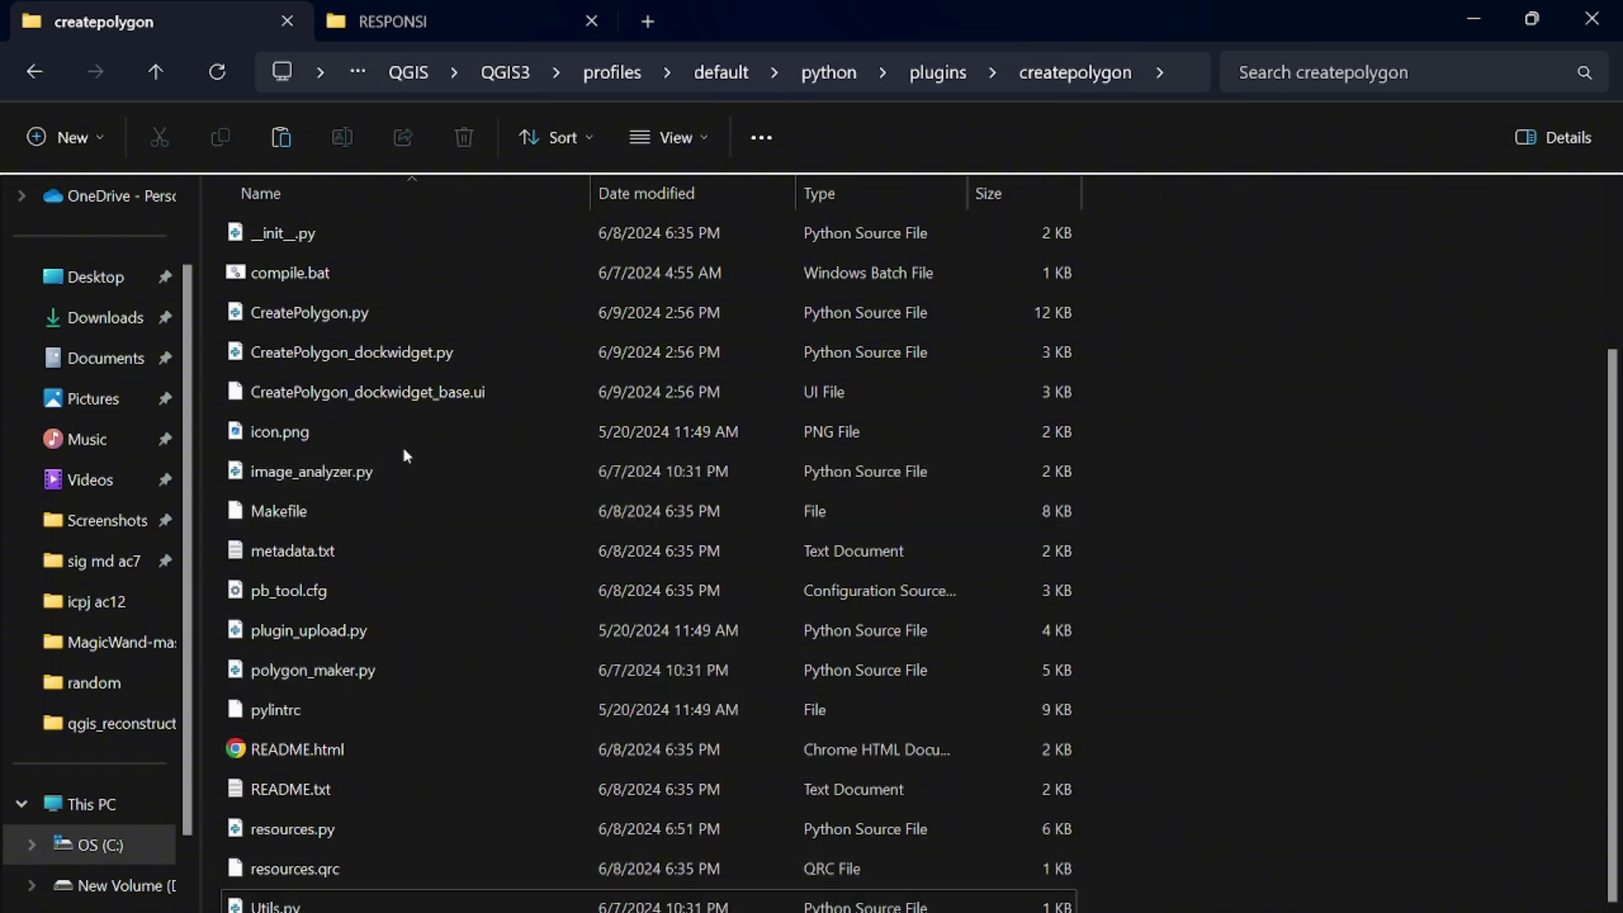
scroll(393, 440, up, 1)
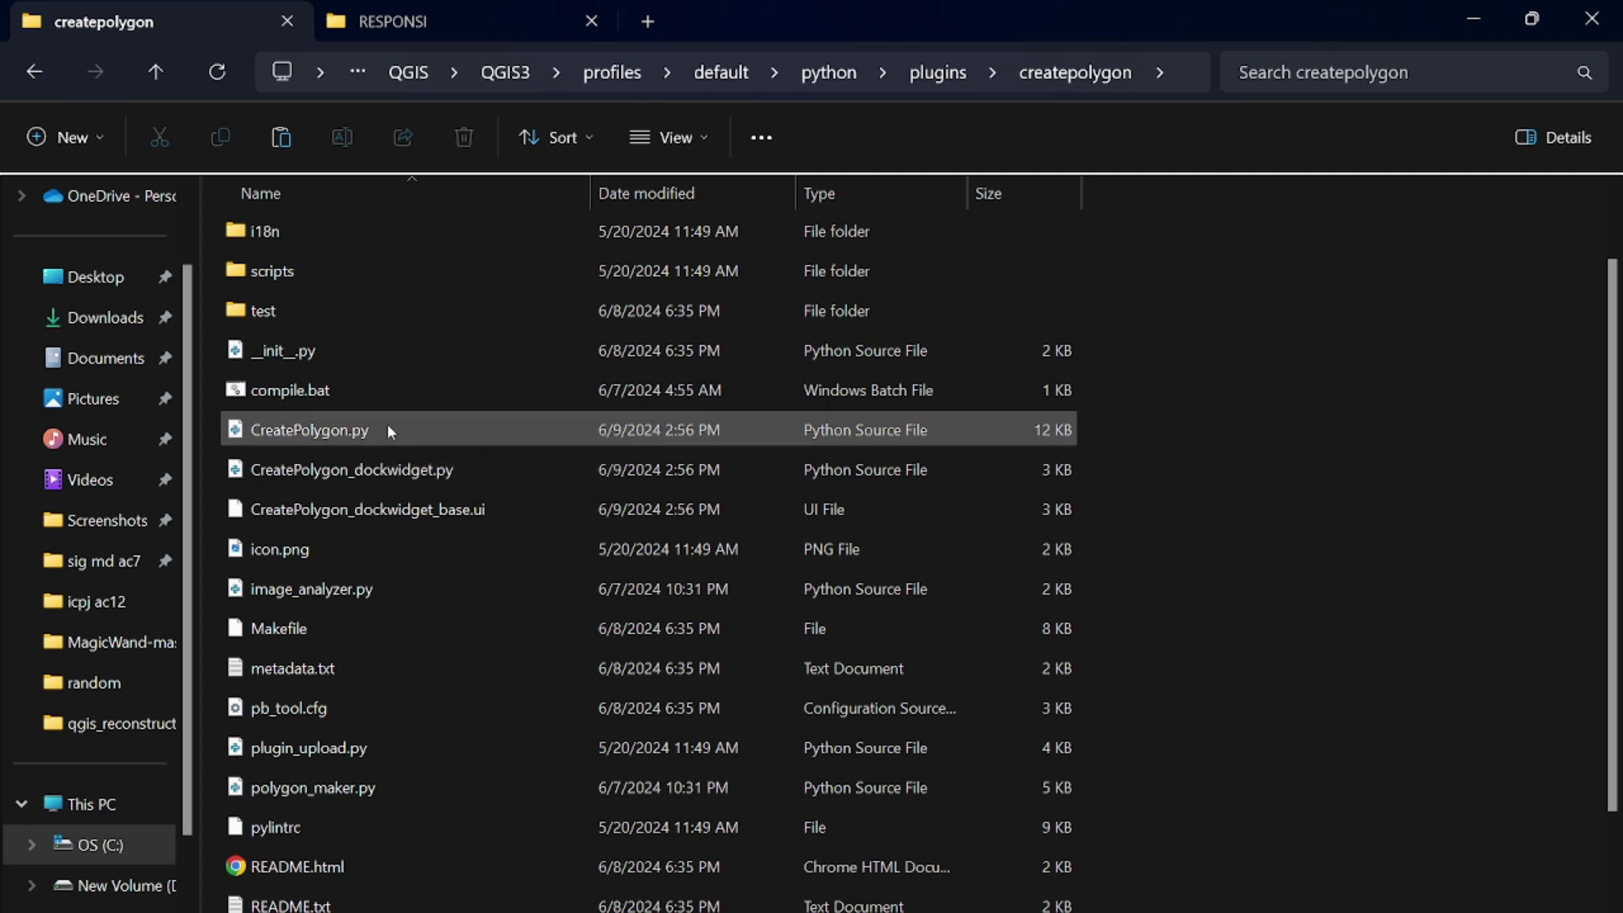
click(352, 431)
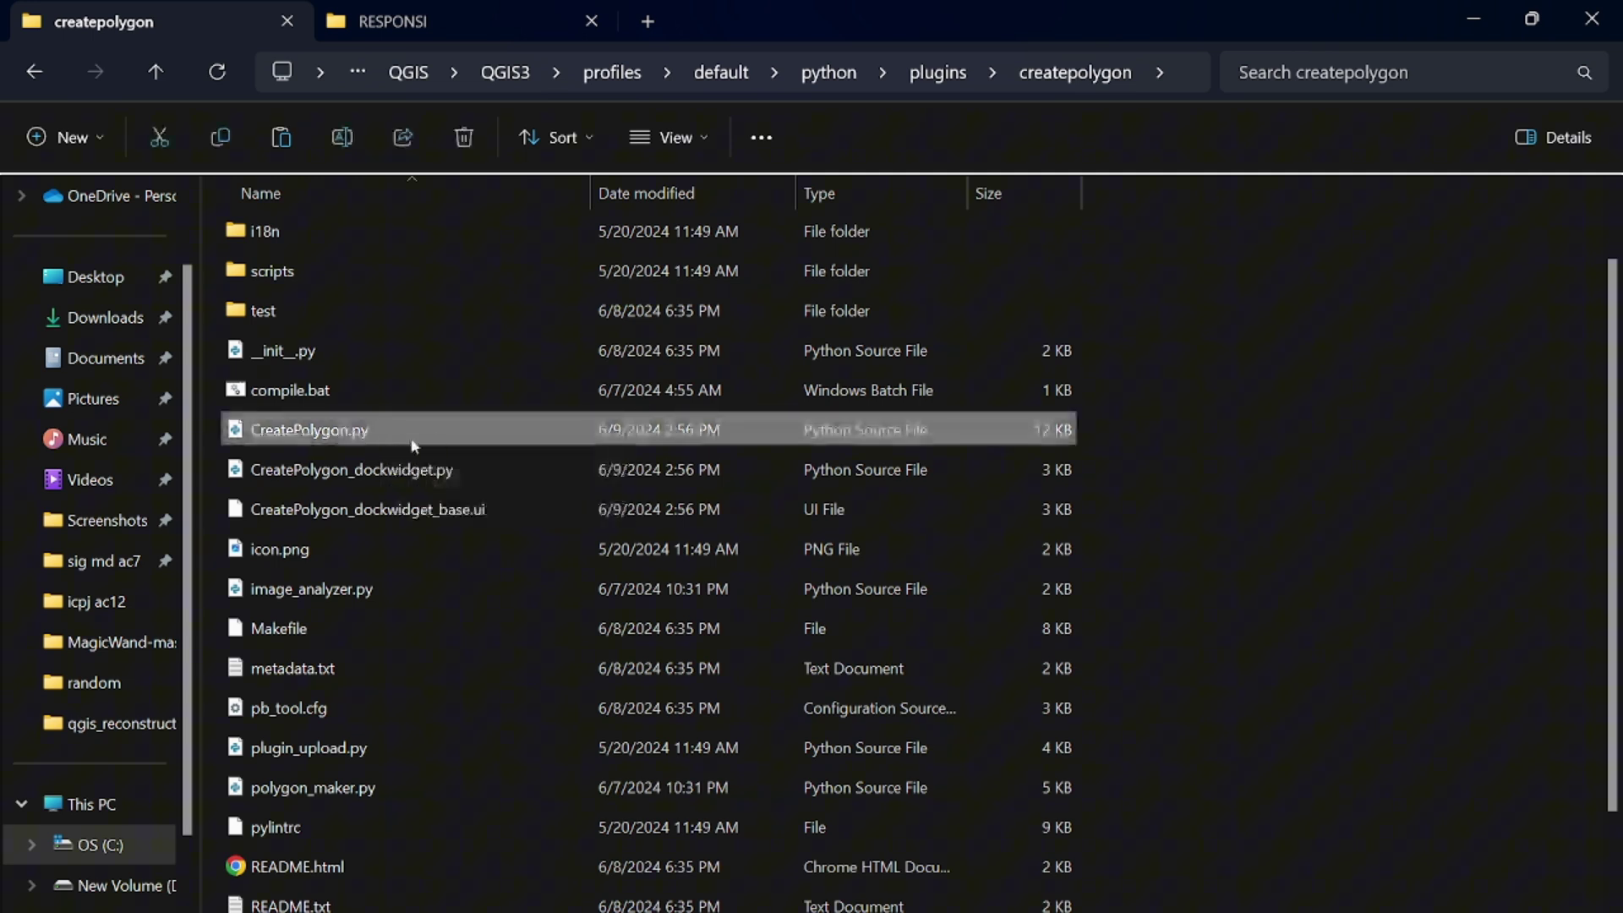
Open the linemakerfrompoint plugin folder and examine LineMakerFromPoint.py, connector.py and mst.py.
click(32, 75)
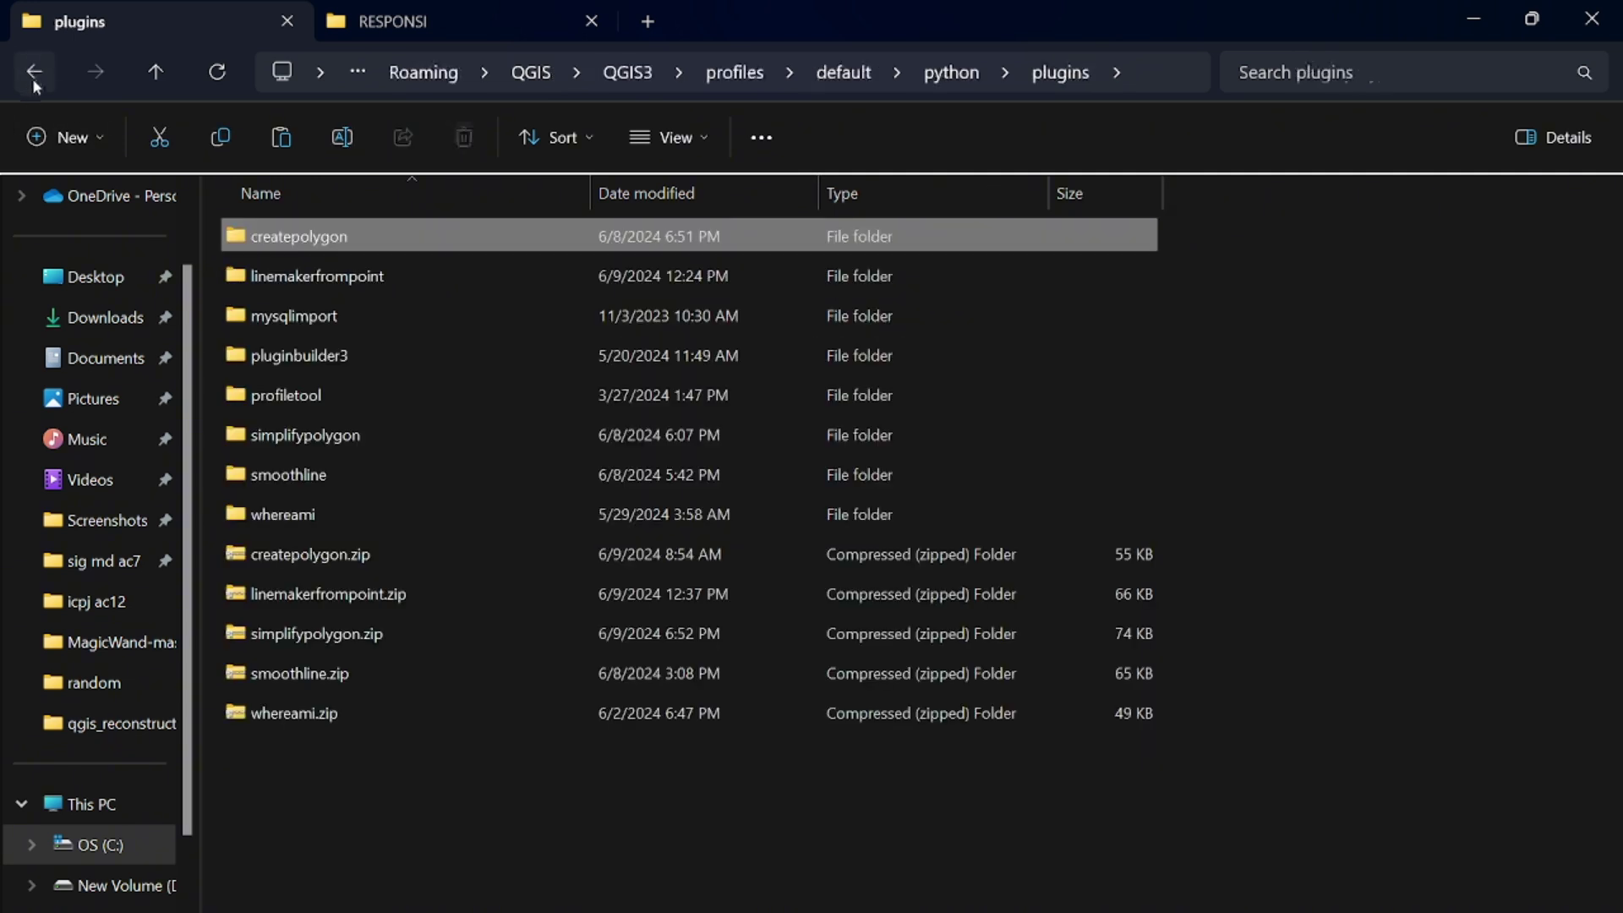
double_click(344, 283)
scroll(1025, 353, down, 3)
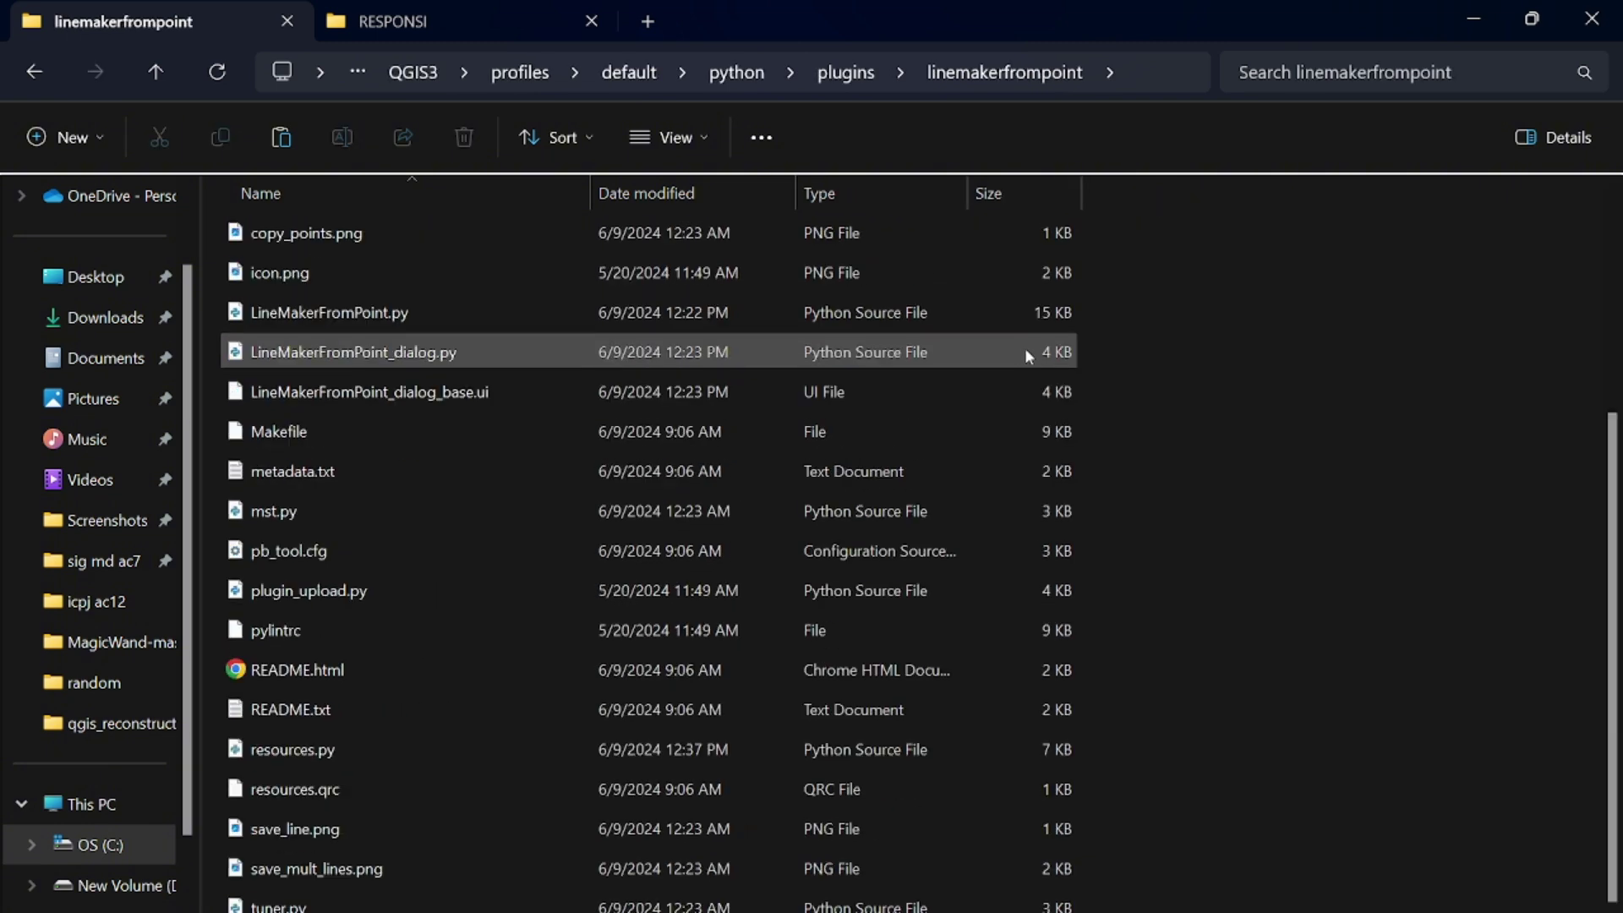
scroll(1024, 348, up, 3)
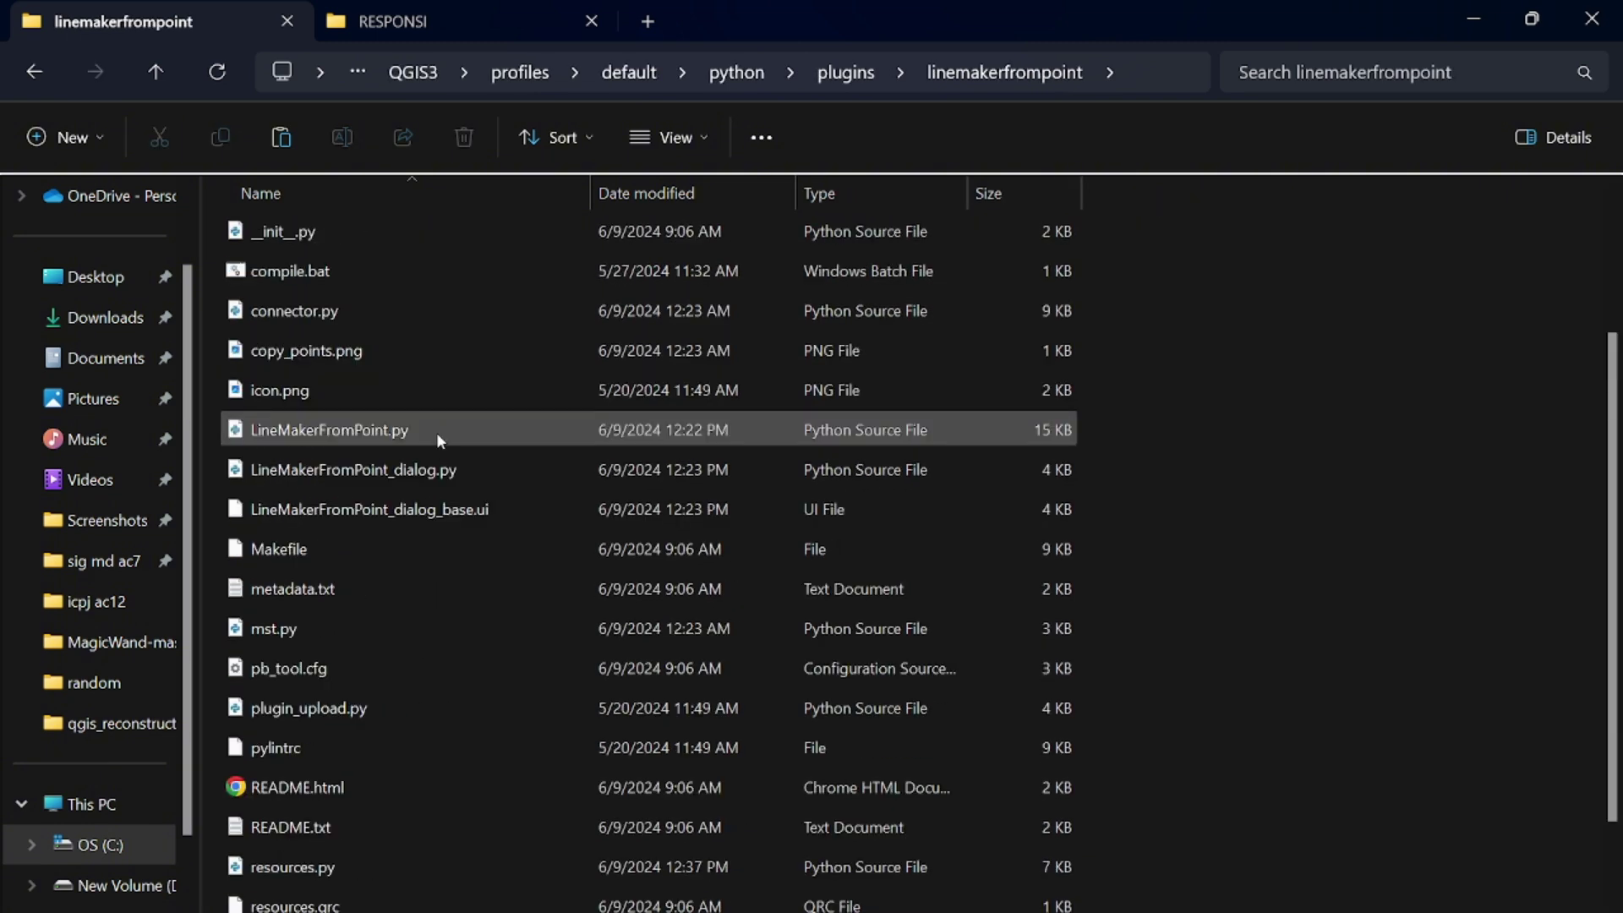
click(355, 431)
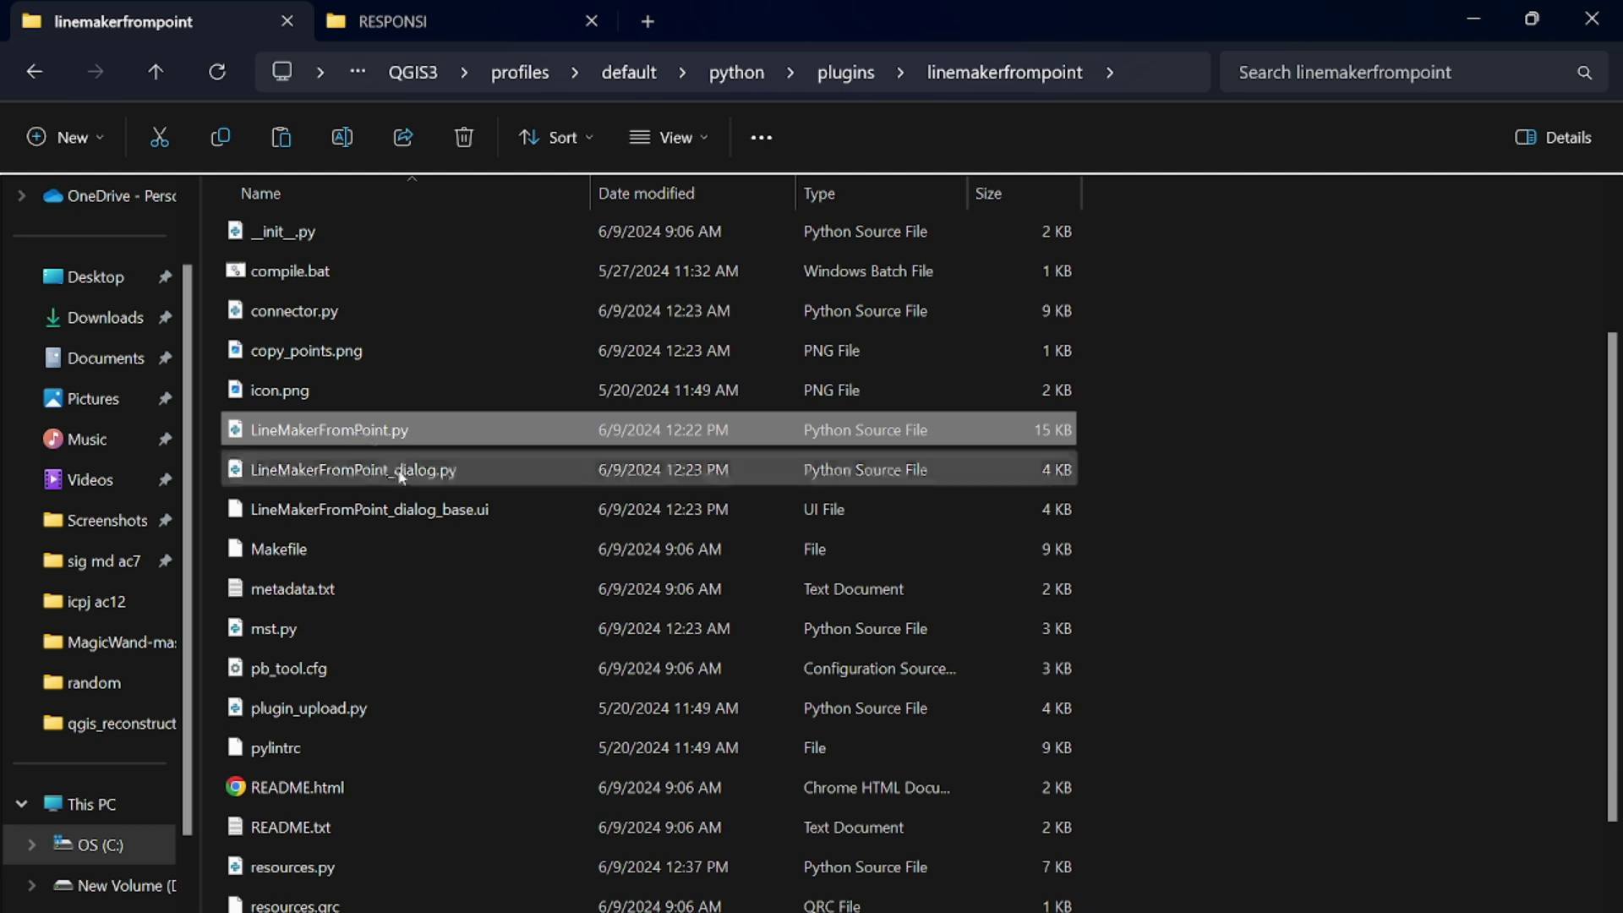
scroll(396, 474, up, 3)
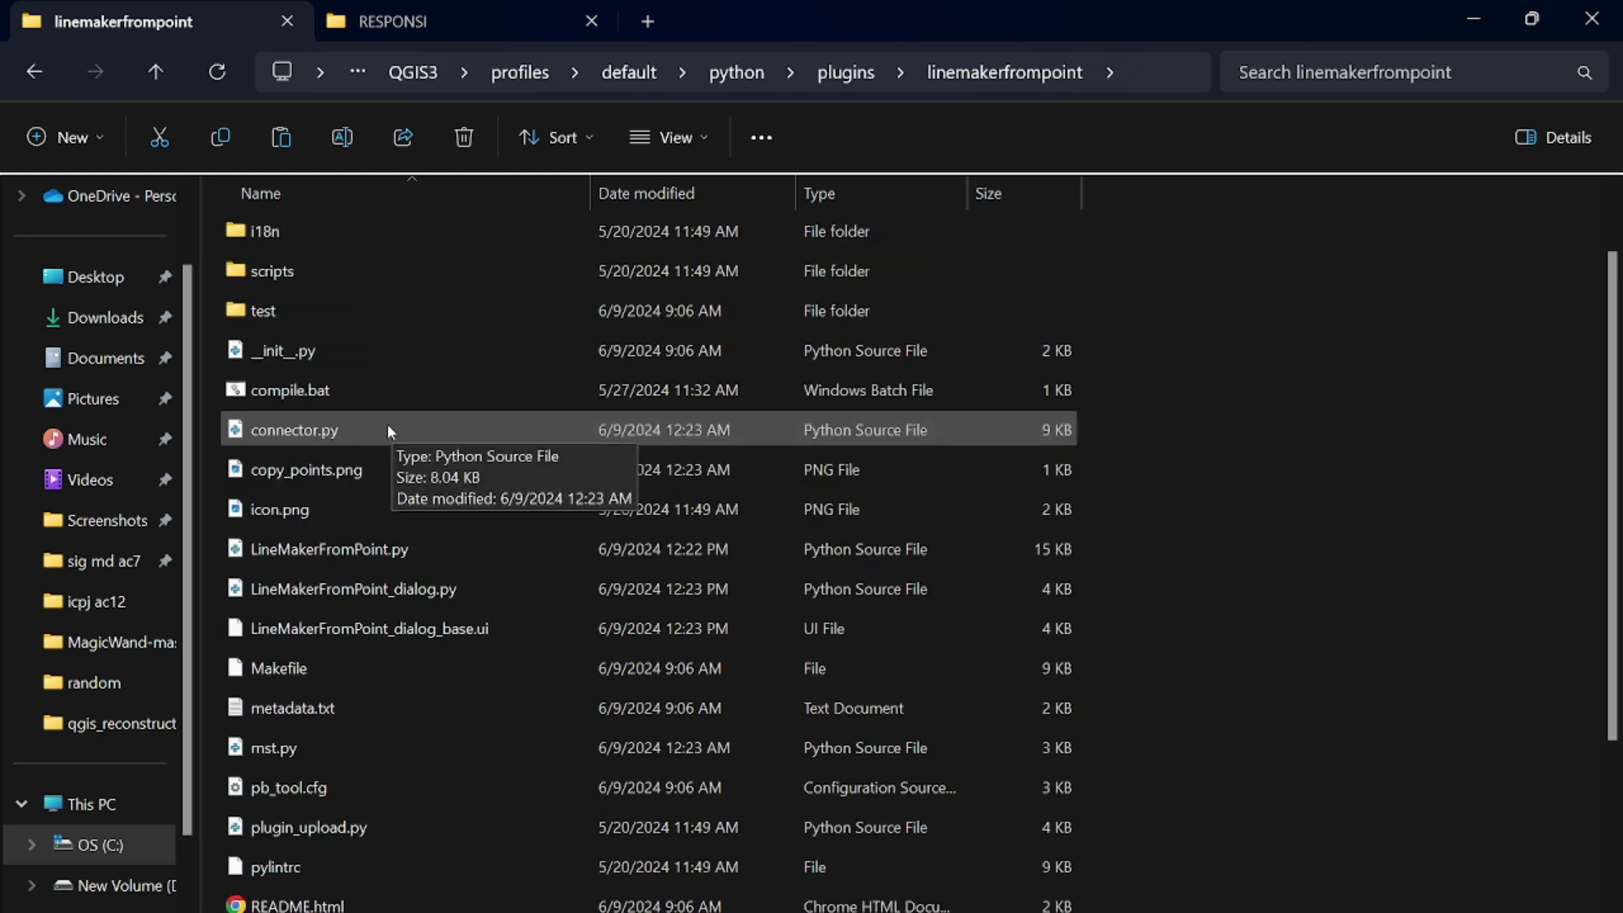
click(355, 421)
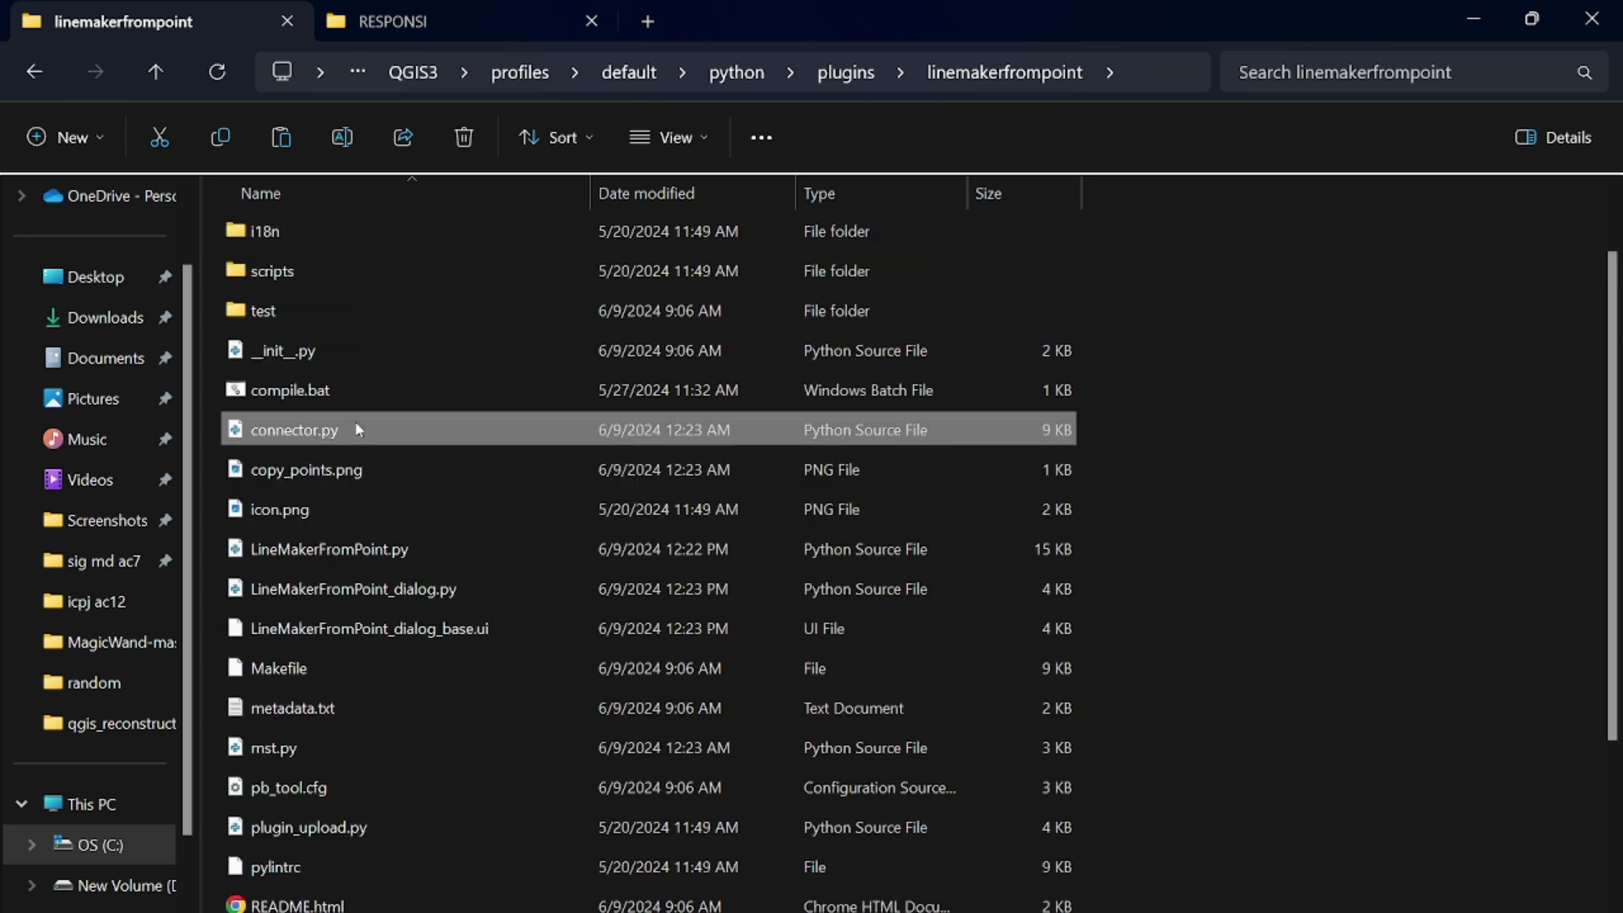
scroll(357, 430, down, 5)
click(303, 549)
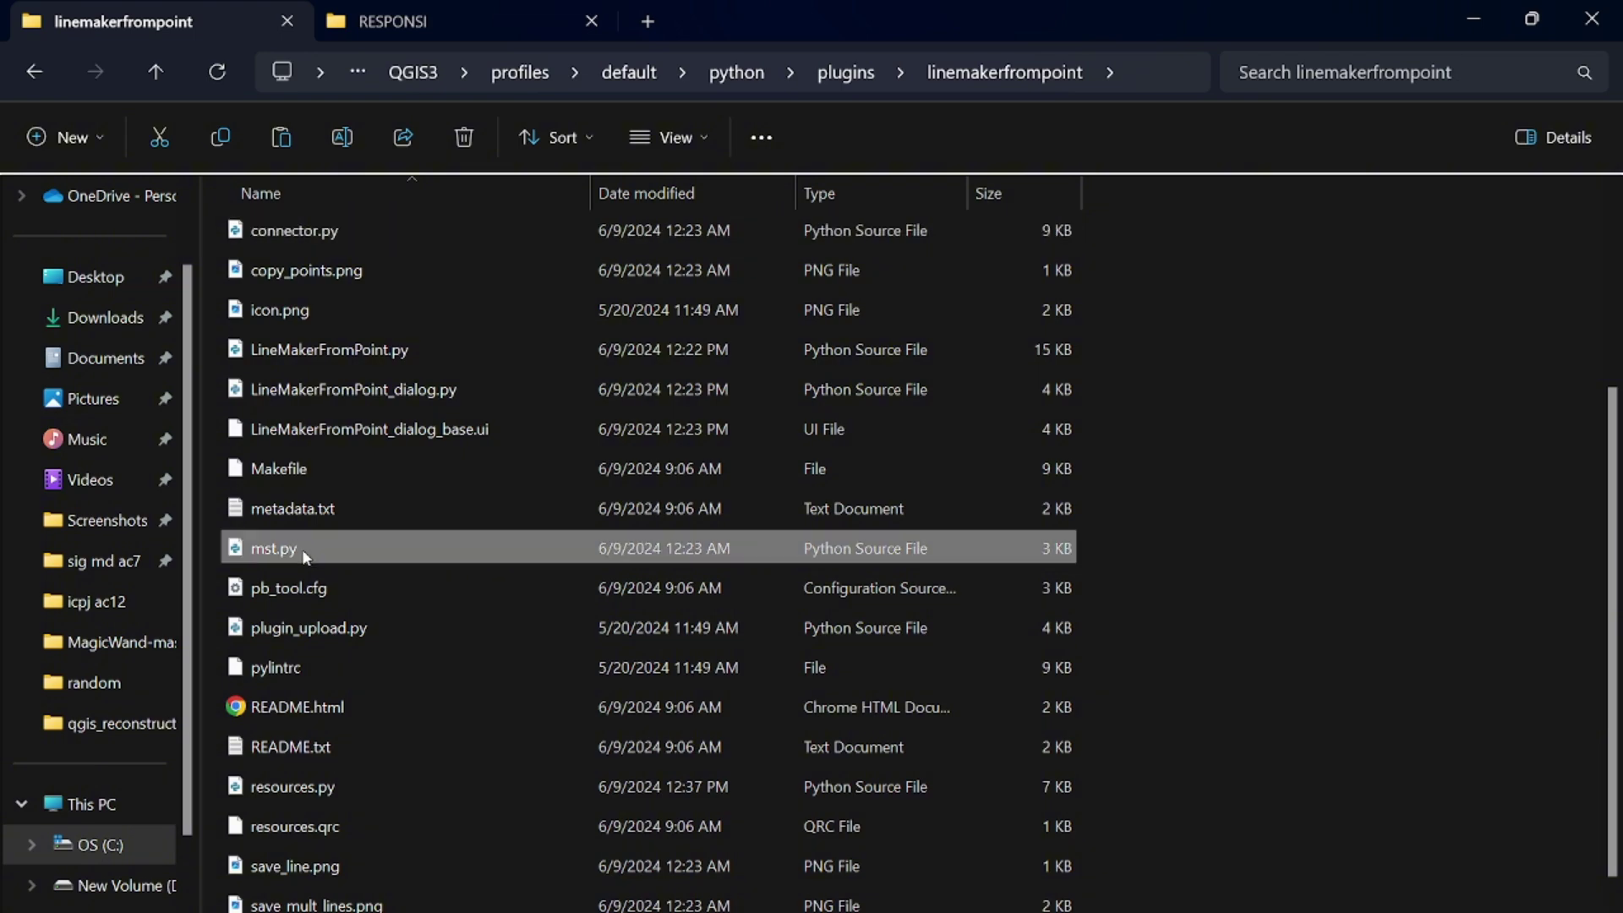
scroll(385, 524, down, 1)
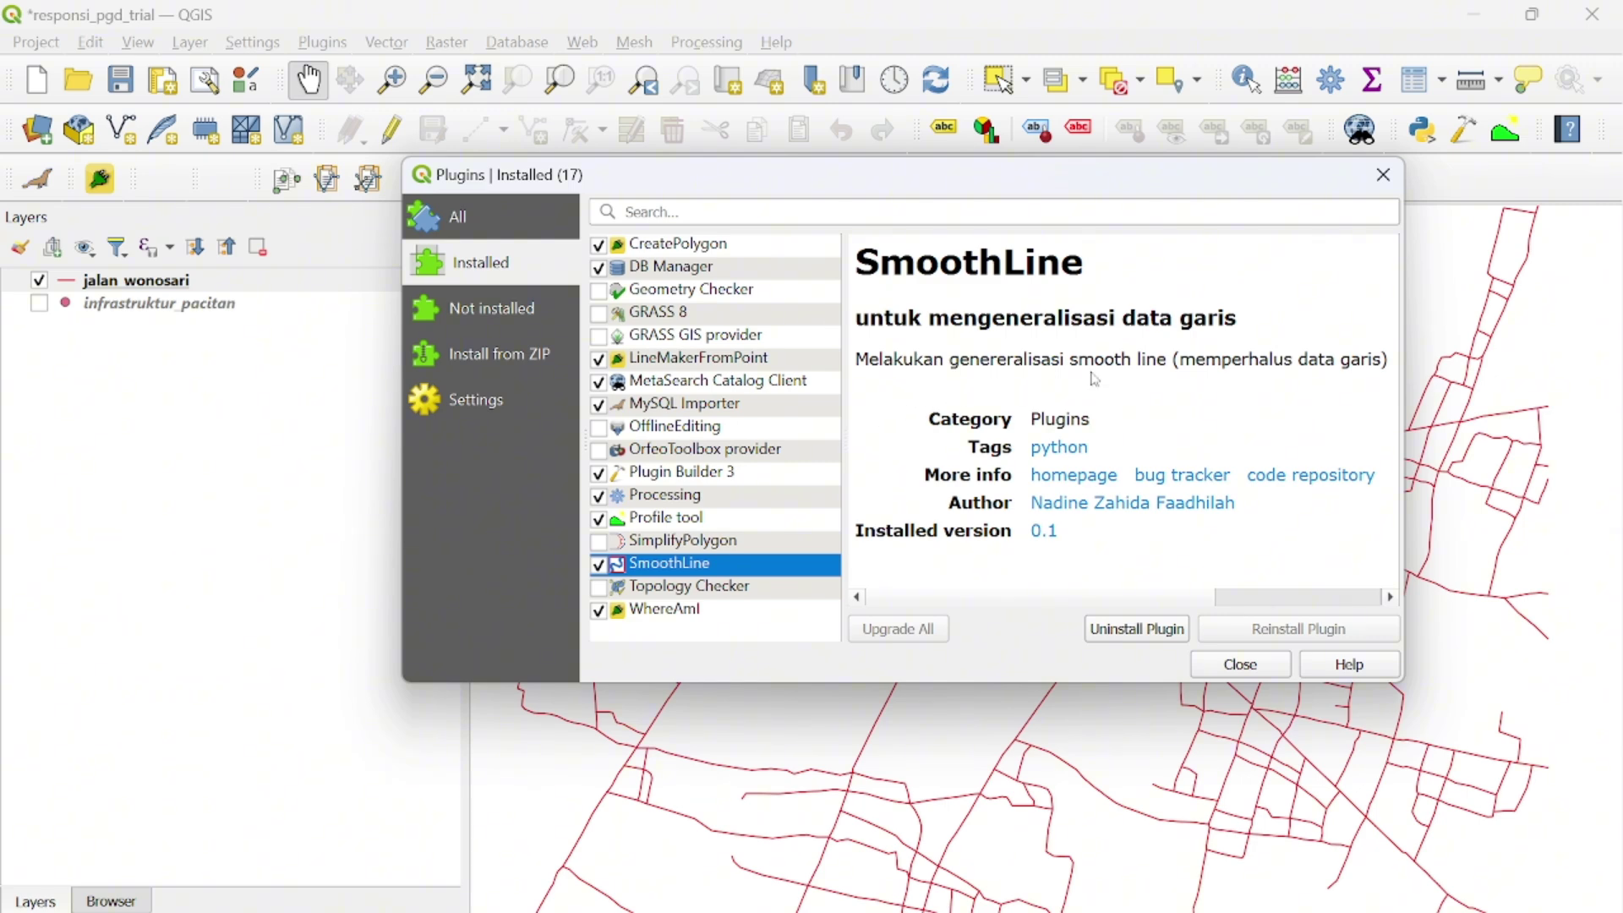
Close the QGIS plugin manager and open the Smoothing Line tool, setting its map scale denominator to 100000.
click(1251, 666)
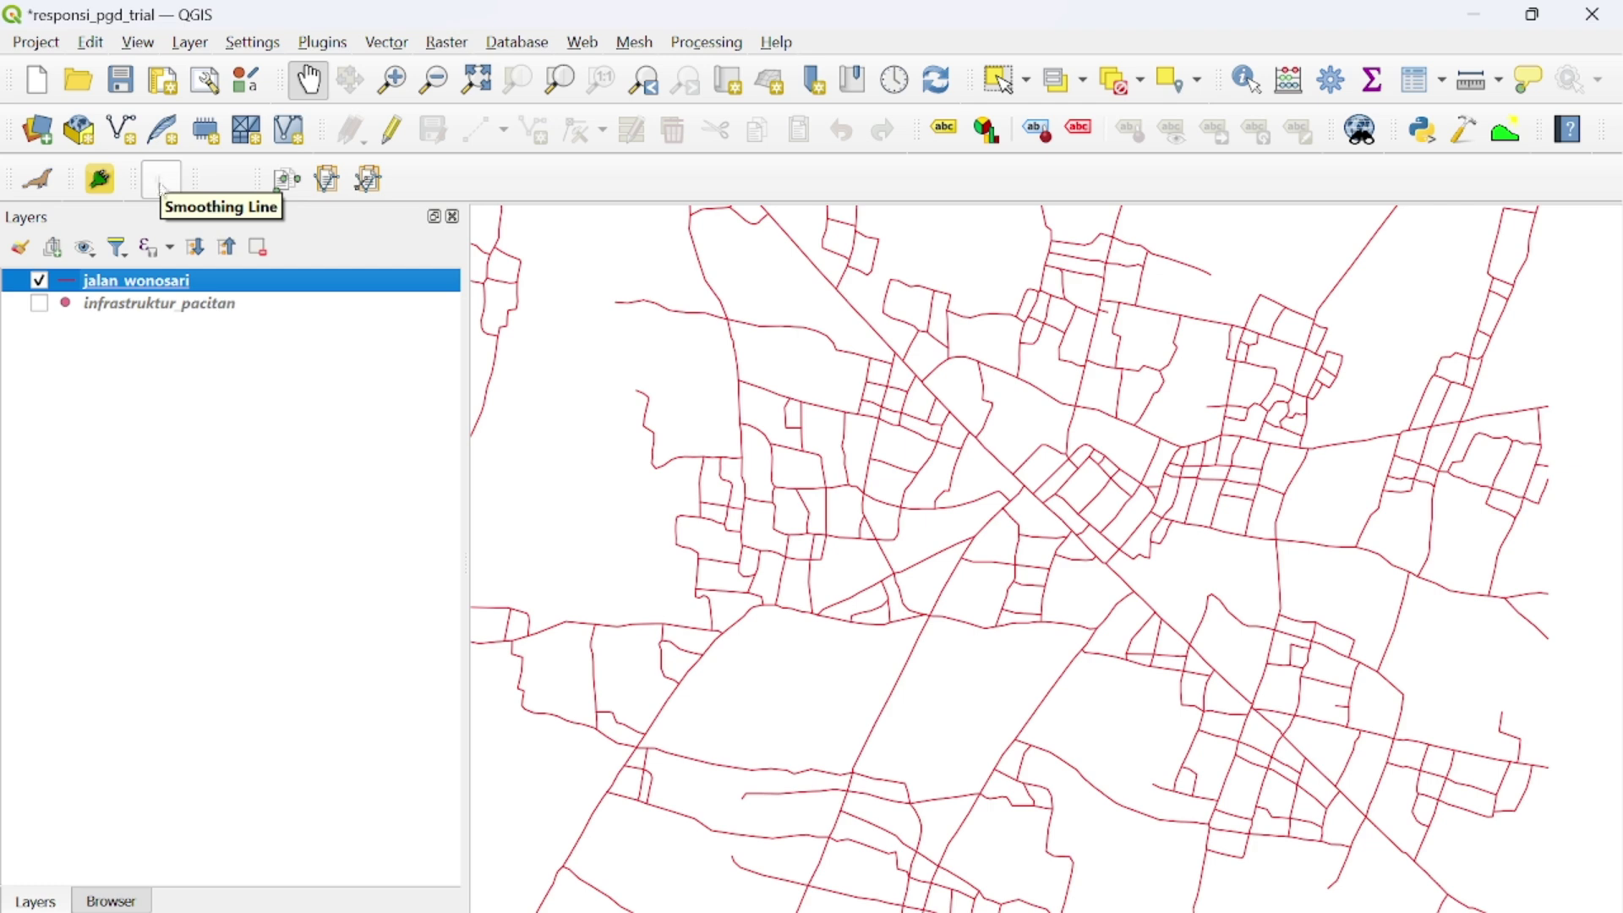
click(163, 189)
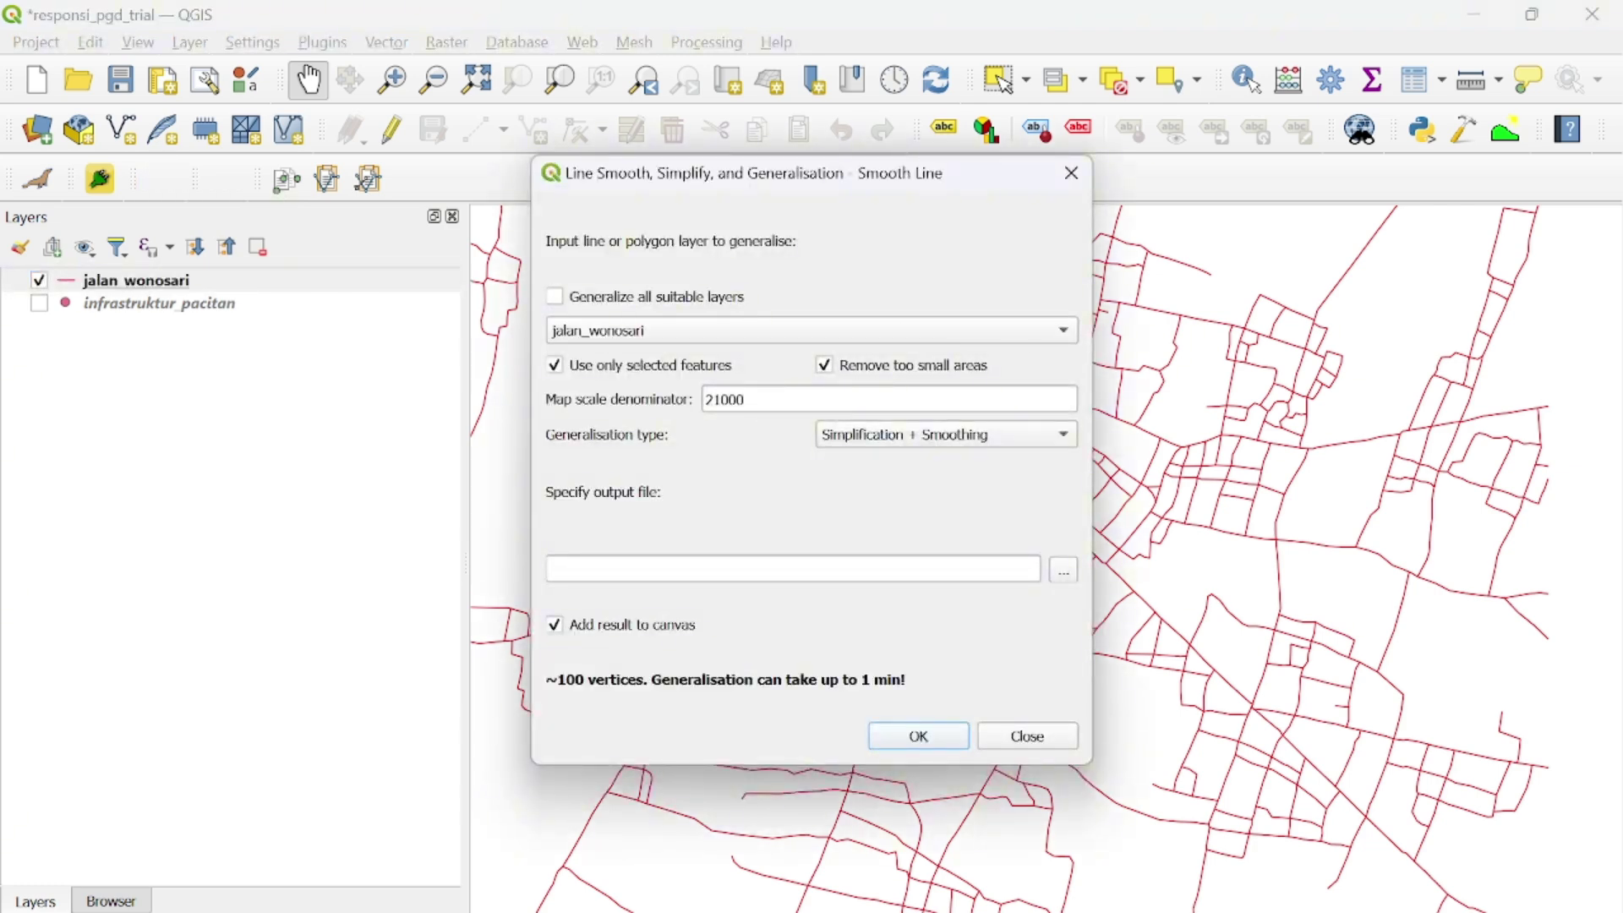
key(Tab)
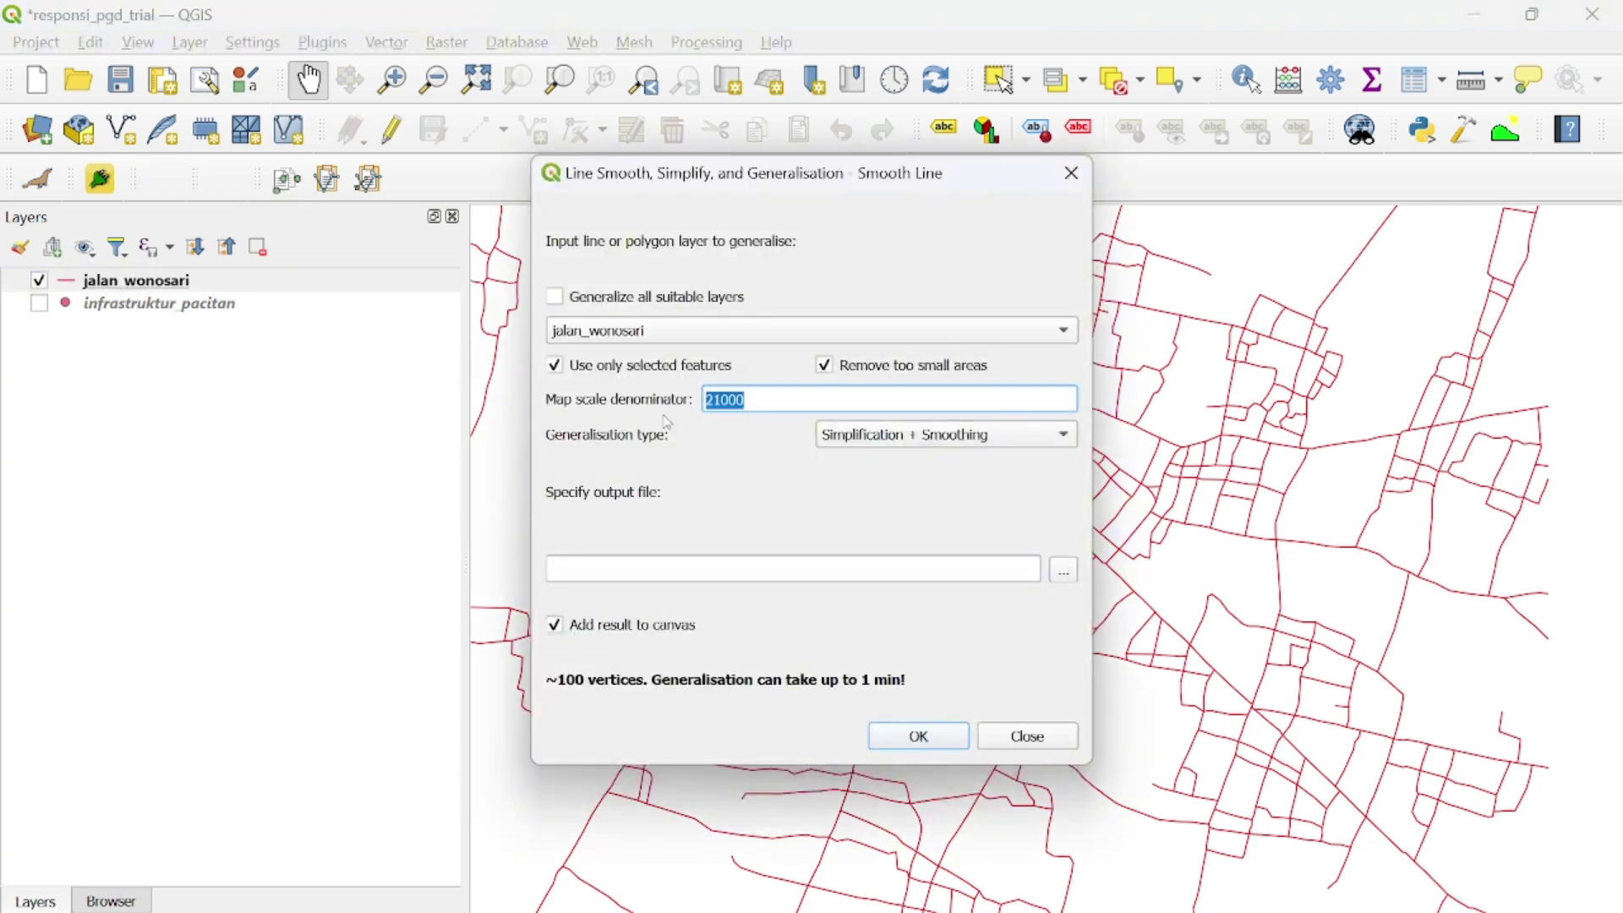
text(1)
click(907, 439)
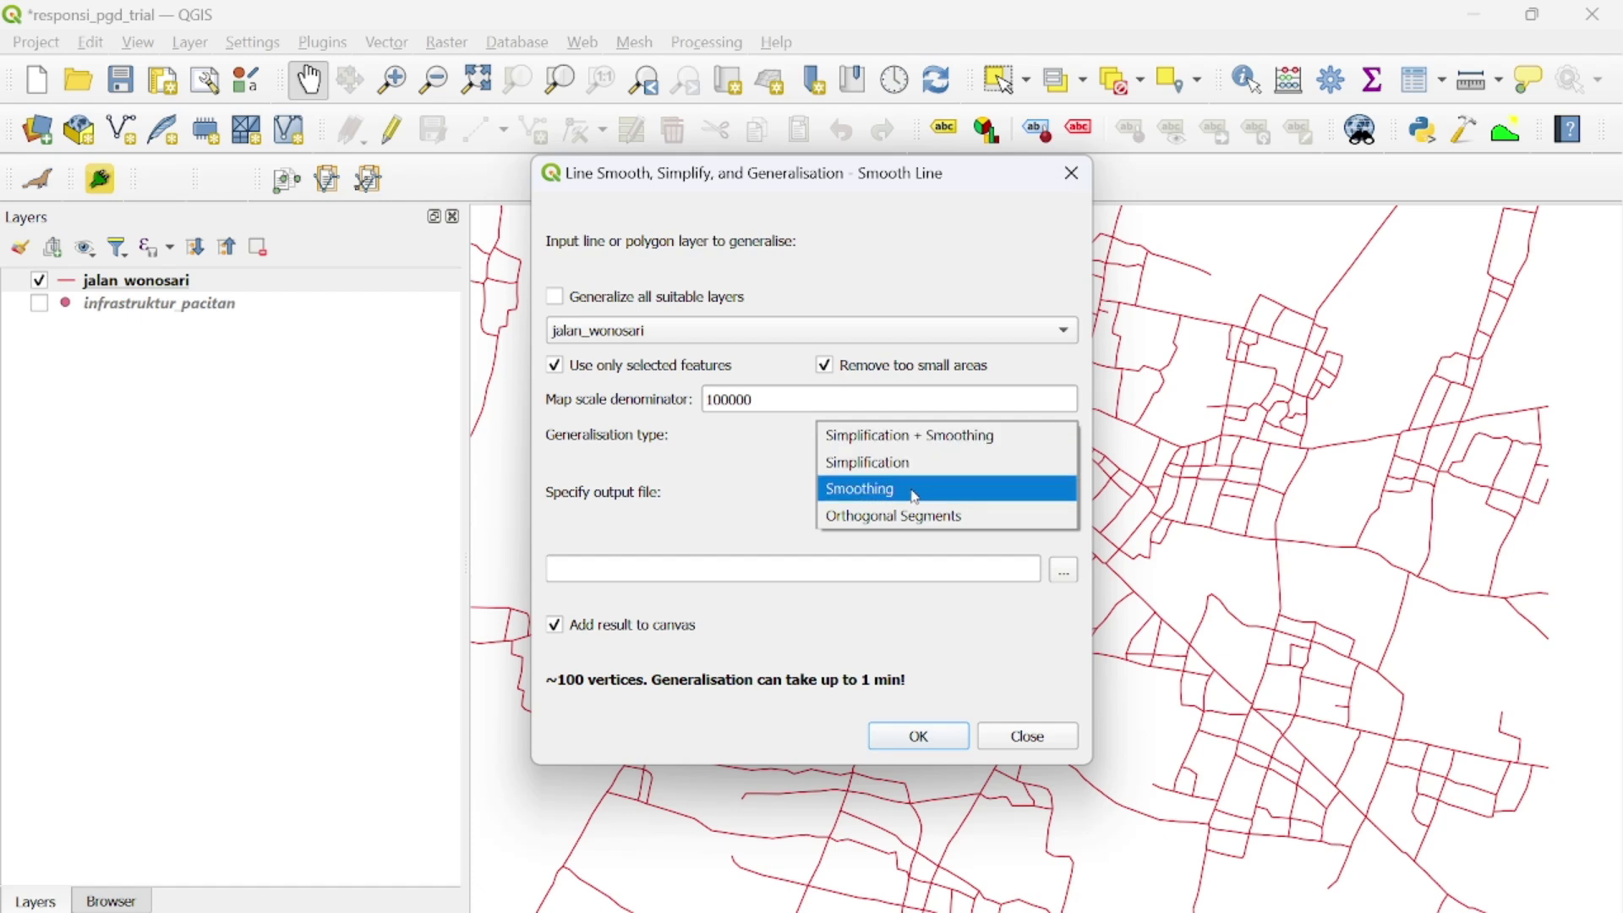
click(1380, 253)
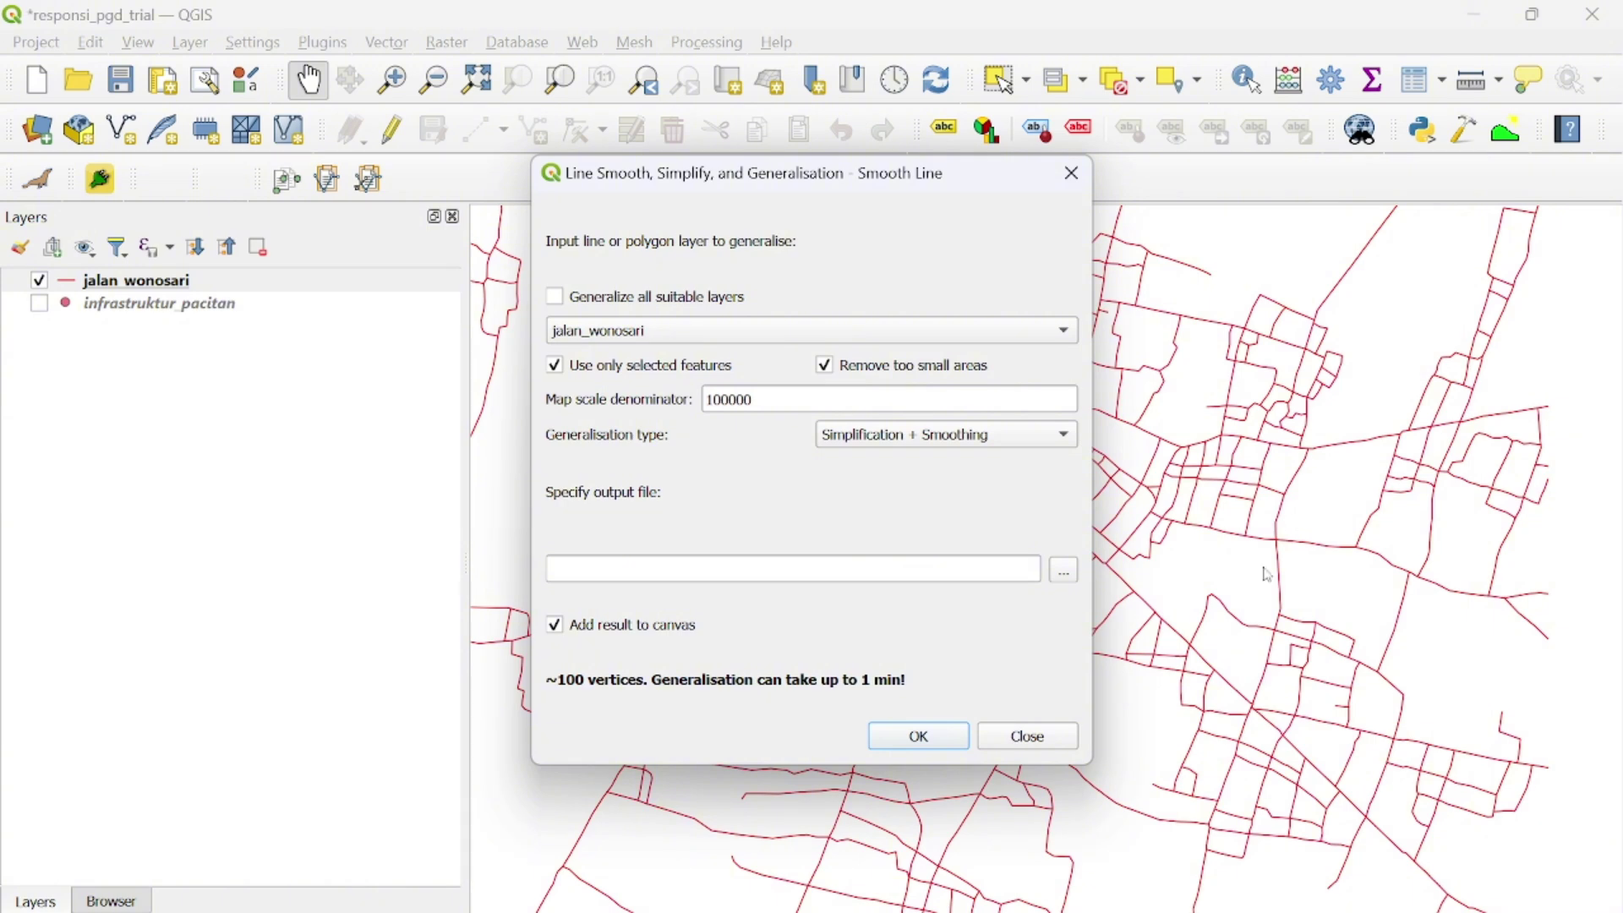
Generalise the jalan_wonosari layer with Simplification + Smoothing, saving the output as jalan_wn.shp in the data yg dipake folder.
click(1065, 571)
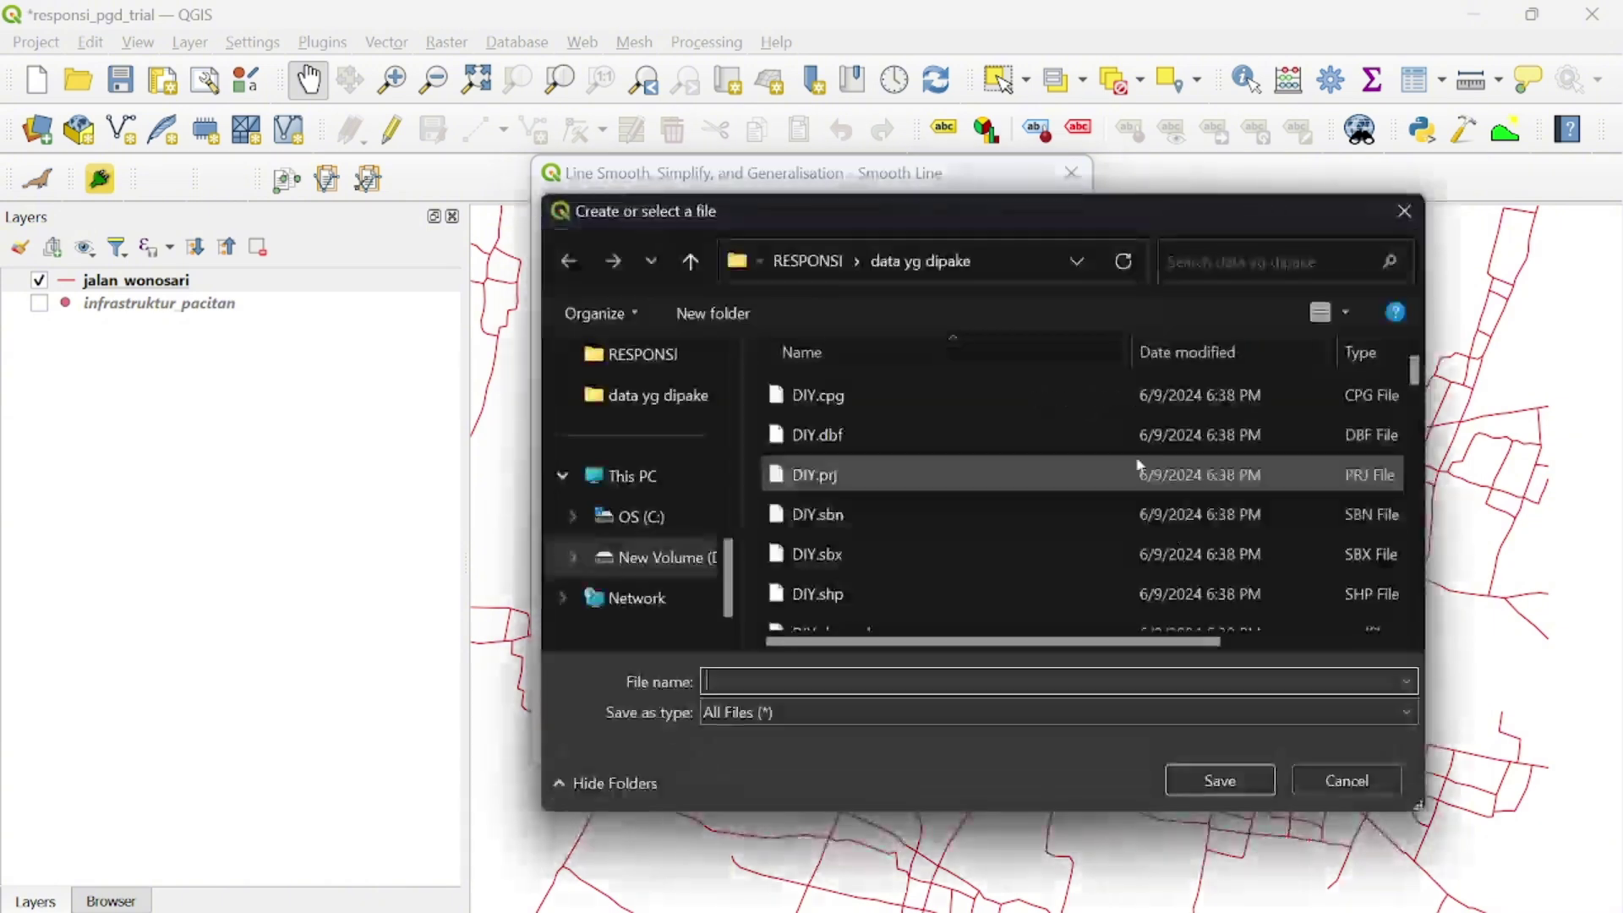
scroll(1008, 422, down, 5)
double_click(845, 453)
click(871, 495)
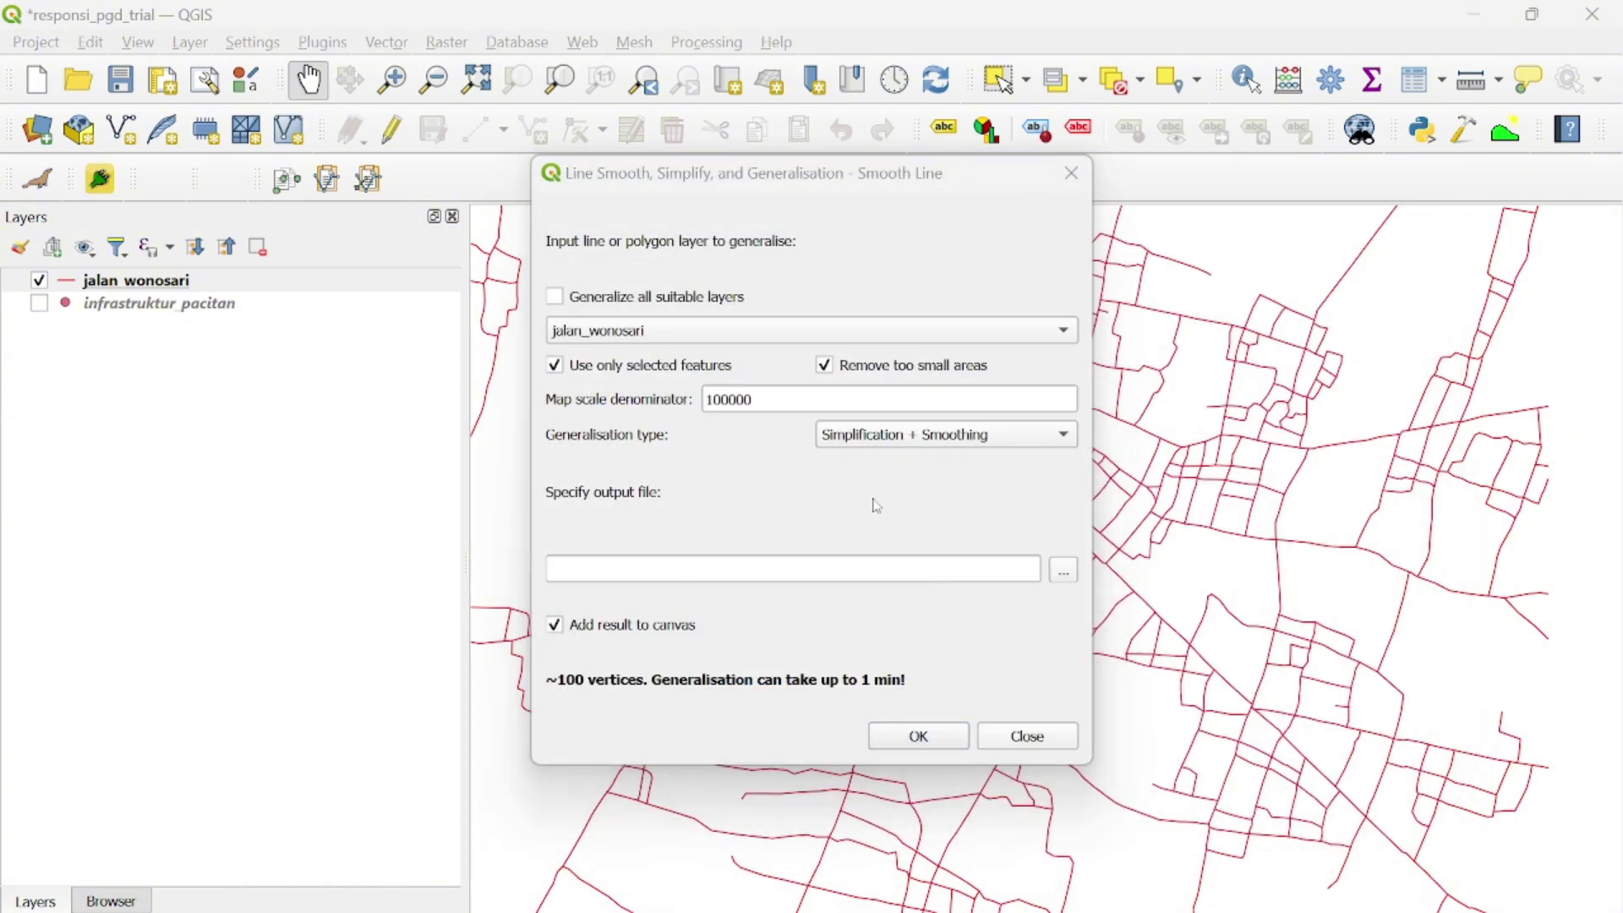
click(892, 738)
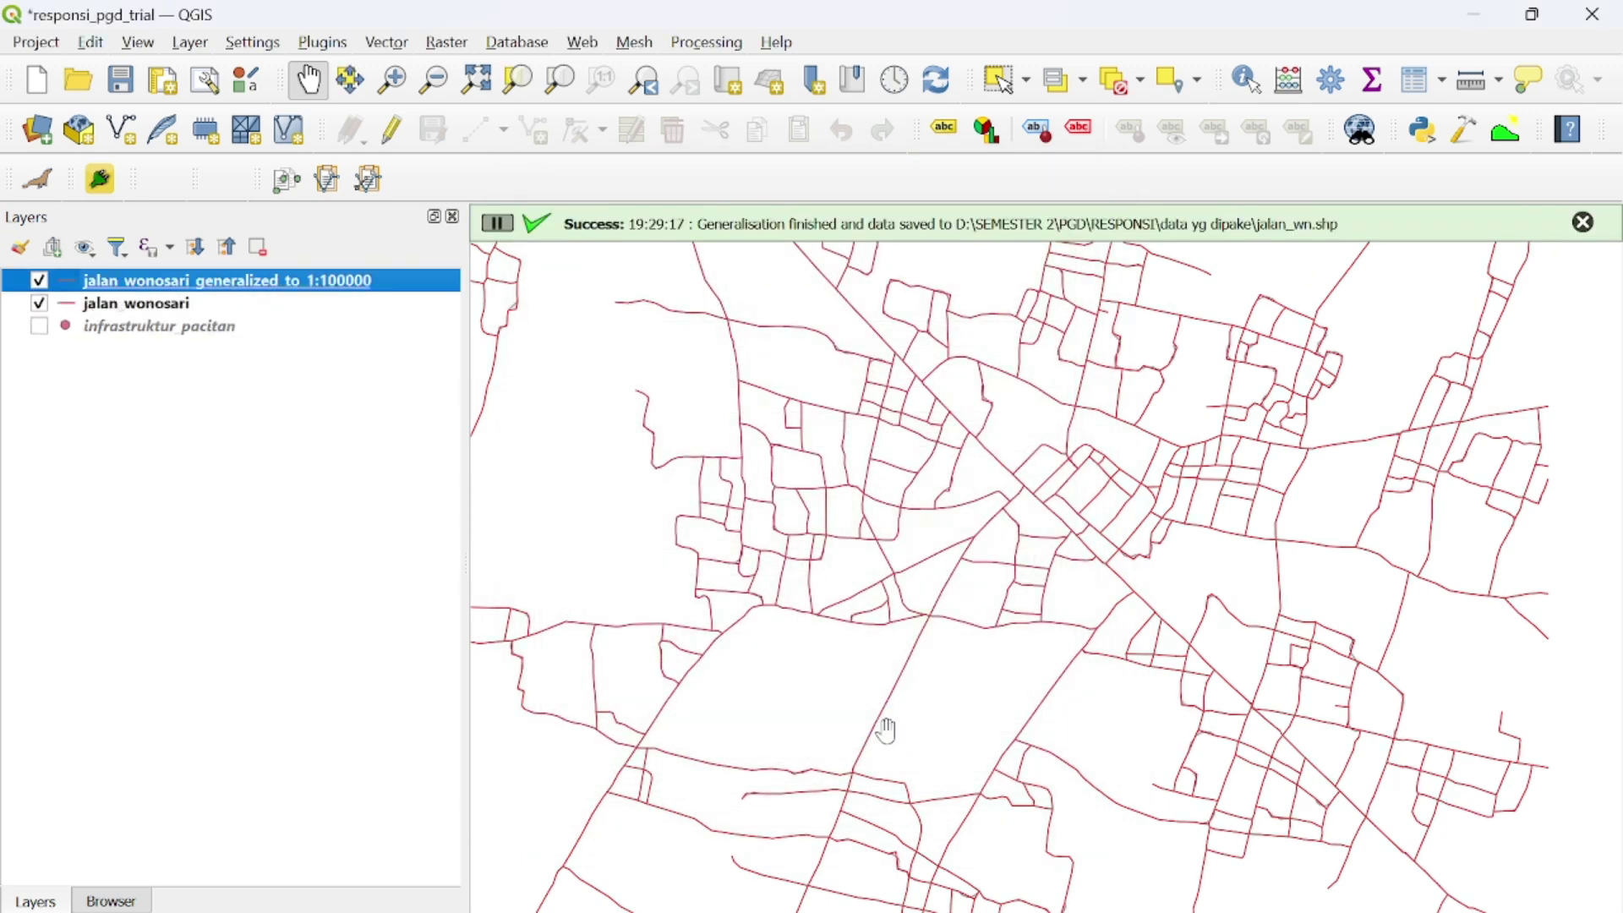
Change the line colour of the jalan_wonosari_generalized_to_1:100000 layer to #a09bfa.
scroll(877, 461, up, 2)
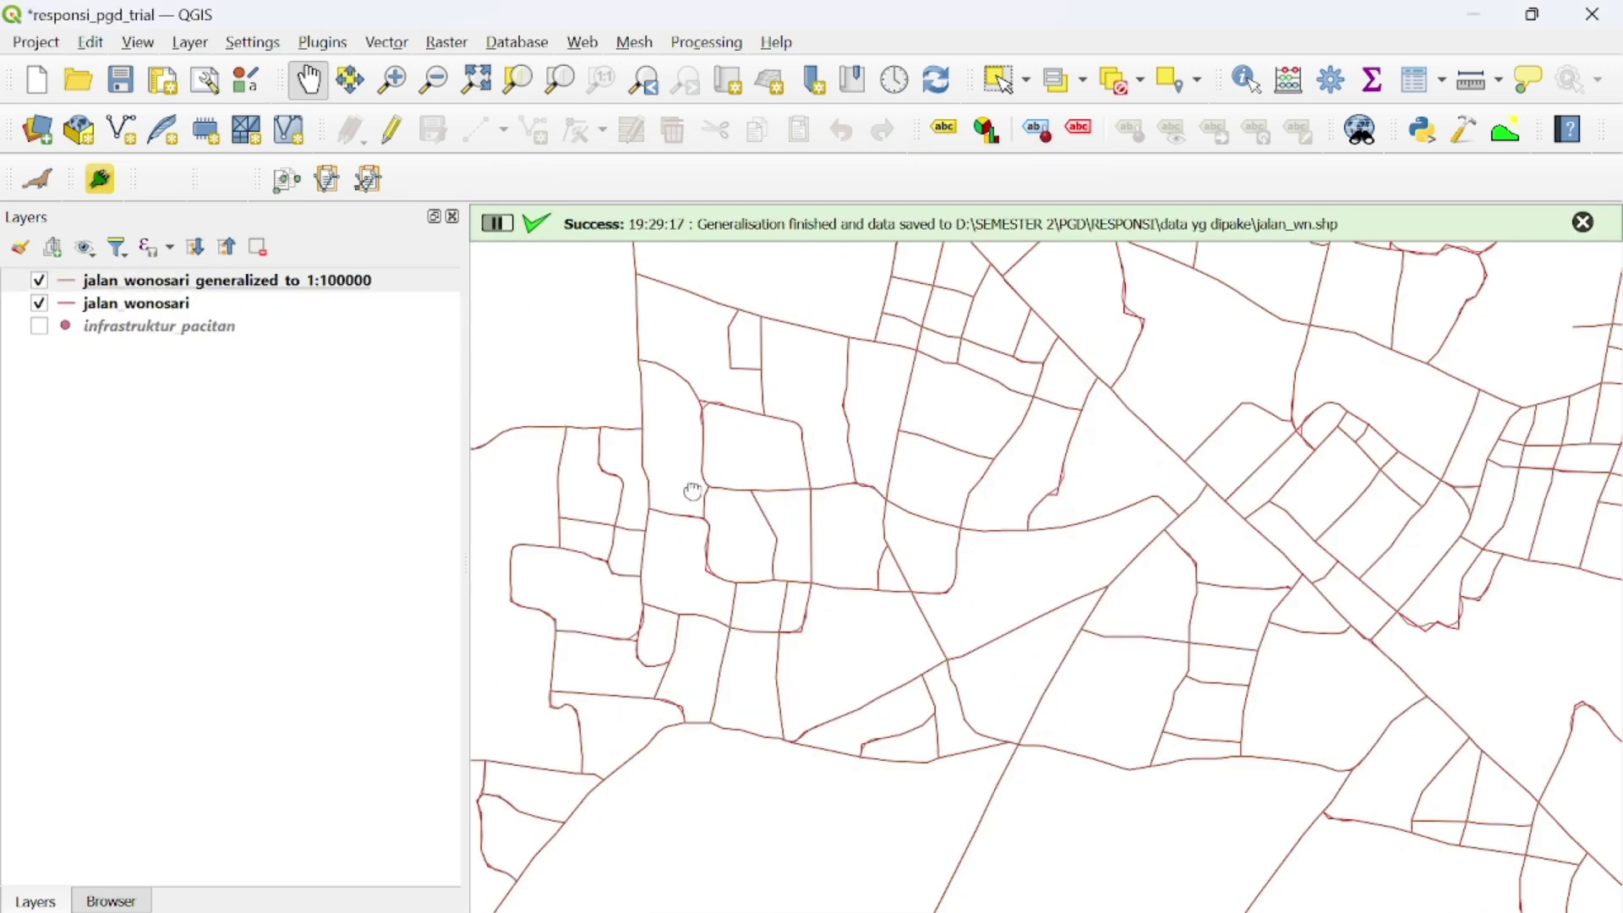
drag(693, 485, 876, 456)
scroll(878, 457, up, 5)
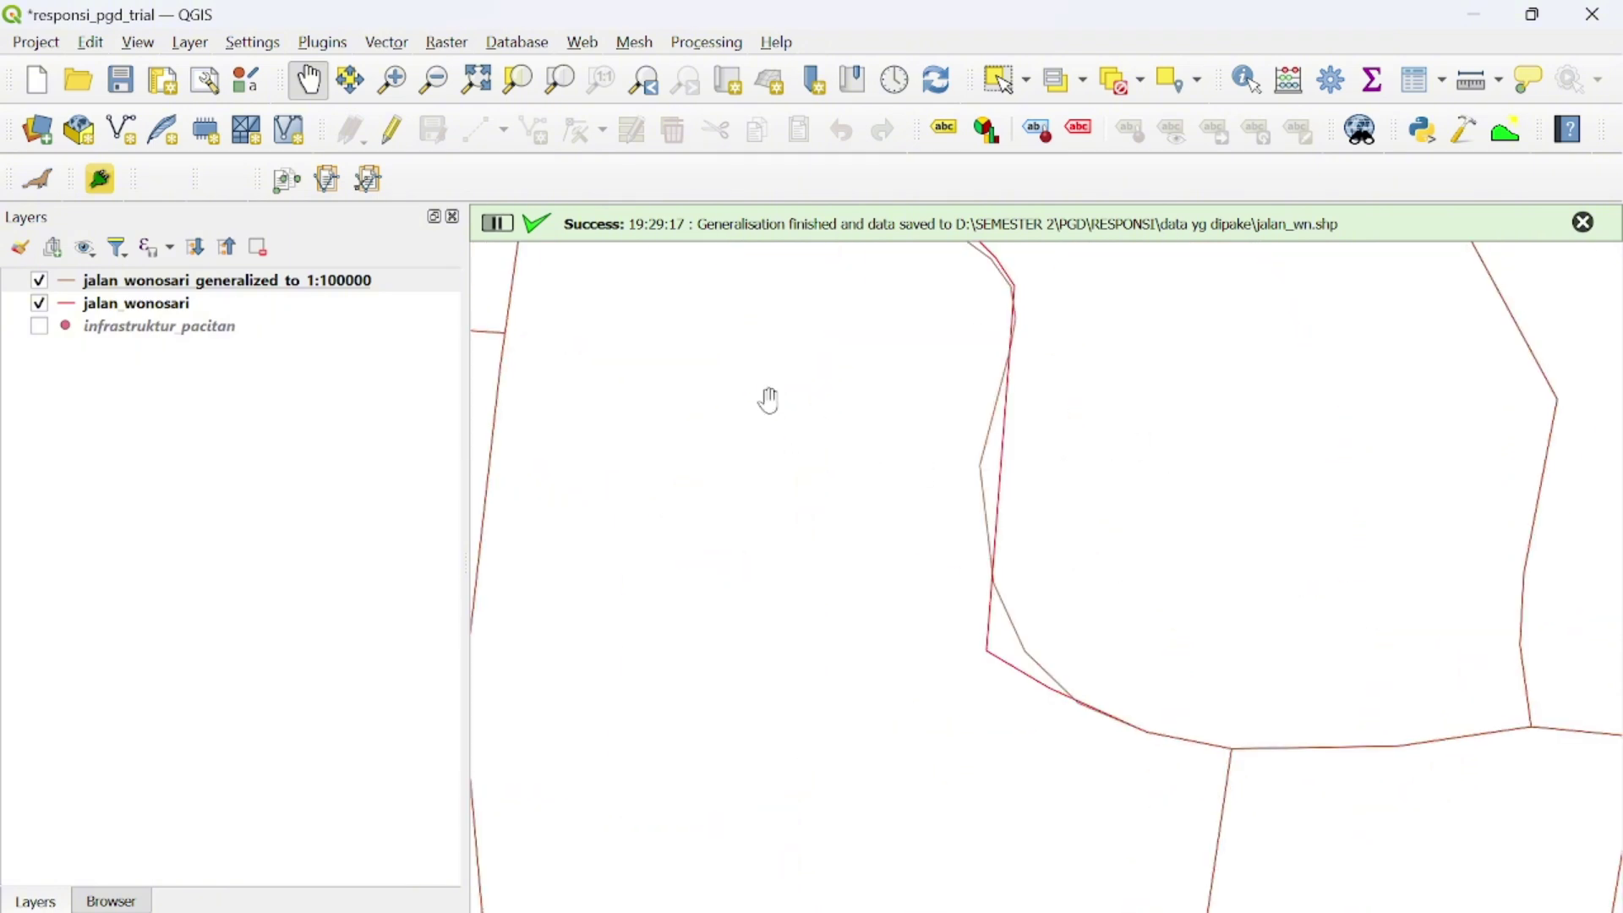
scroll(767, 401, down, 3)
drag(663, 345, 797, 442)
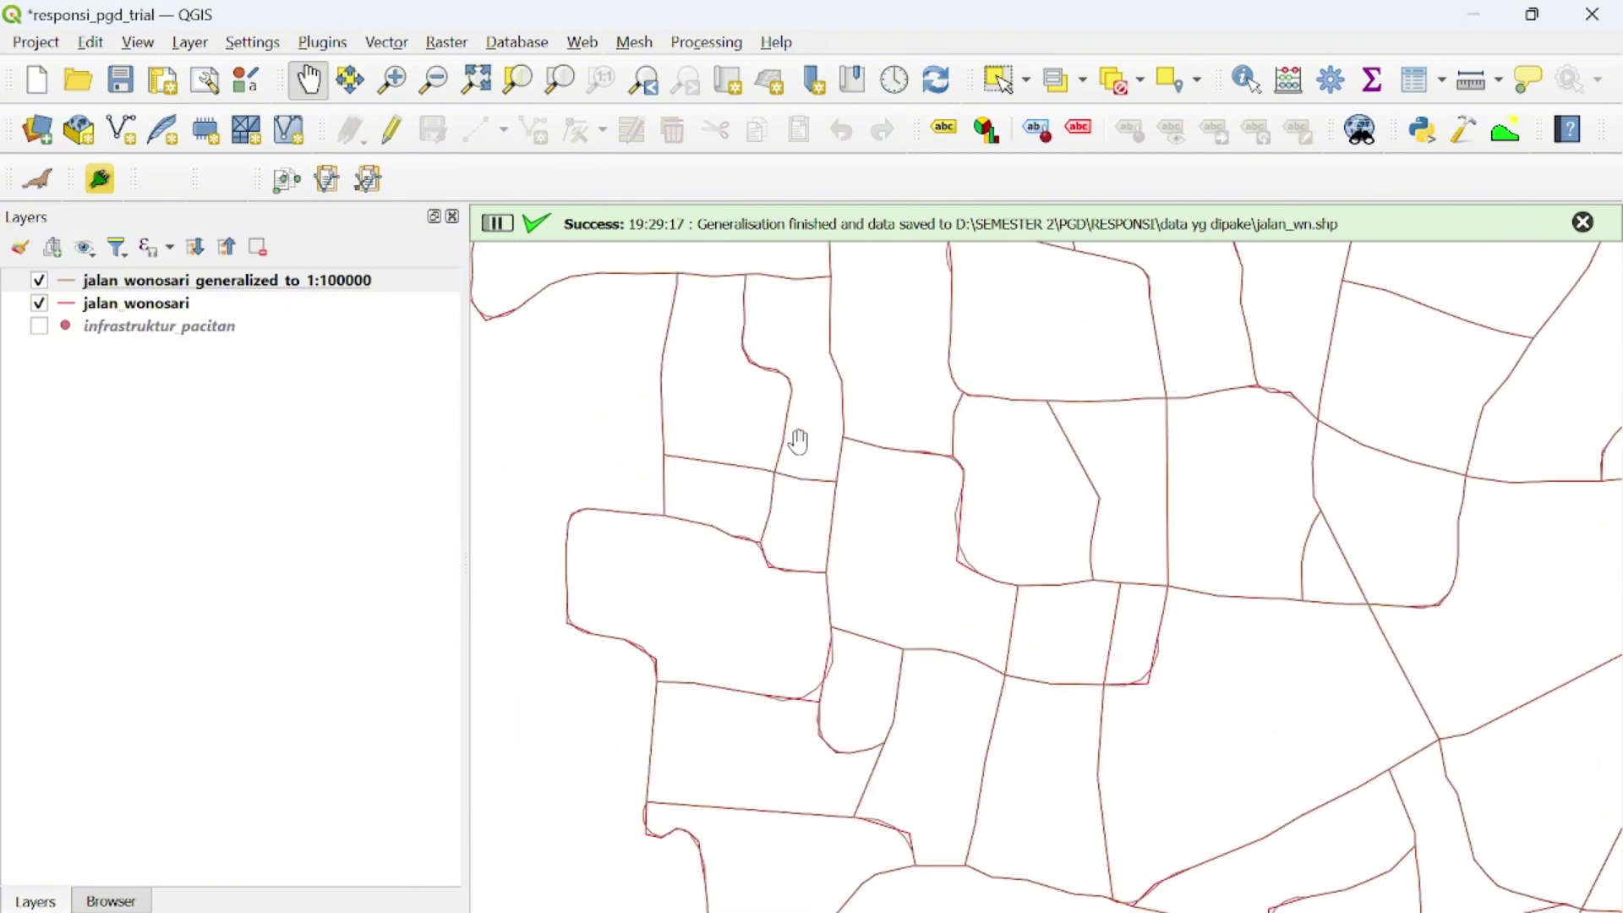
click(75, 287)
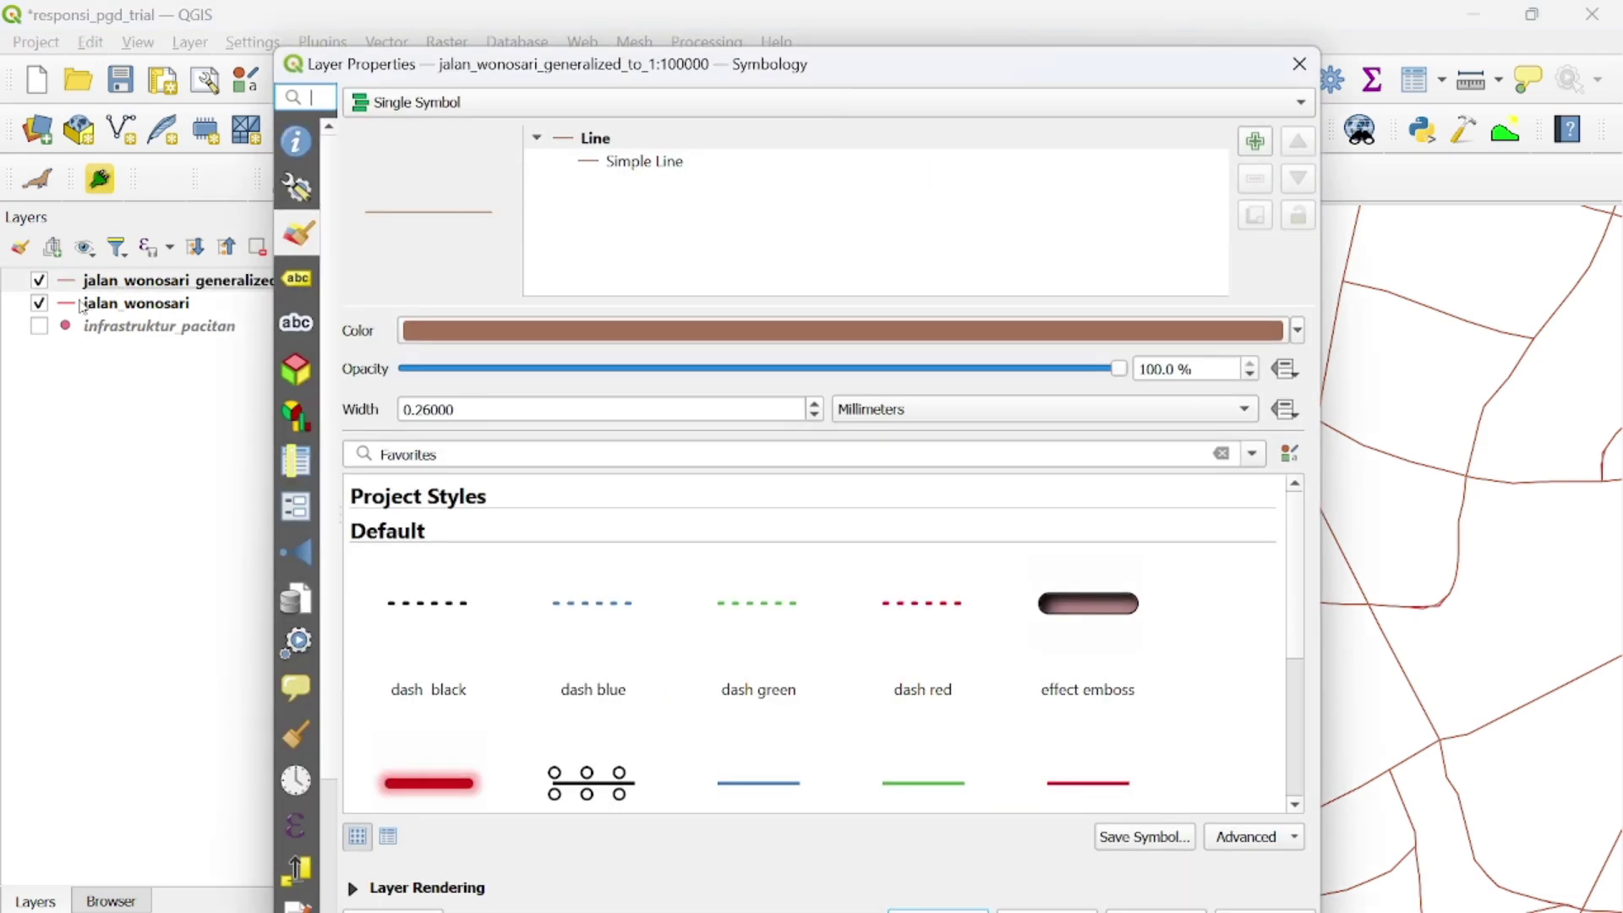
click(595, 329)
click(482, 424)
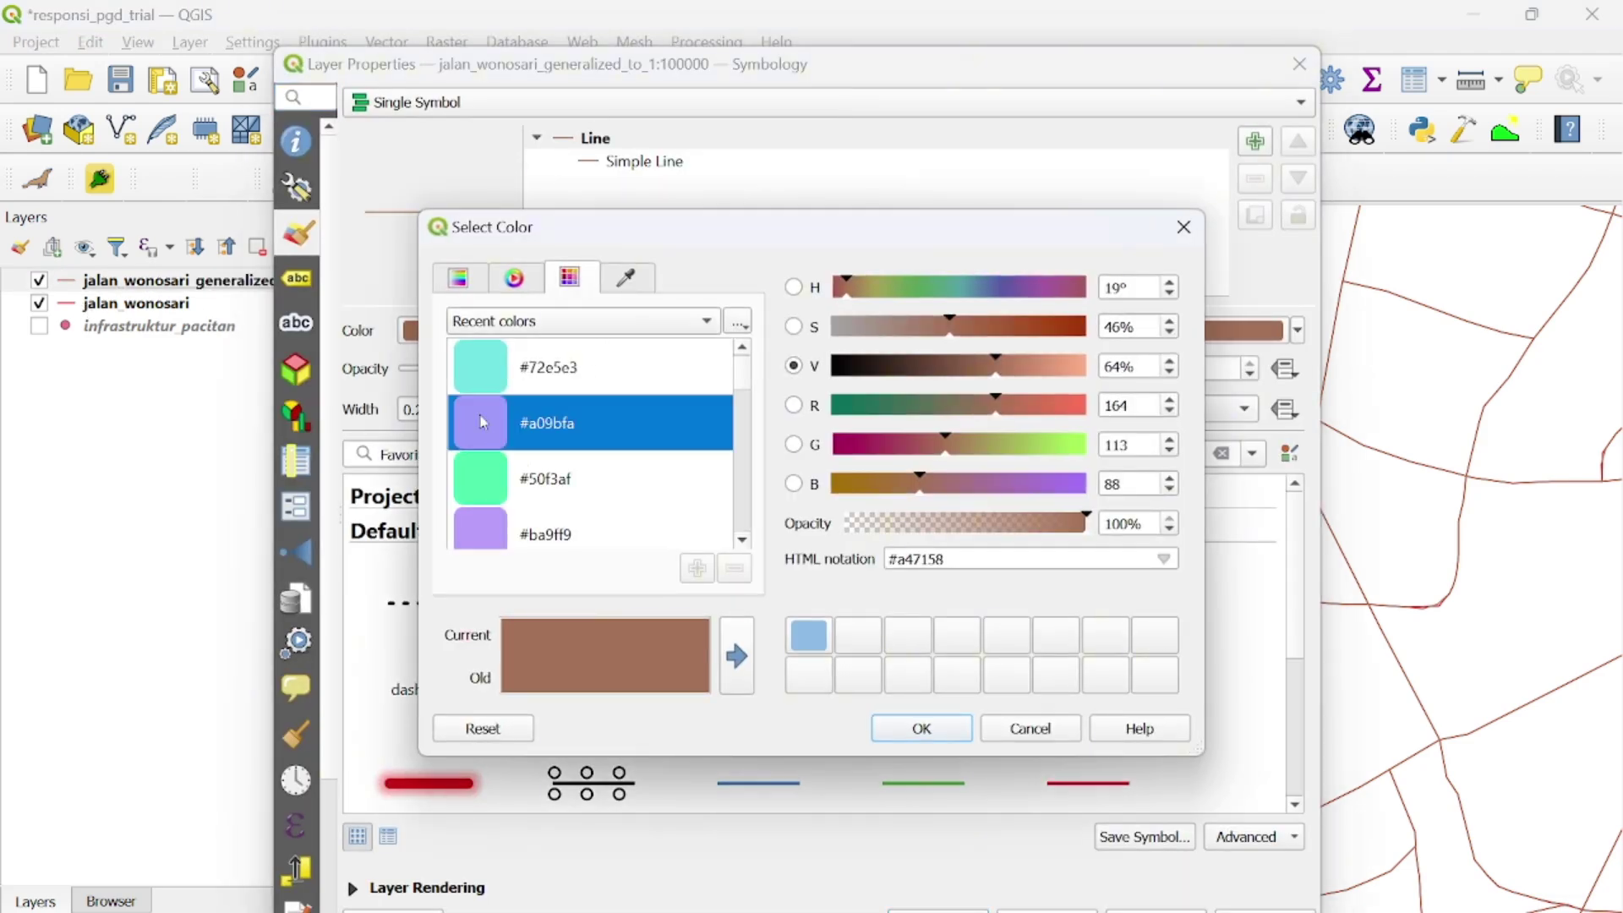
click(939, 732)
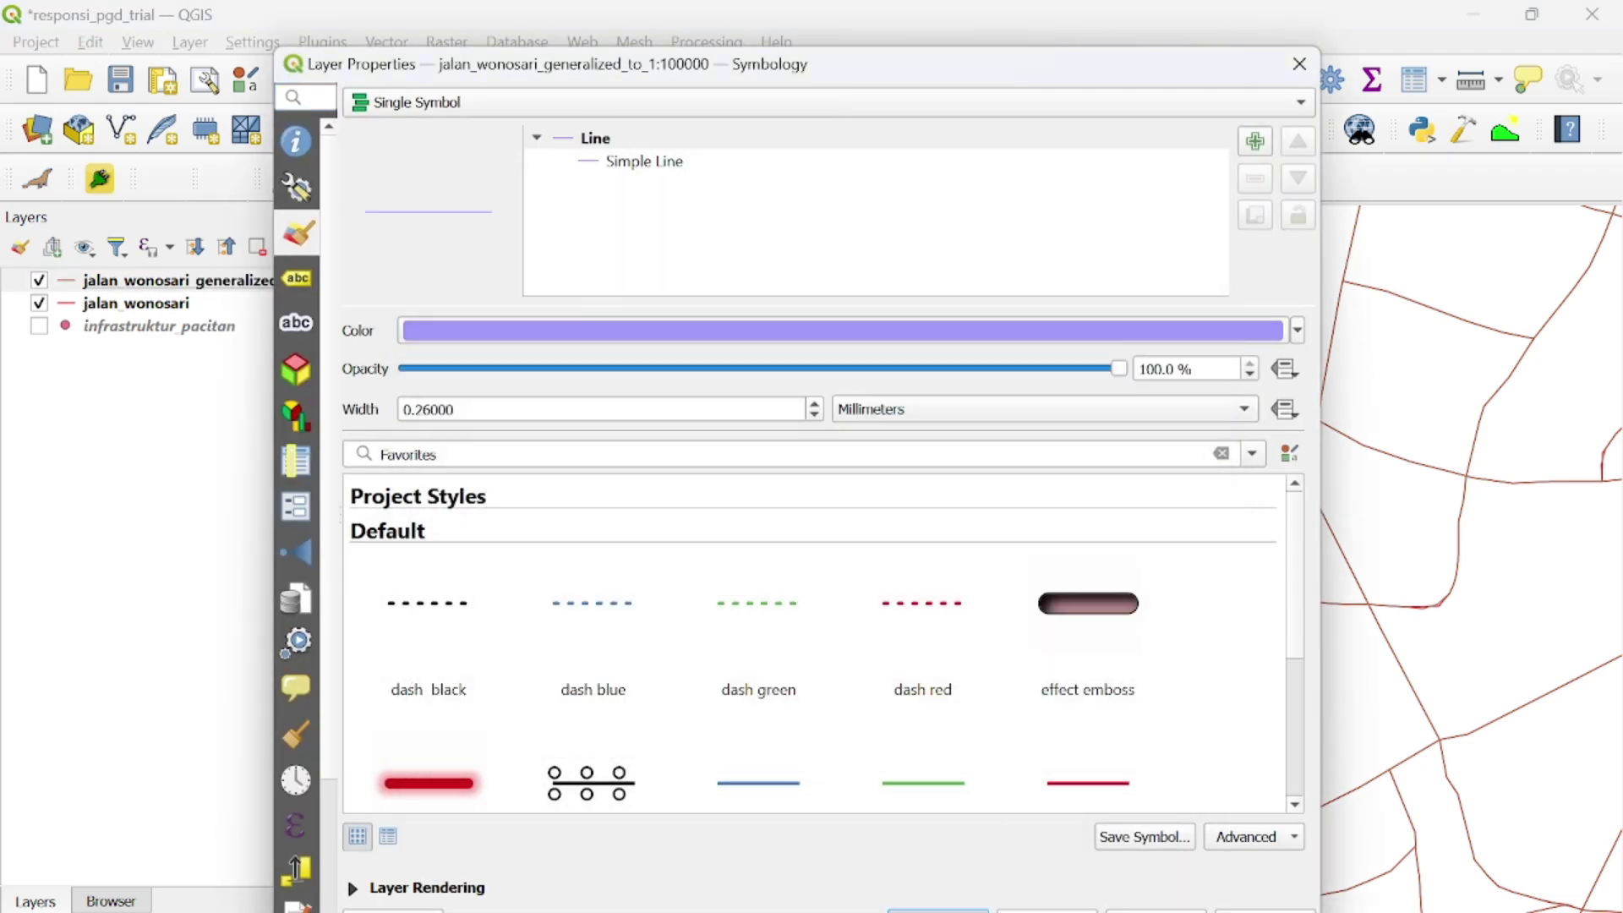
click(938, 909)
Examine how the generalised road lines differ from the original jalan_wonosari lines in several parts of the map.
scroll(710, 434, up, 2)
scroll(709, 435, down, 2)
drag(710, 432, 1130, 664)
scroll(1011, 591, down, 5)
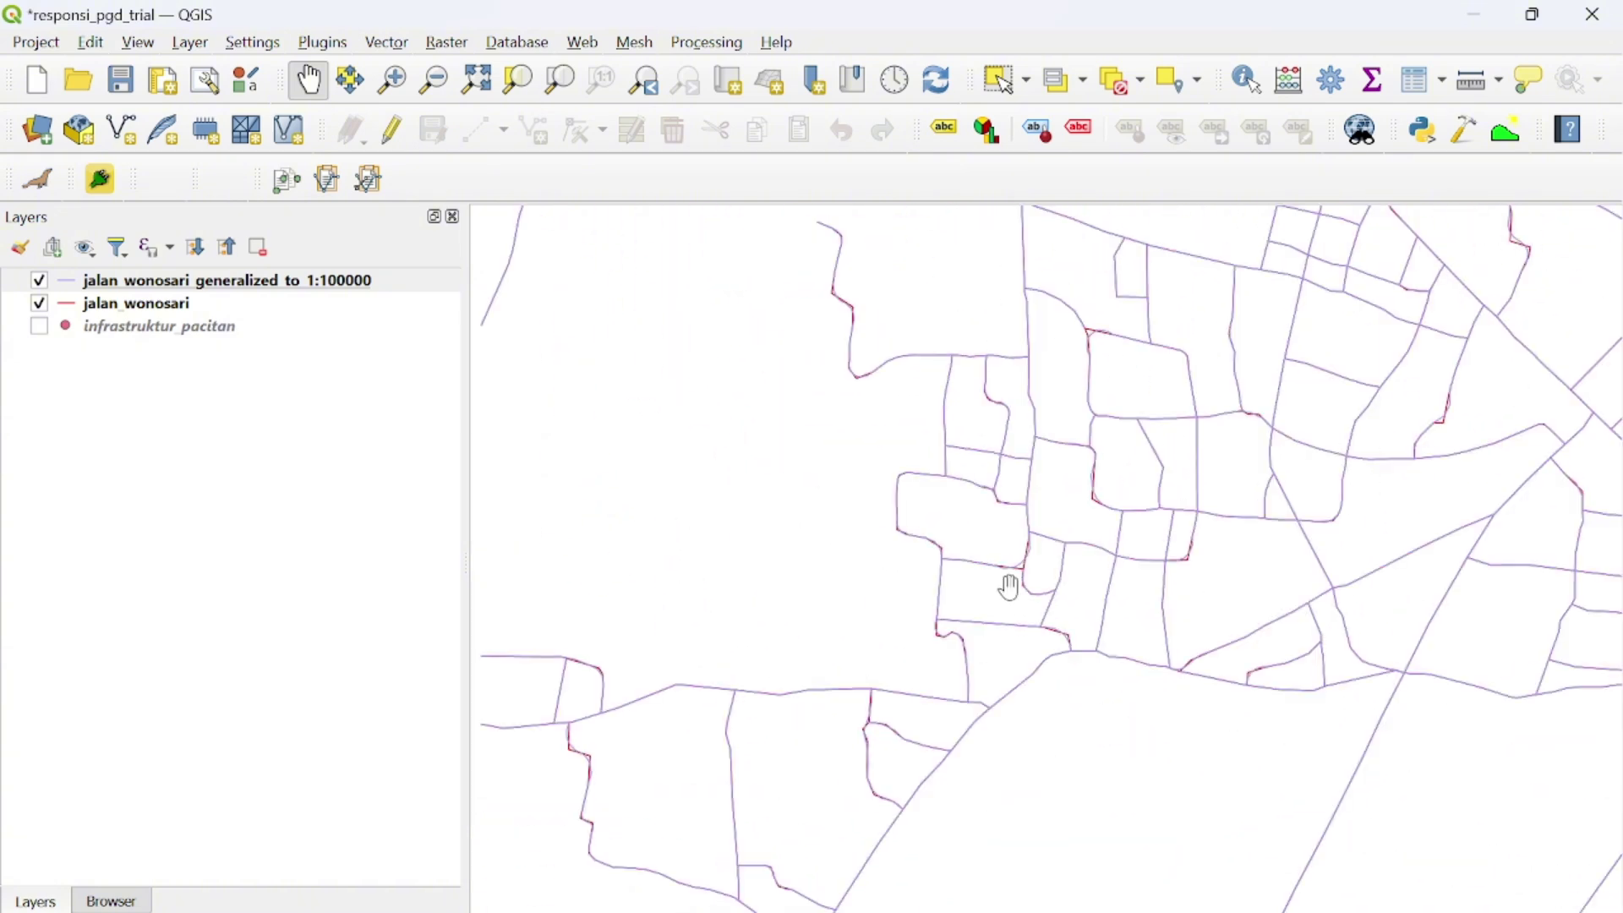
drag(1377, 518, 1056, 541)
scroll(1056, 541, up, 4)
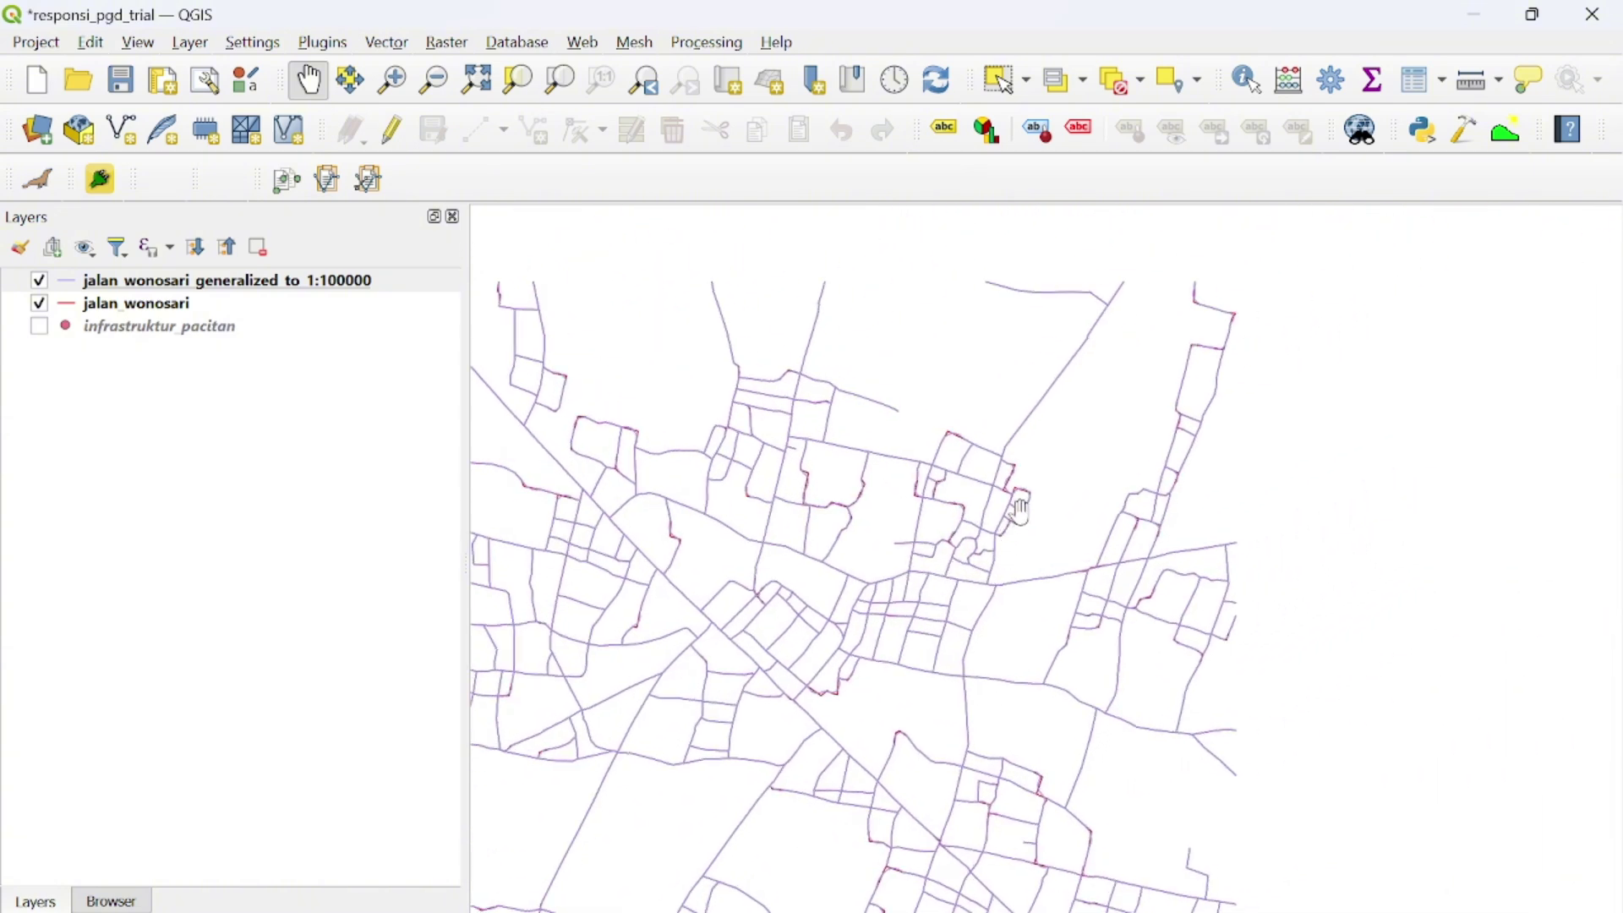
scroll(1018, 558, up, 1)
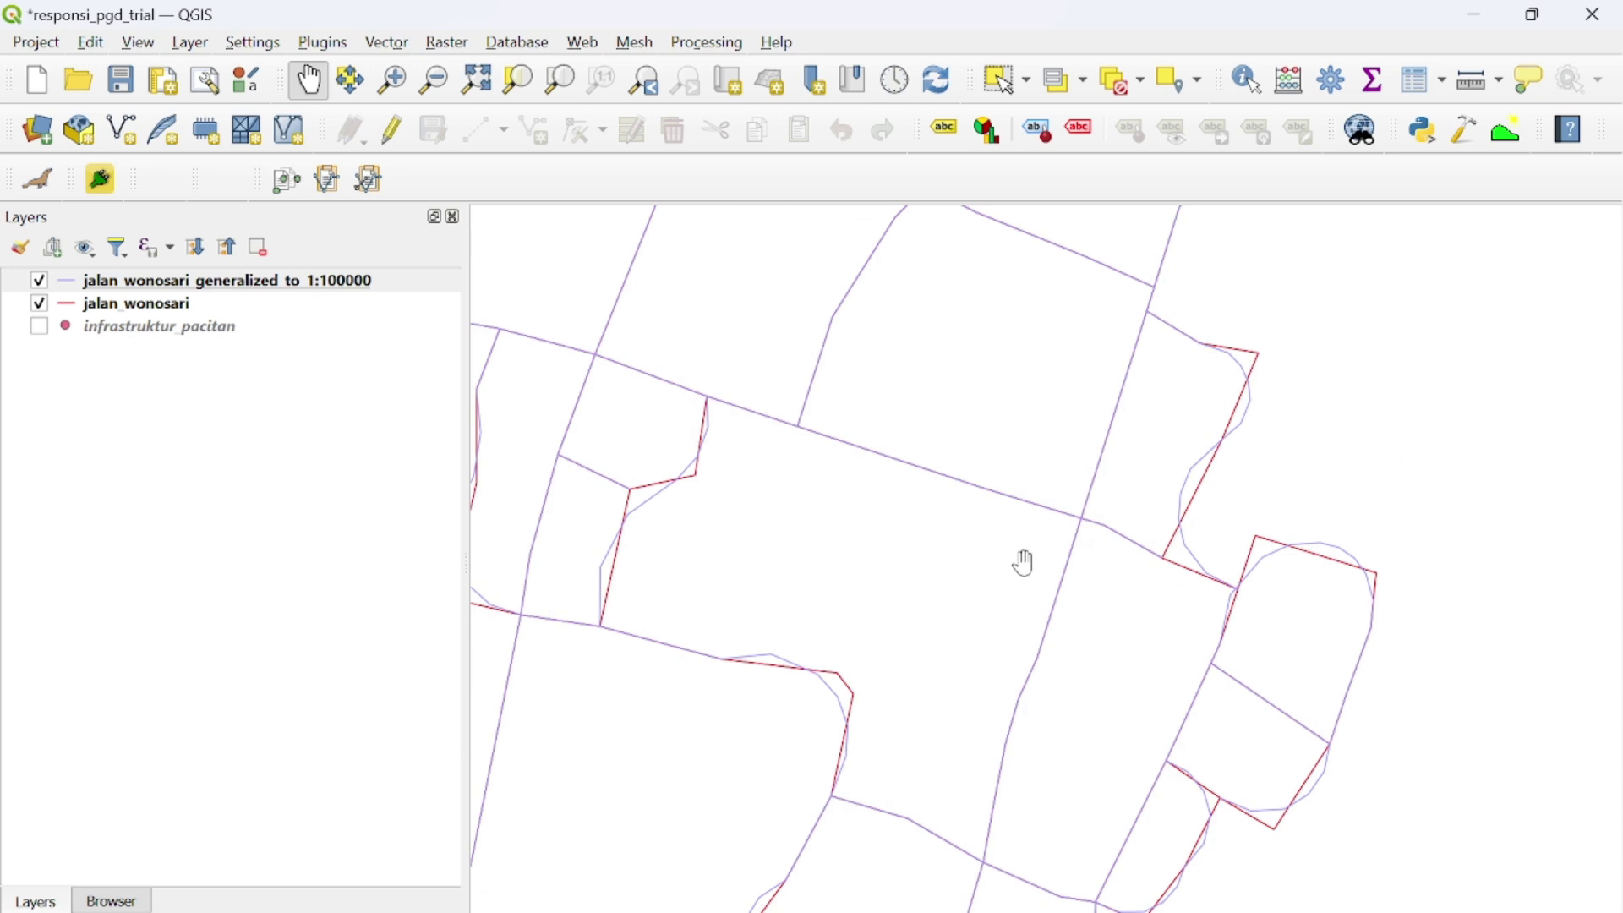
scroll(1086, 515, down, 4)
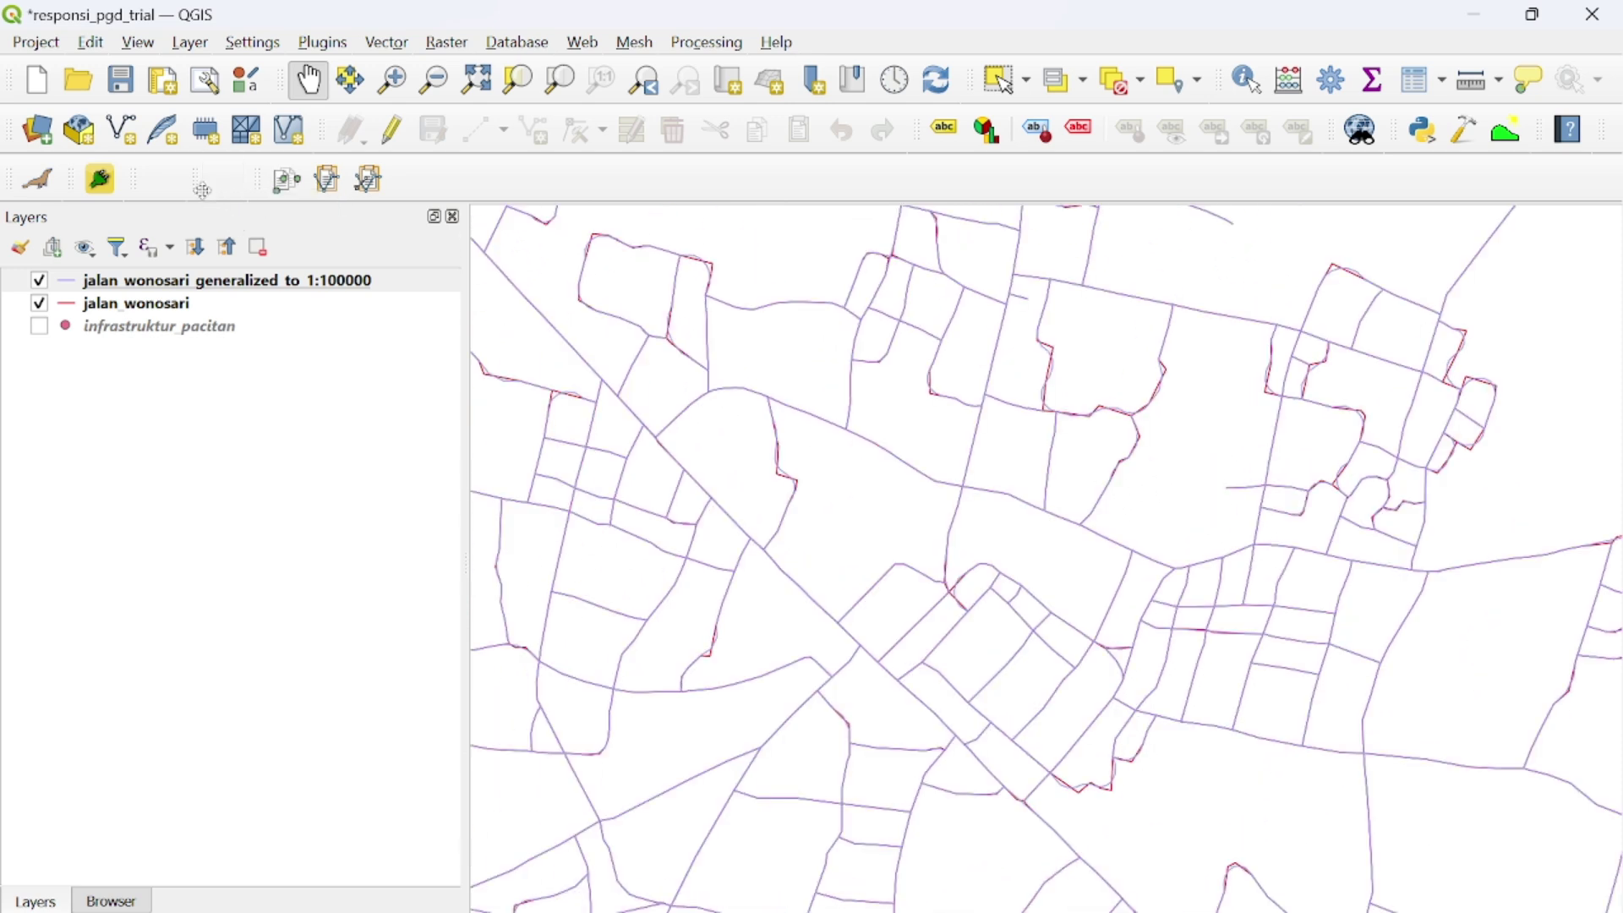
Add DIY_empty.shp from the D:\SEMESTER 2\PGD\RESPONSI folder to the map and return to the layer list.
click(127, 900)
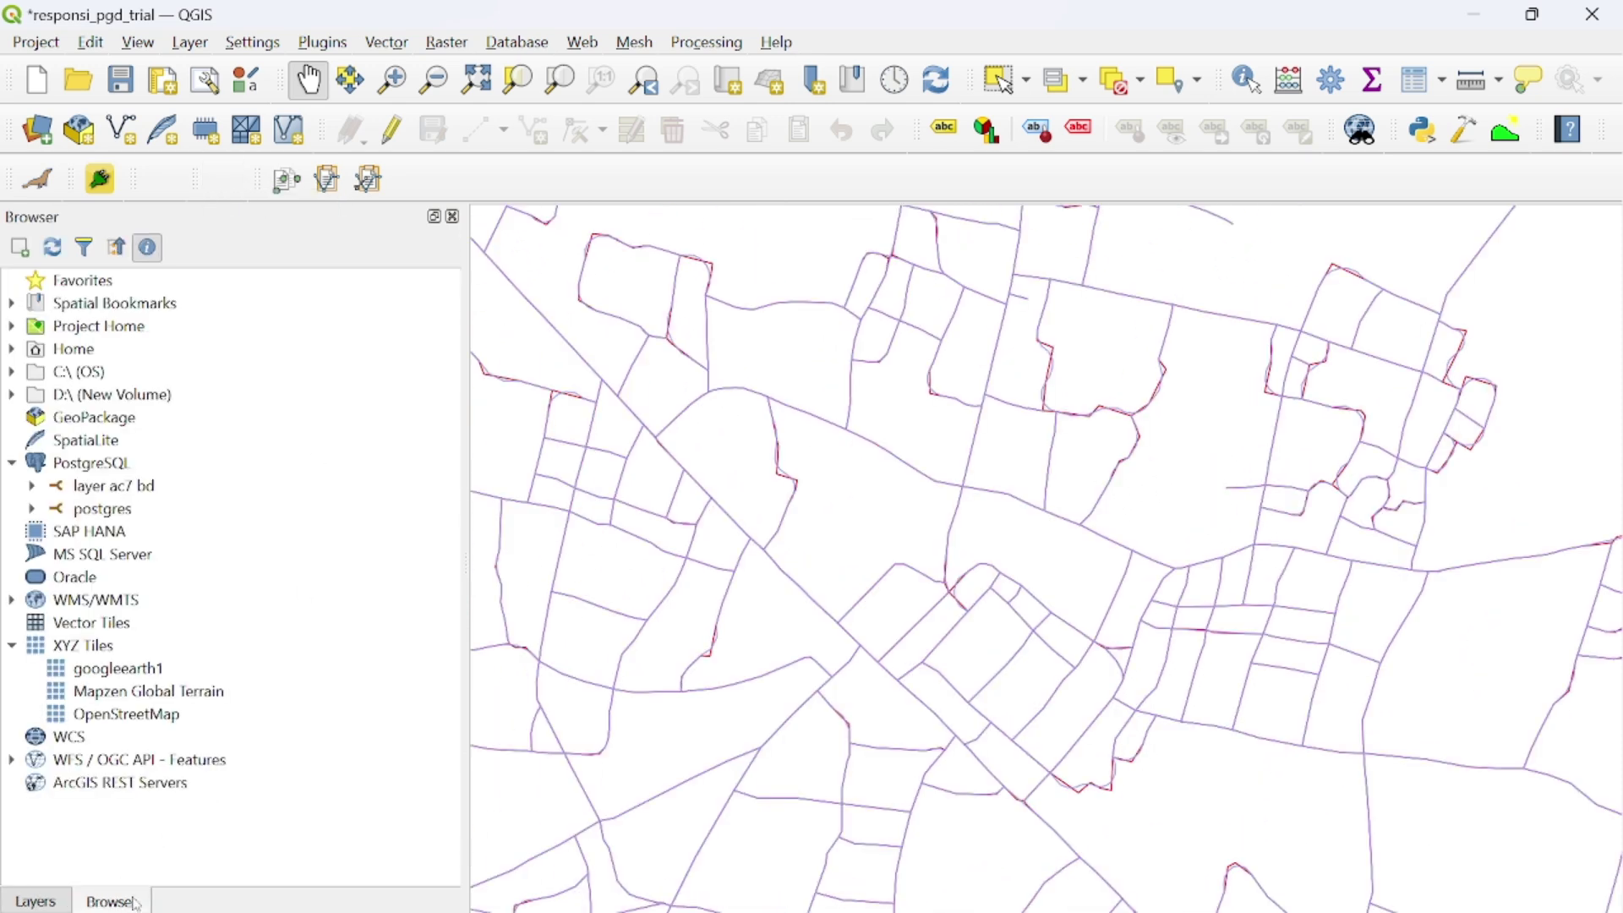
double_click(76, 395)
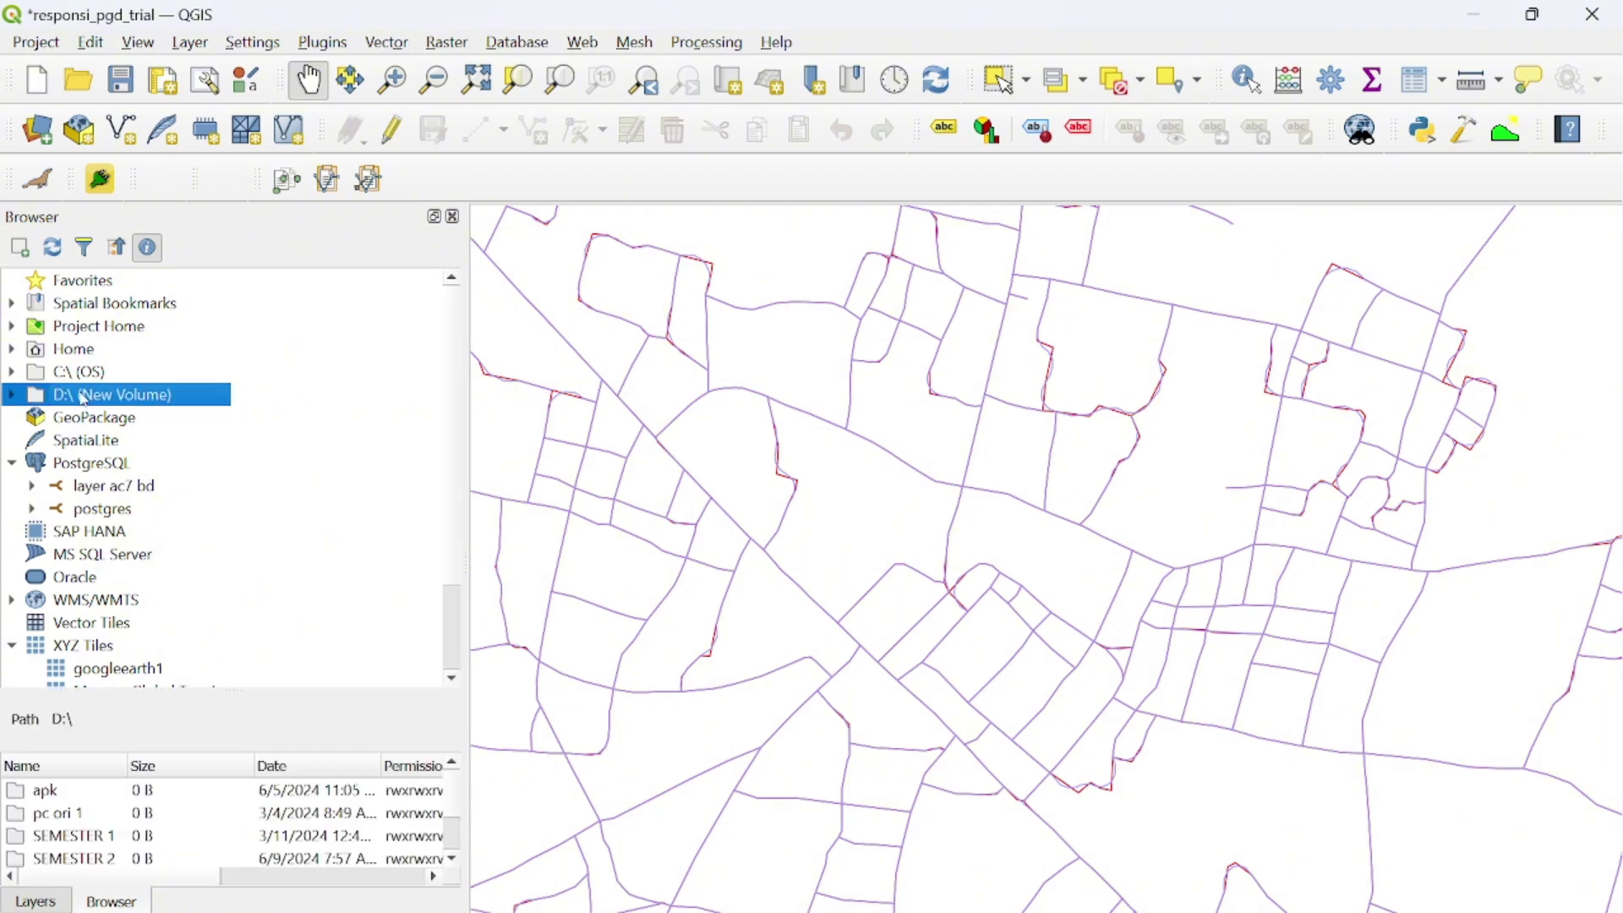
click(117, 491)
double_click(117, 489)
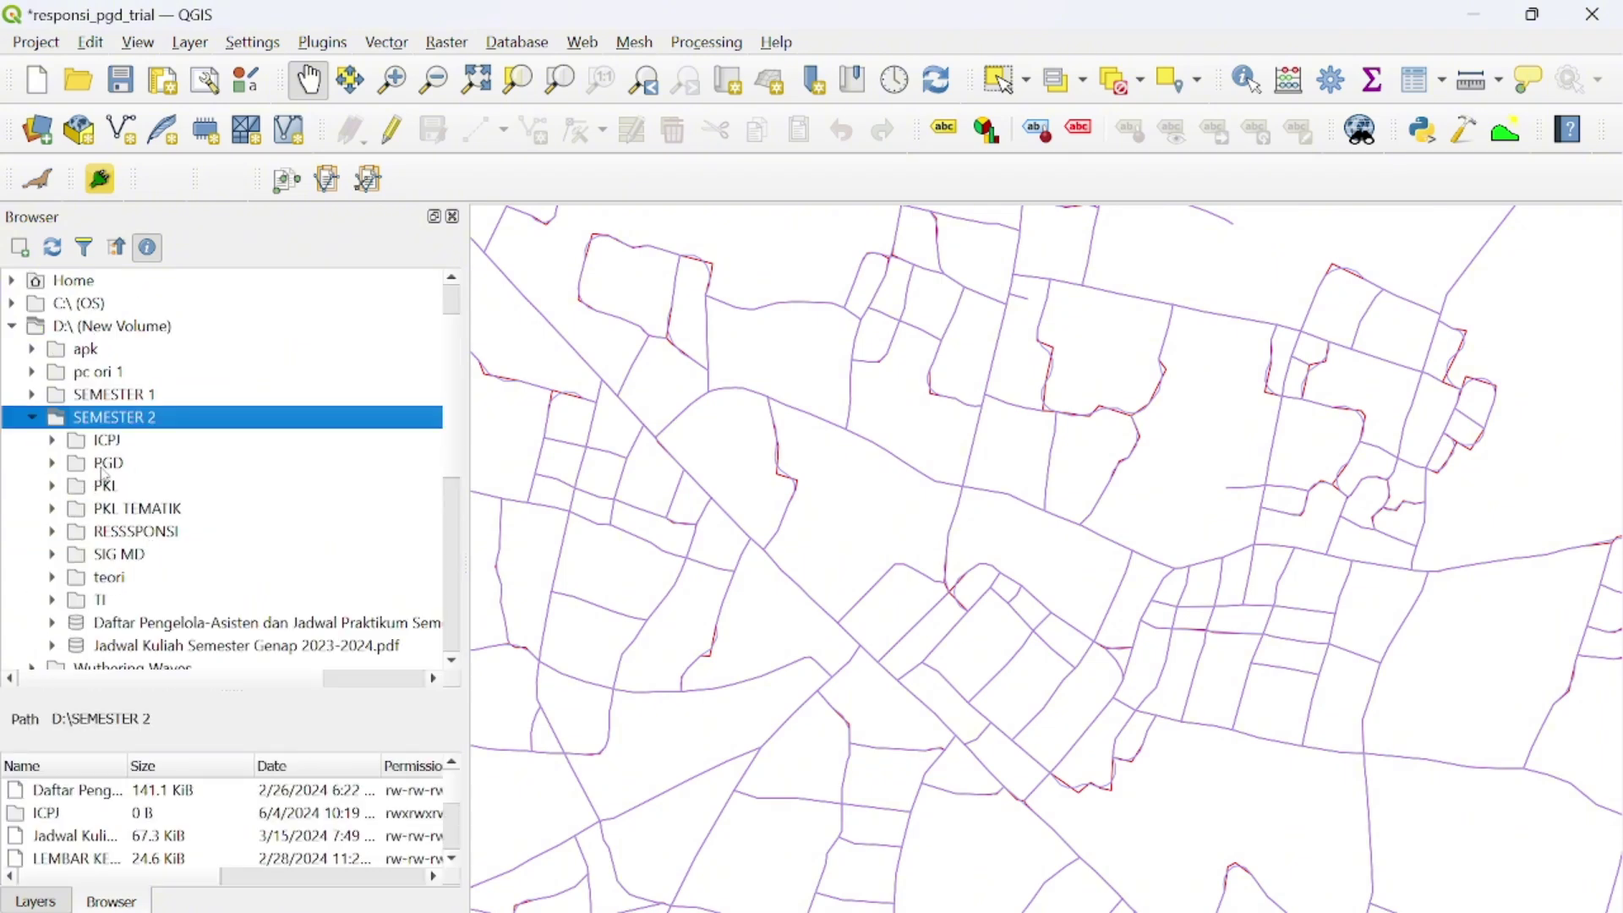
double_click(105, 465)
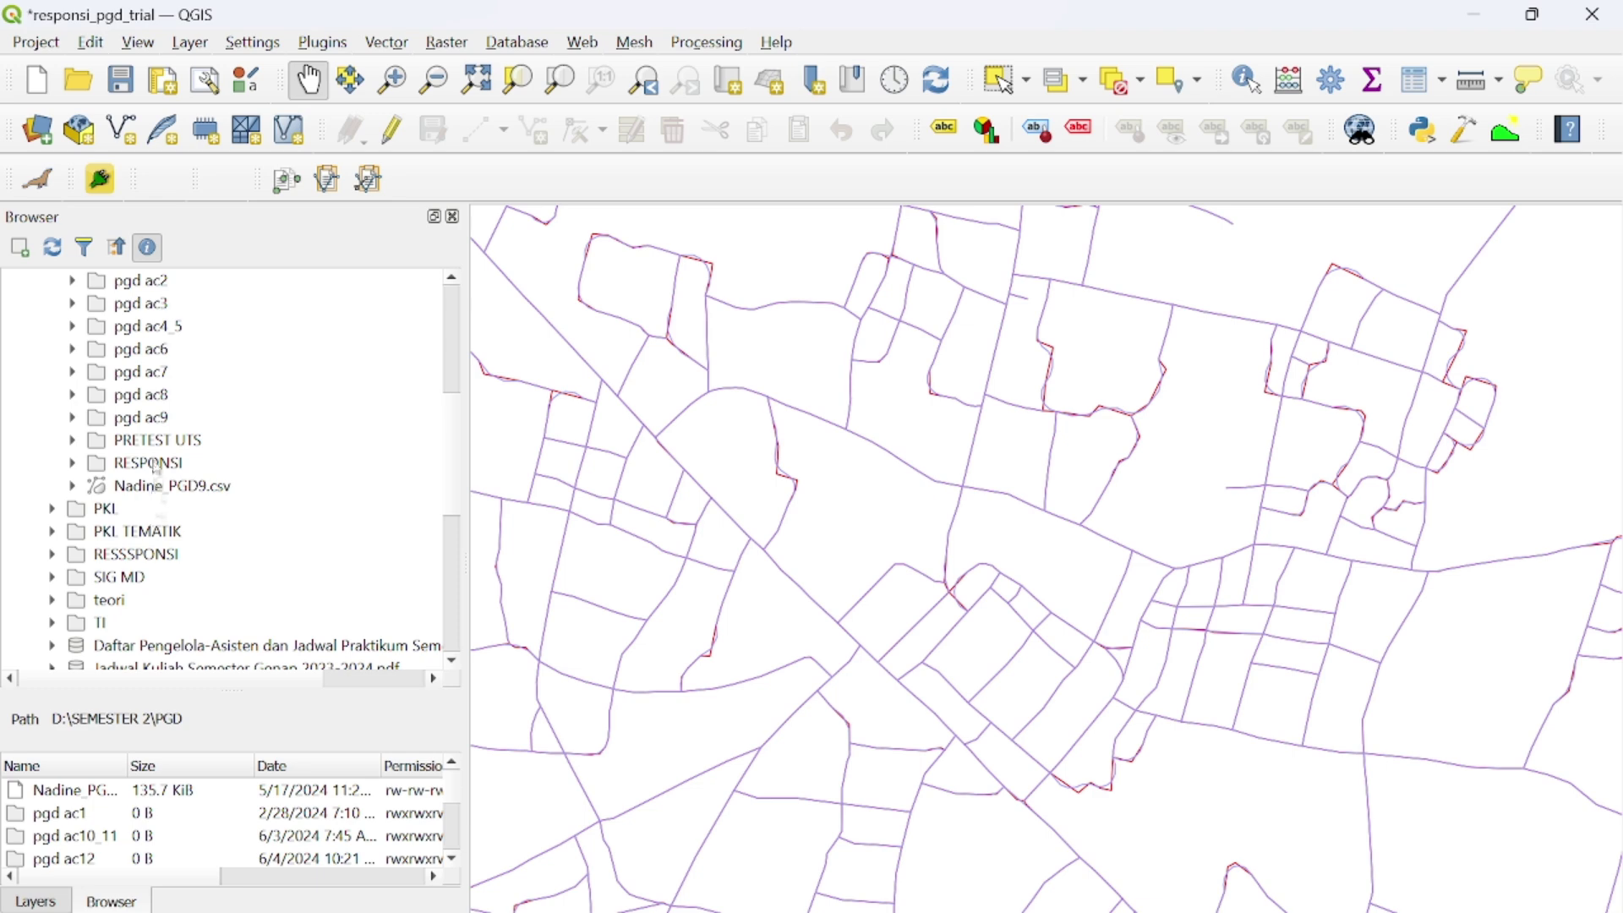
double_click(156, 466)
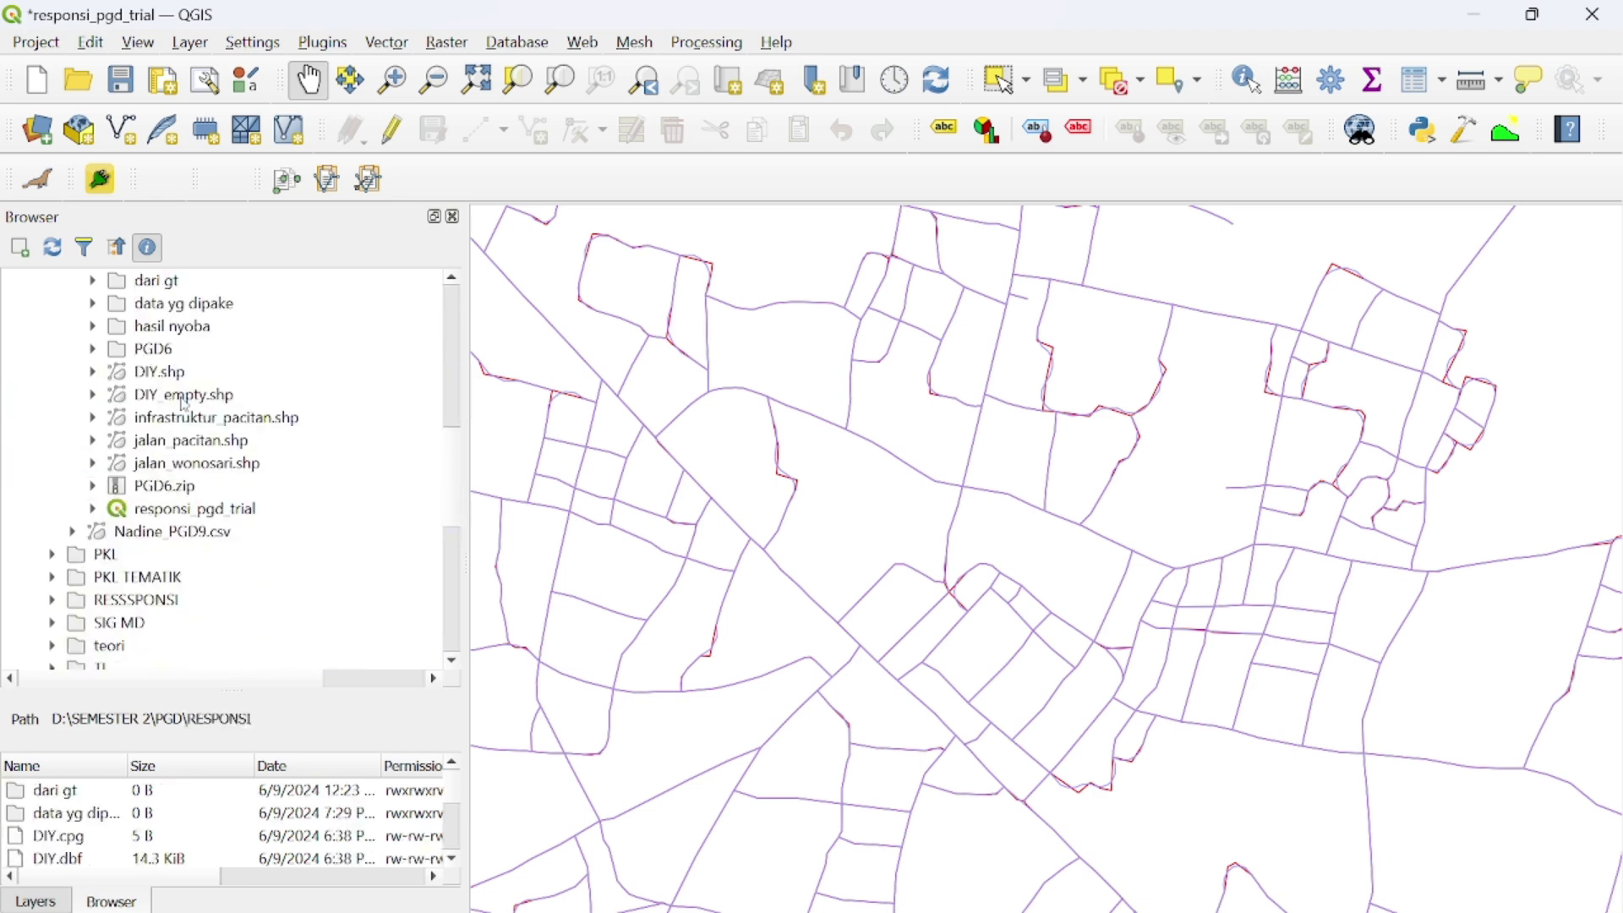
double_click(184, 395)
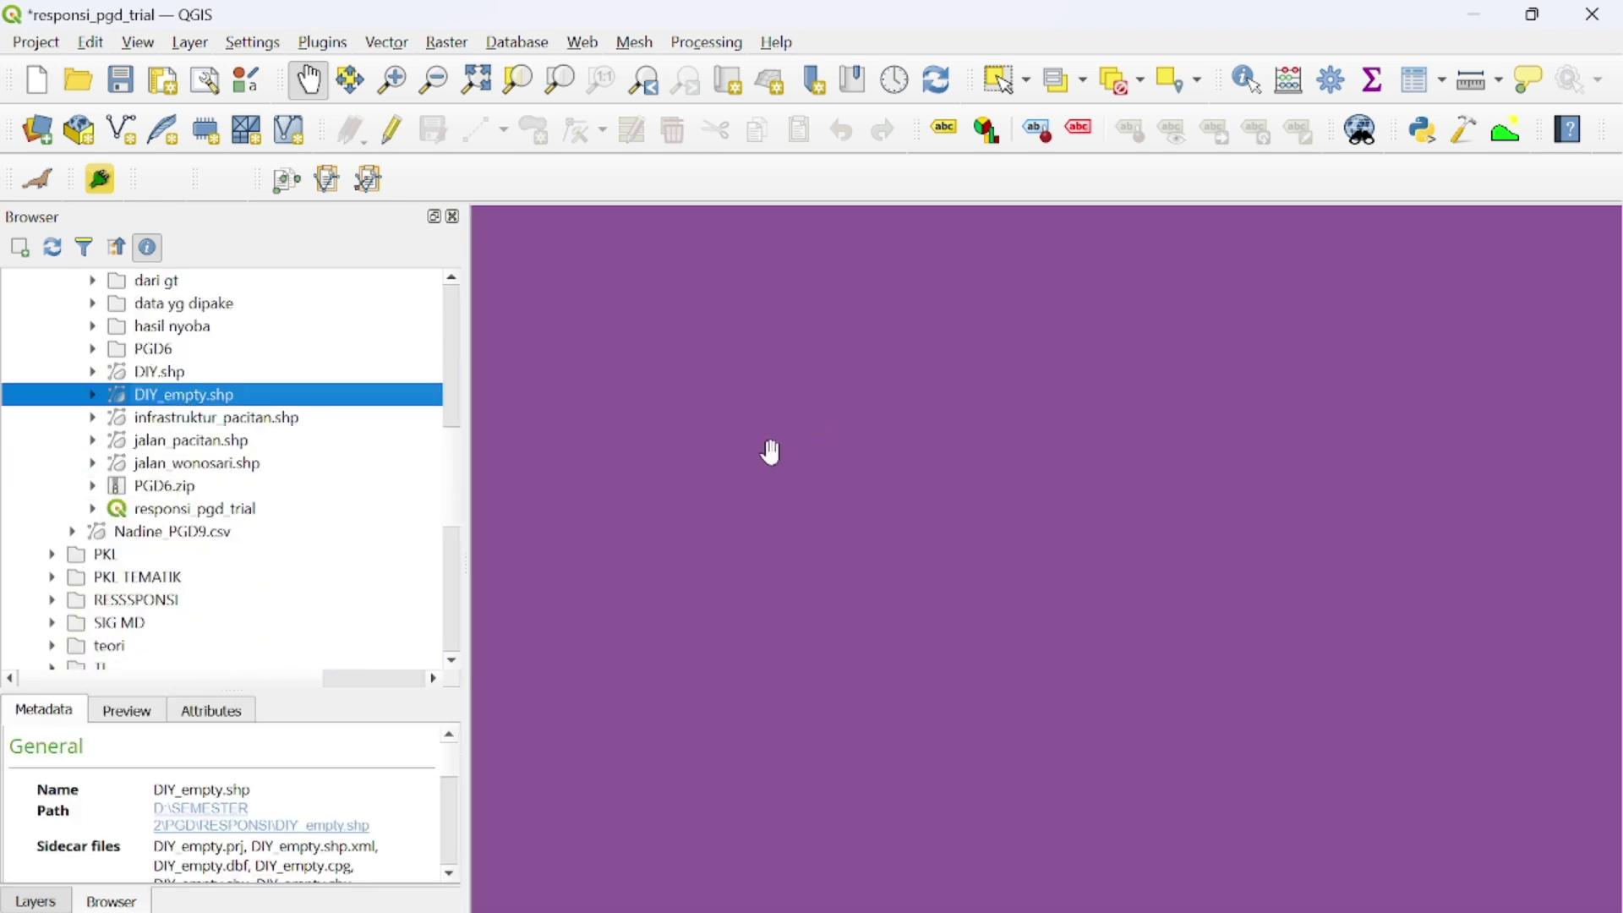
click(34, 900)
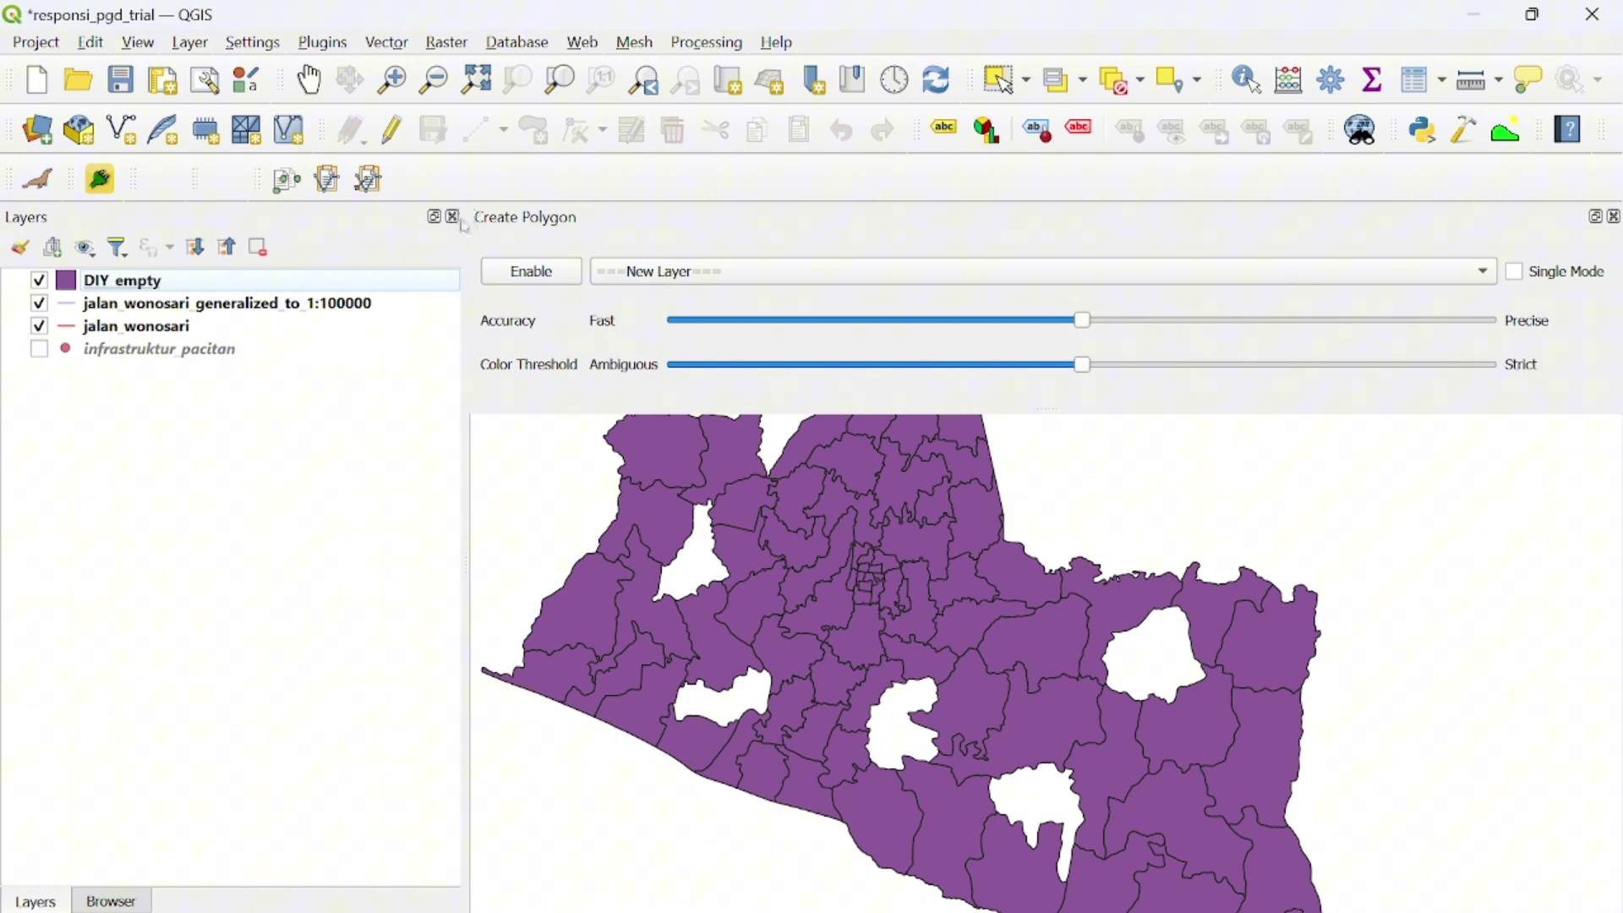
Set Create Polygon's accuracy to Precise and color threshold to Strict, with New Layer as the target.
drag(471, 218, 390, 218)
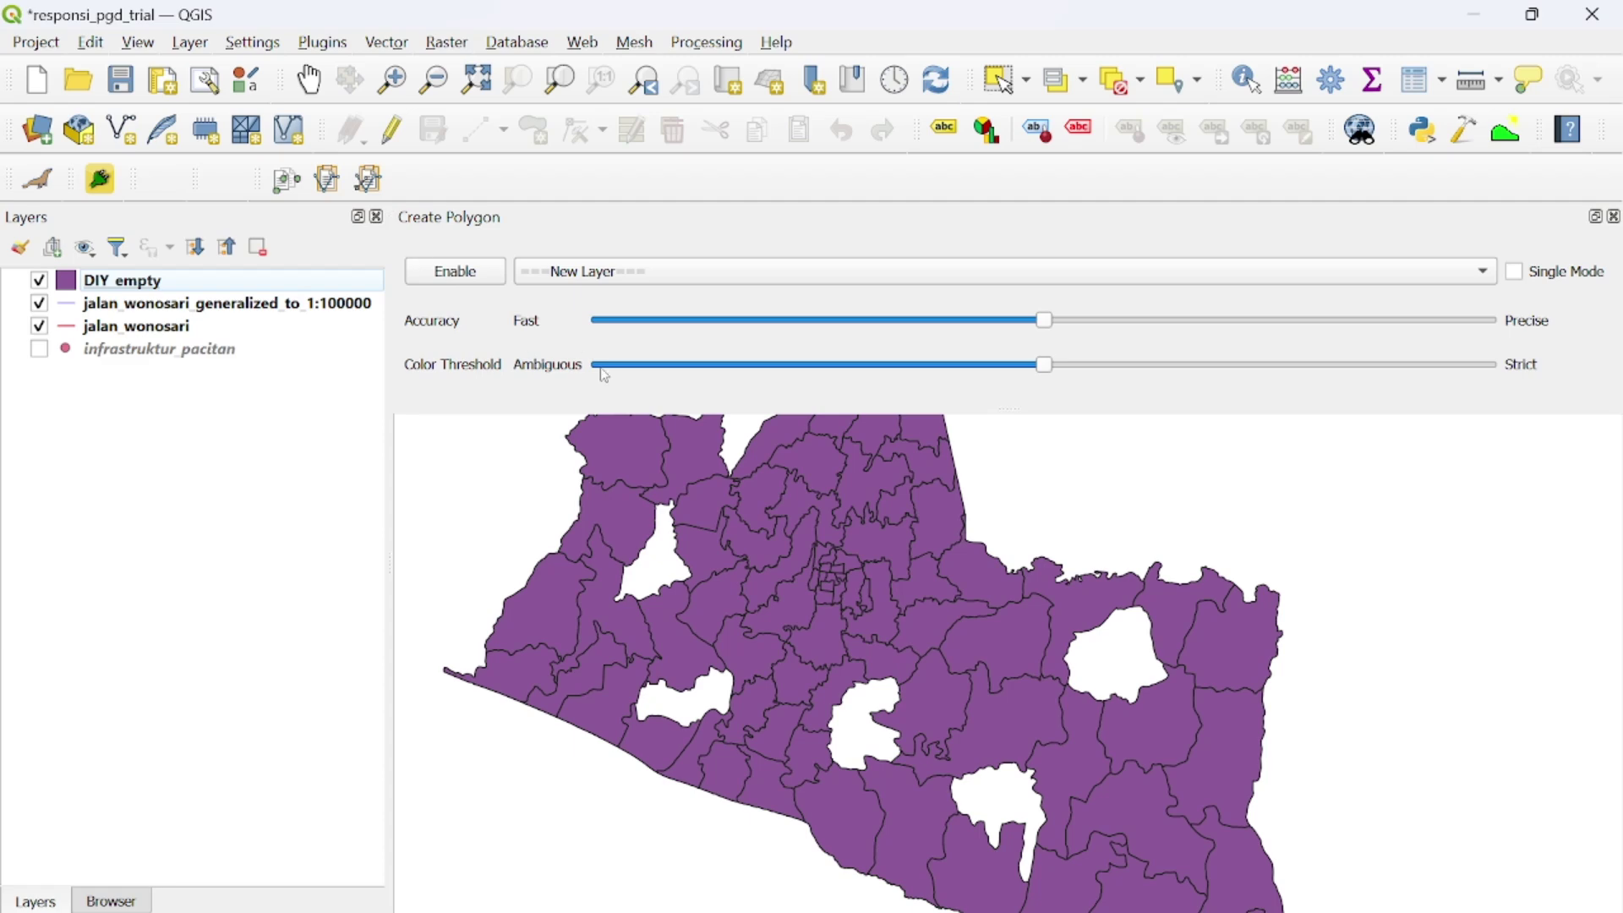
scroll(653, 550, up, 2)
mouse_move(1044, 365)
mouse_down()
mouse_move(1321, 377)
mouse_move(1061, 376)
mouse_up()
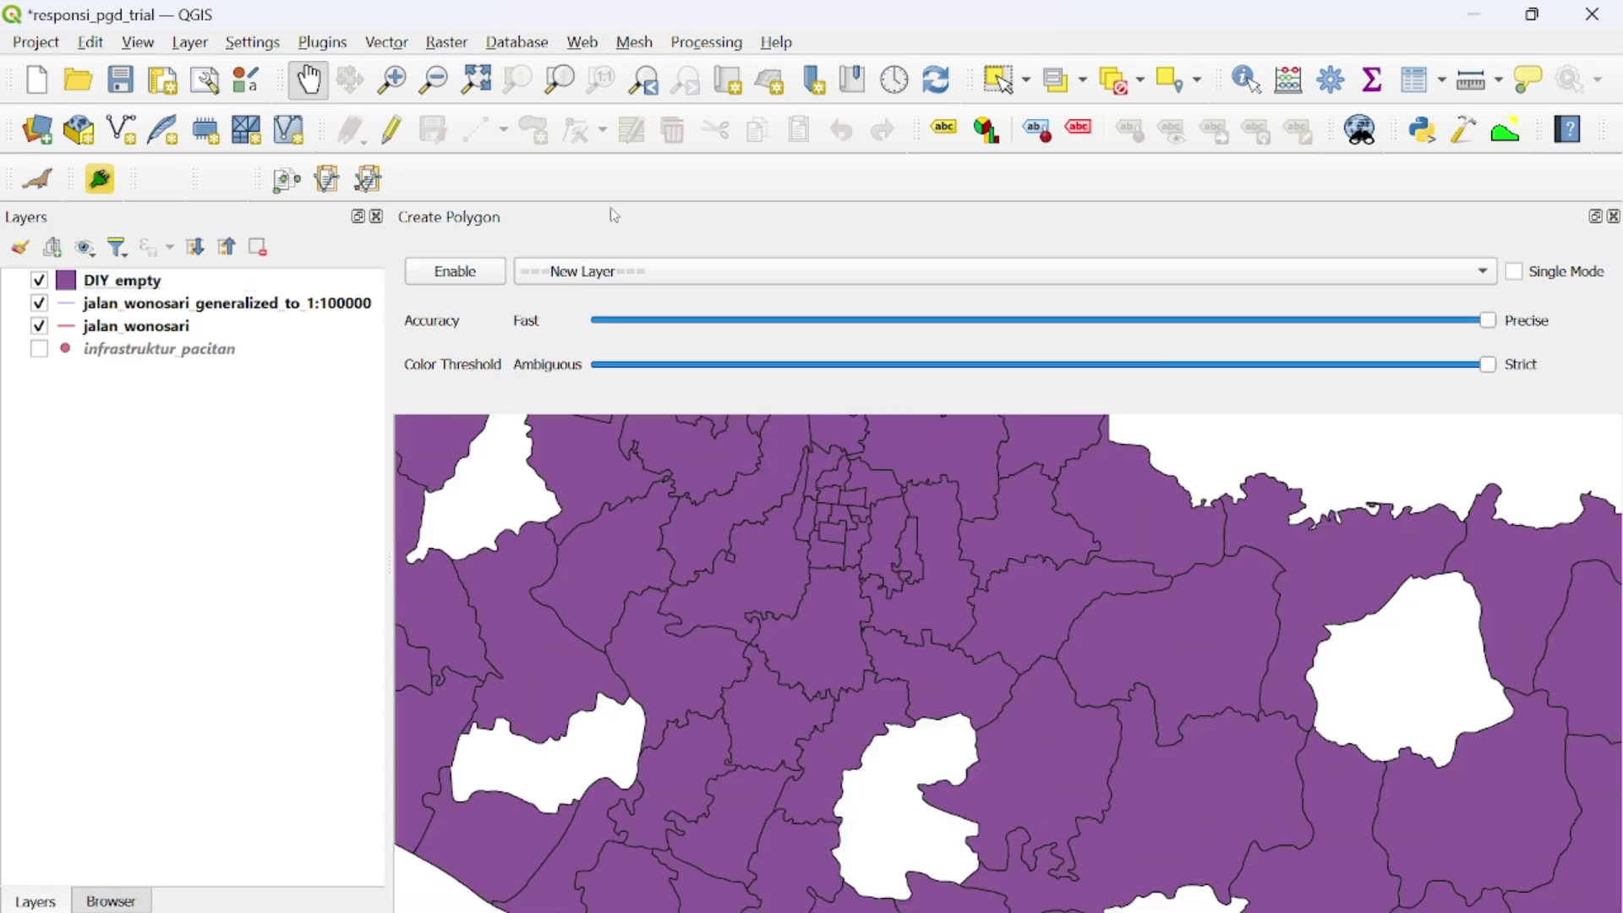
click(665, 273)
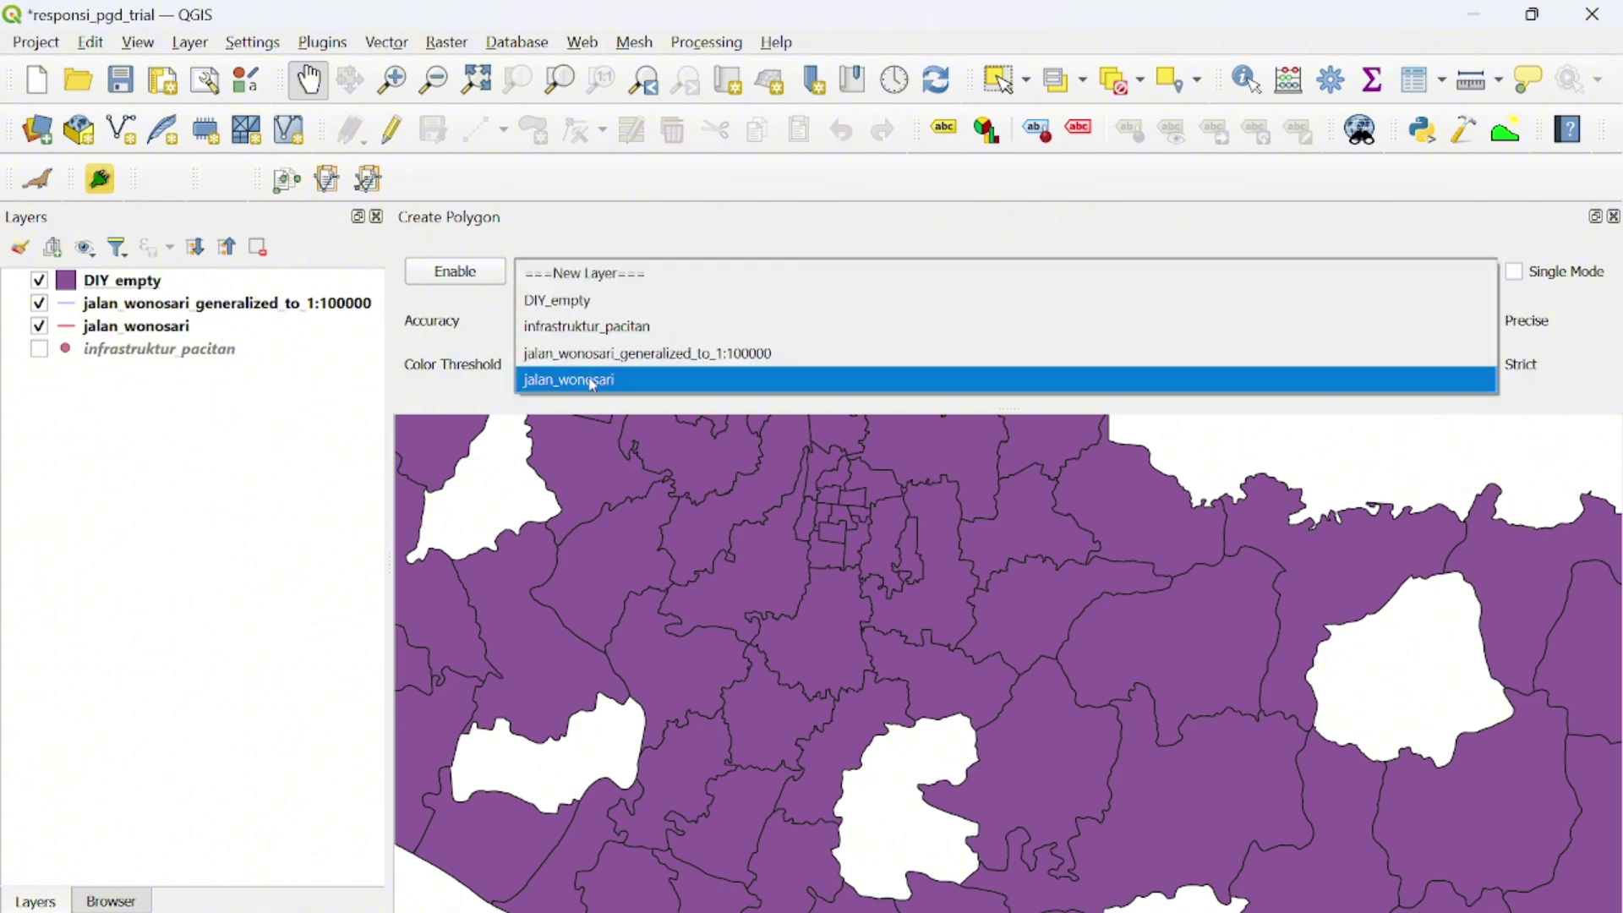
click(627, 278)
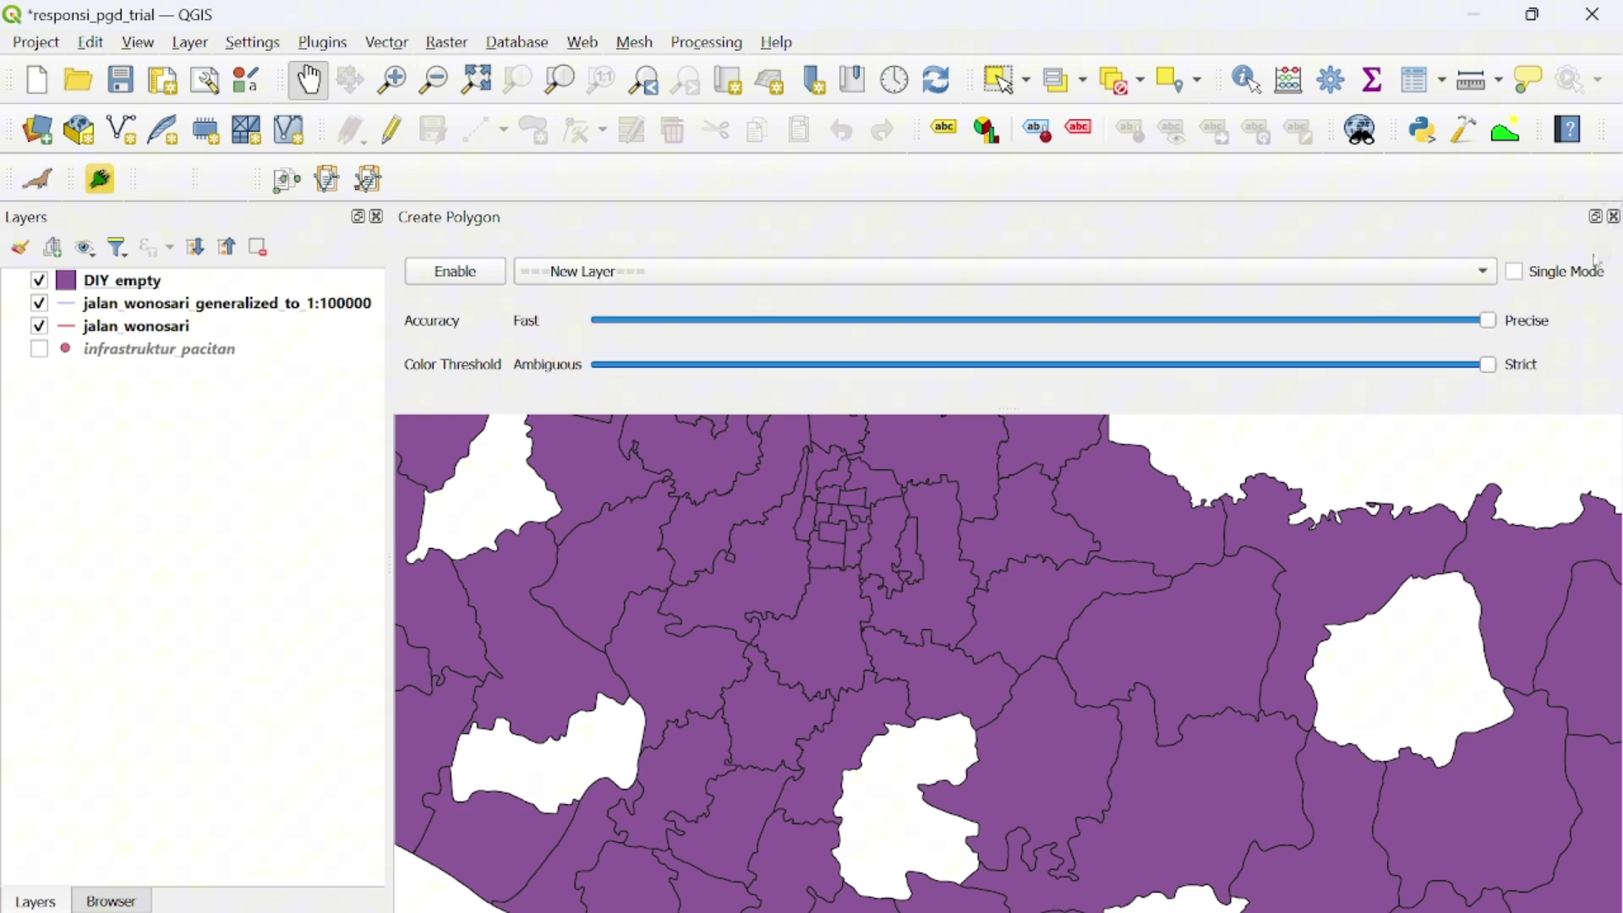
Enable Create Polygon and fill the upper-left white gap in DIY_empty with a polygon on a new layer.
scroll(743, 507, up, 3)
scroll(848, 533, up, 1)
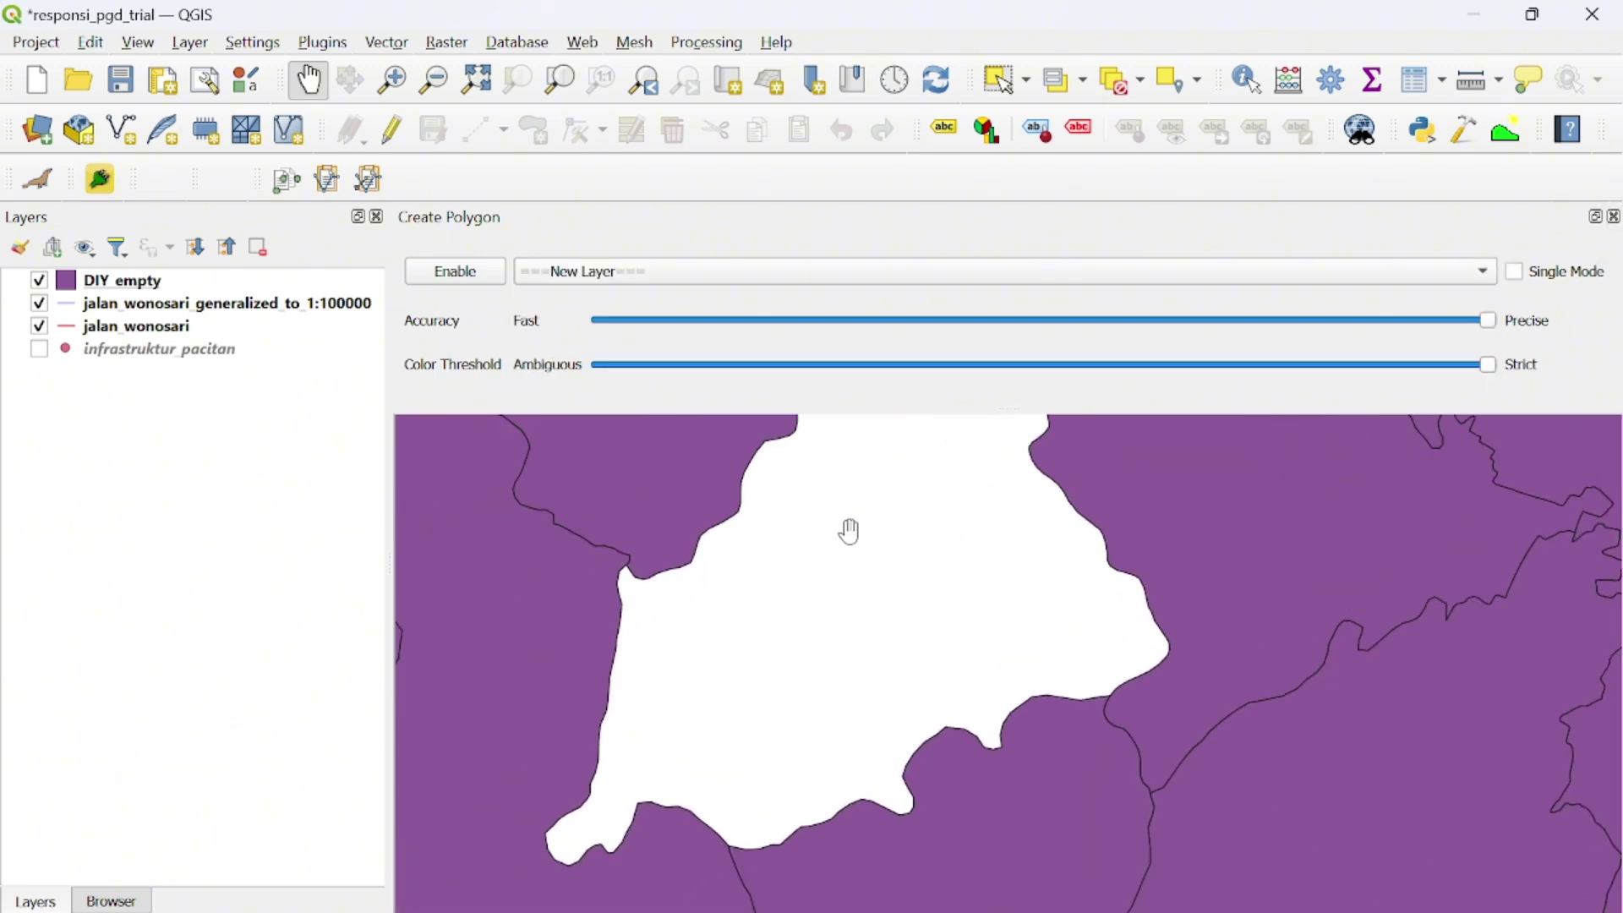
drag(849, 623, 855, 560)
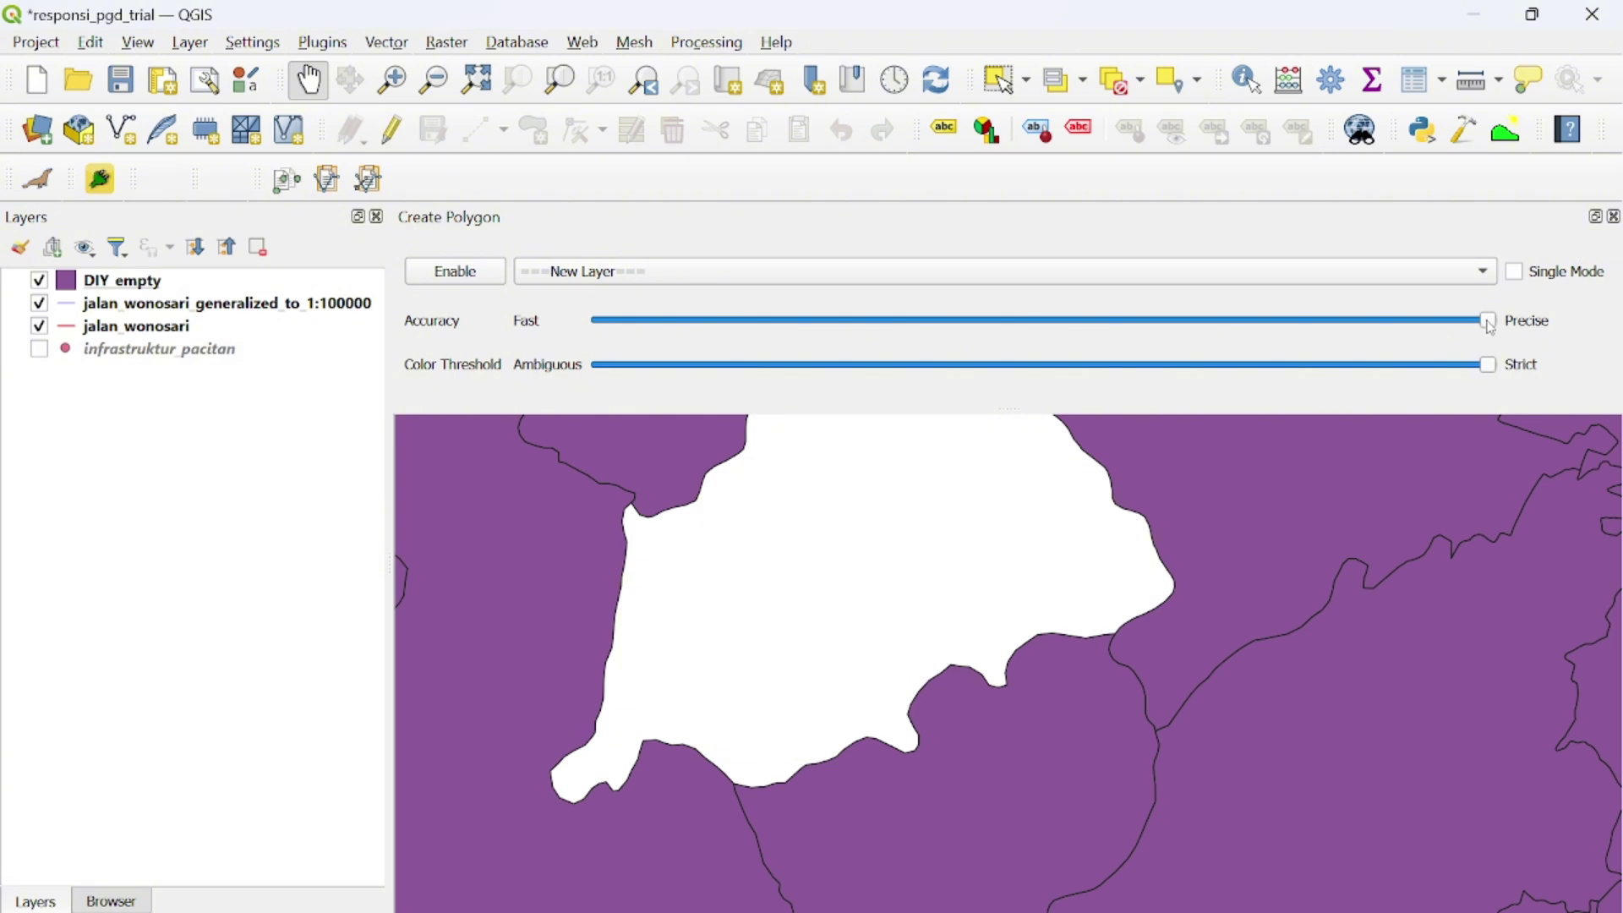
drag(1492, 327, 1572, 318)
drag(803, 498, 824, 519)
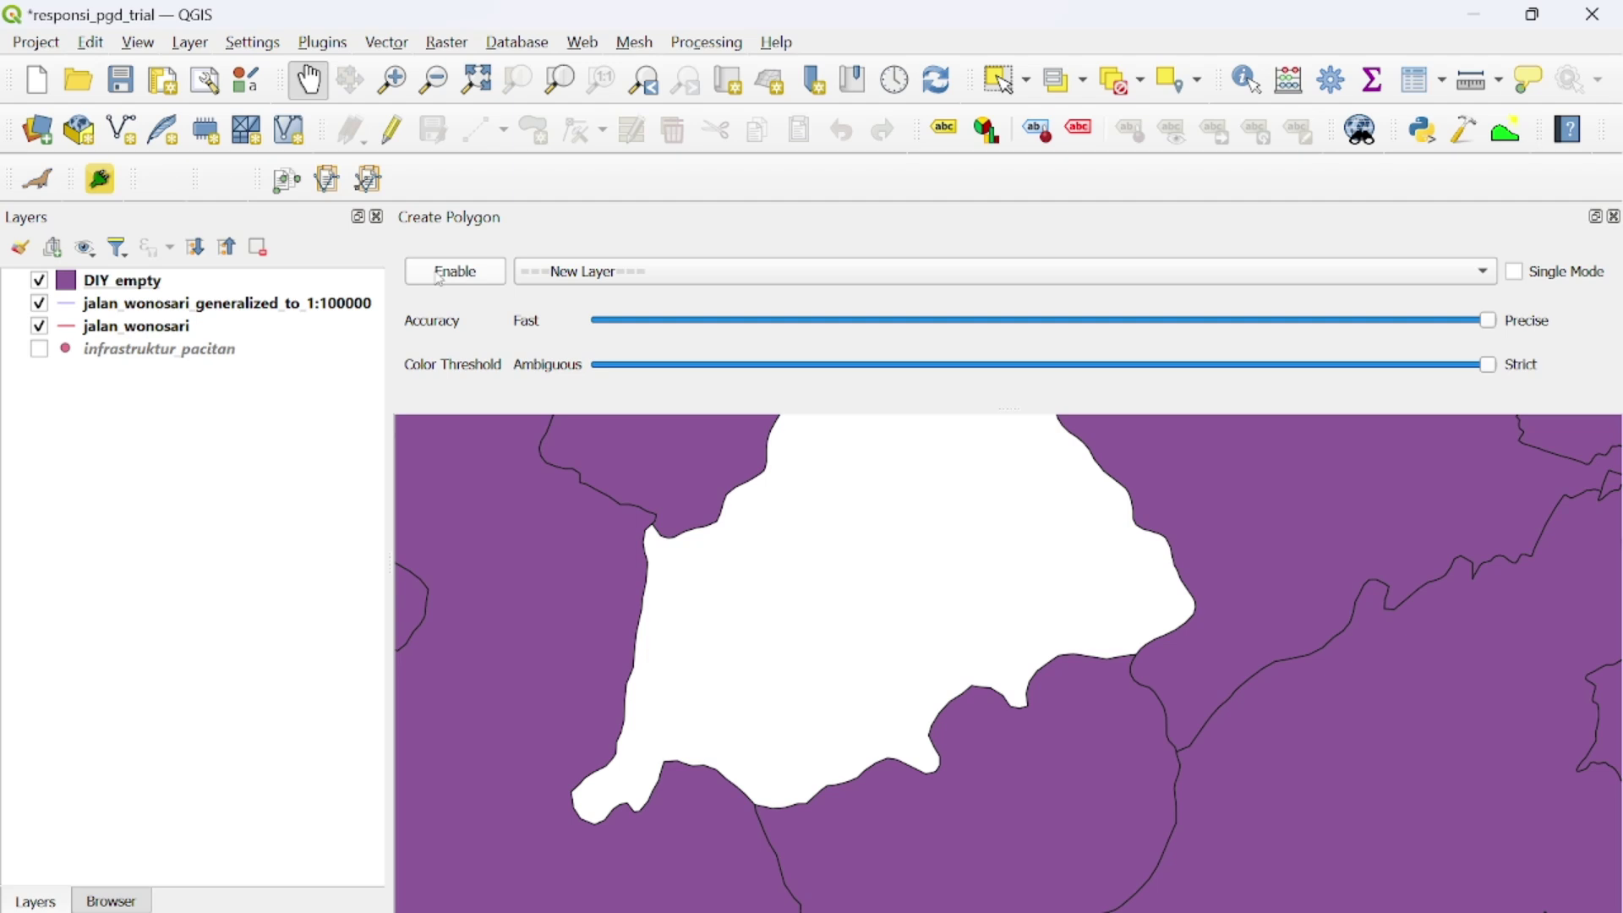
click(467, 276)
scroll(803, 486, up, 3)
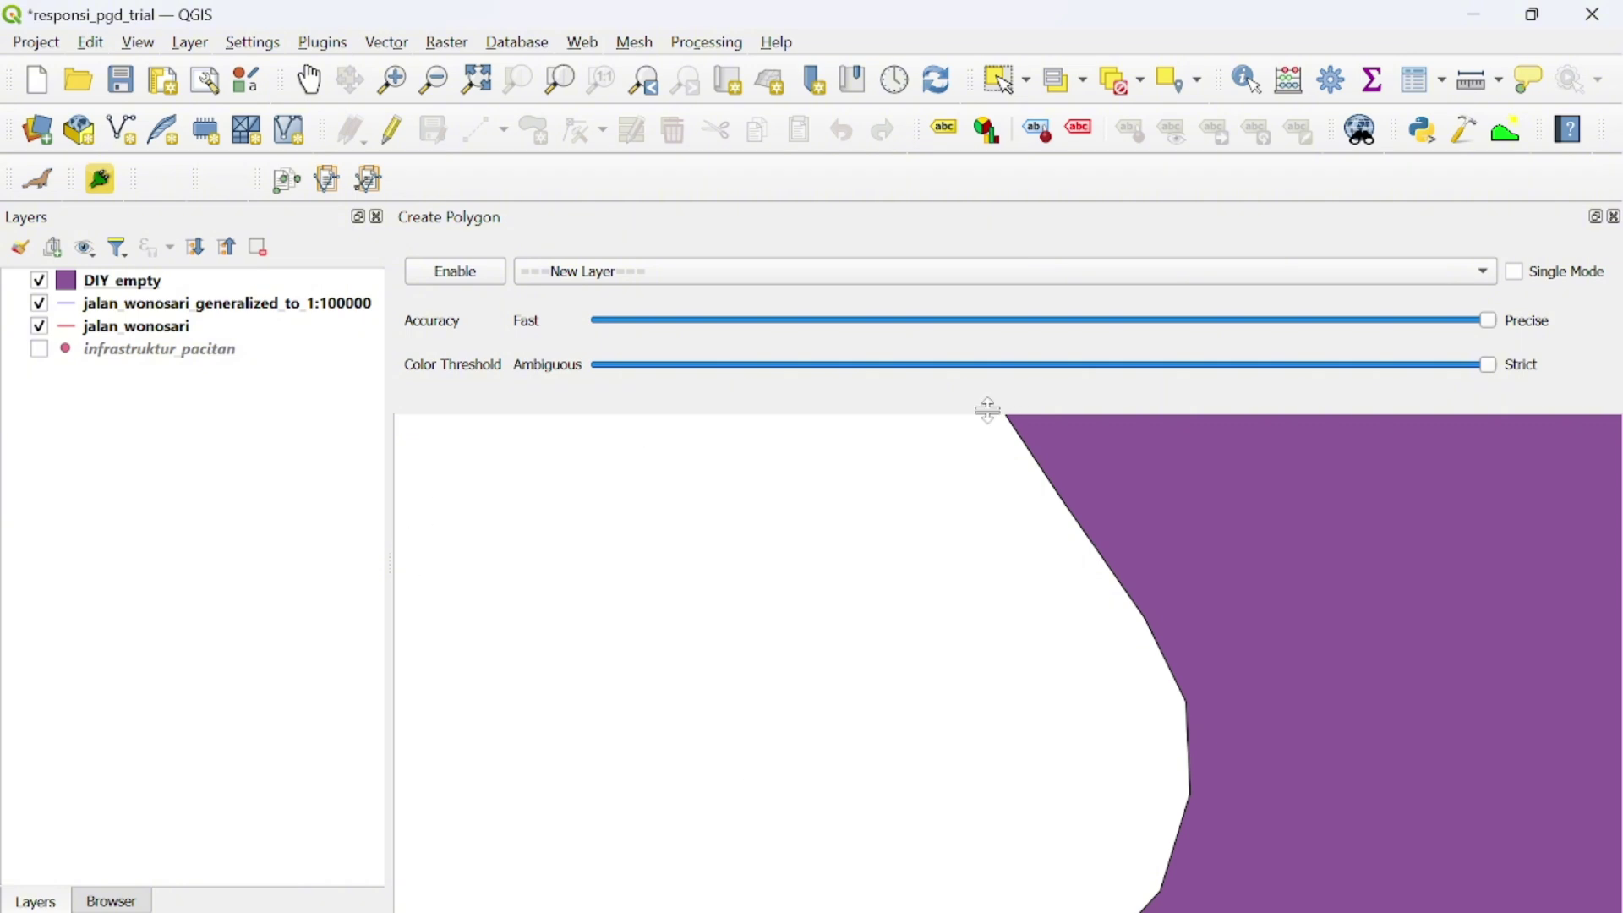
drag(422, 413, 457, 406)
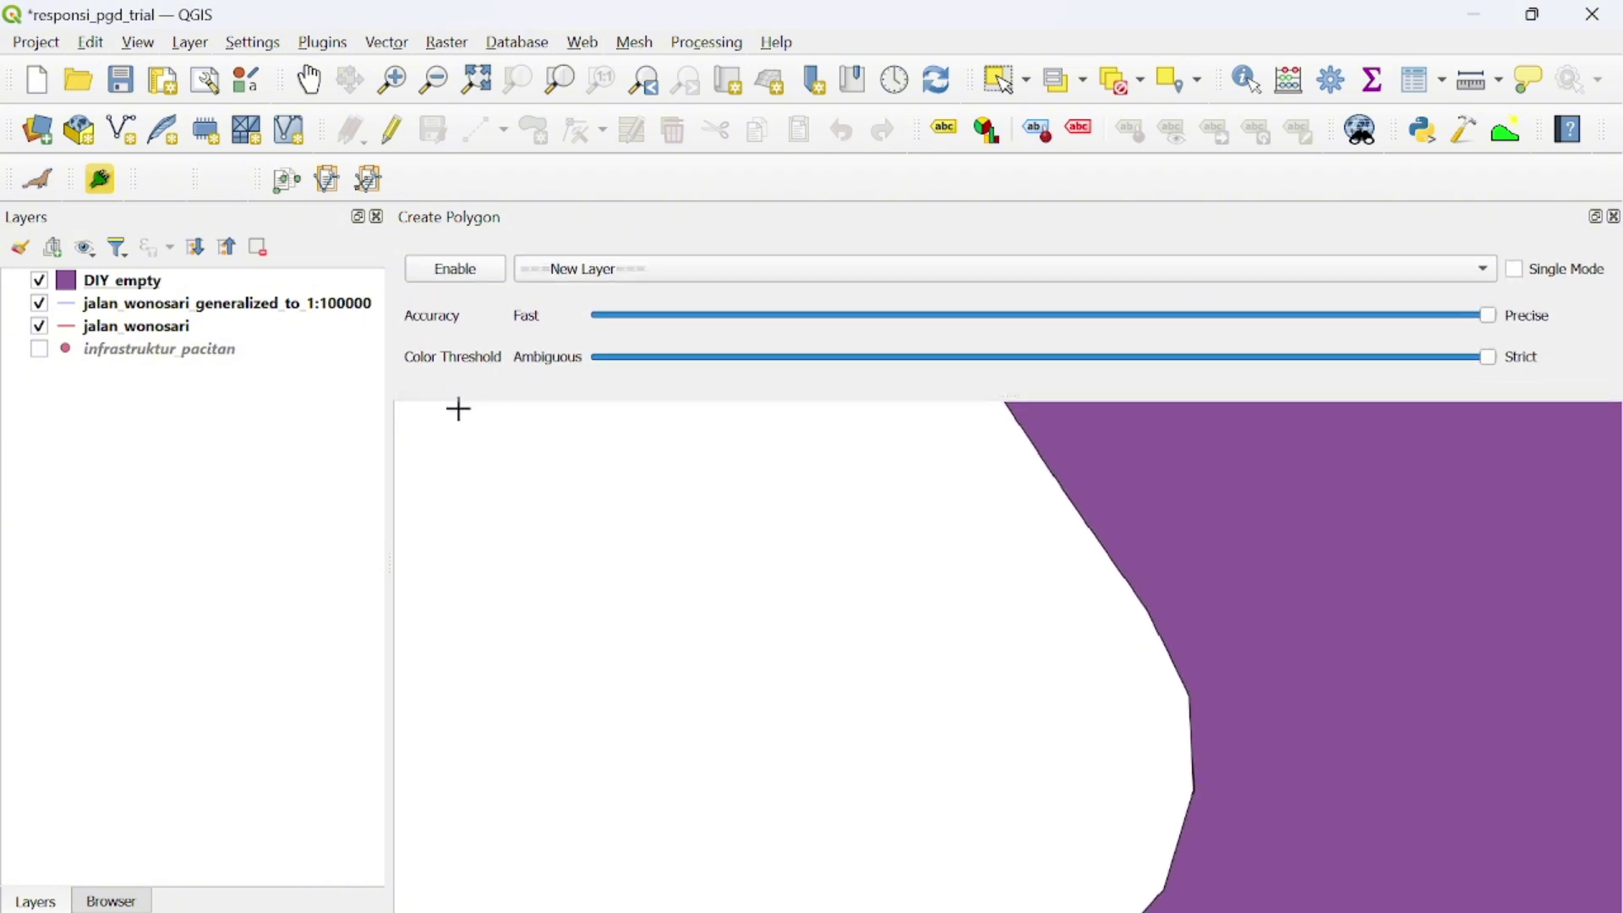
click(1041, 525)
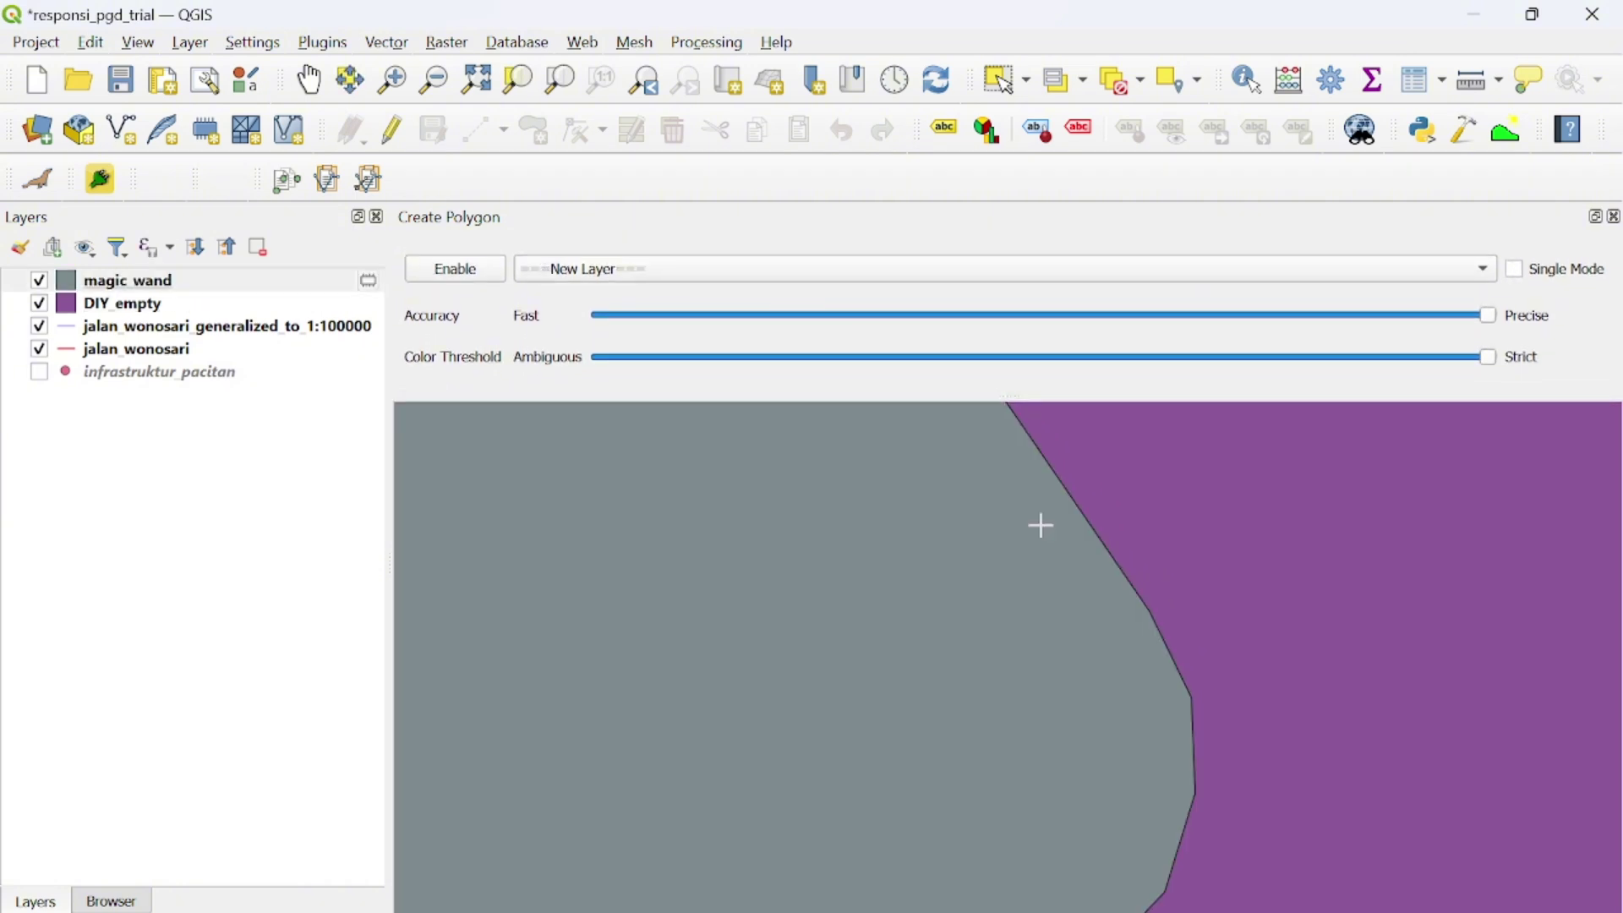
Check the new polygon's edge against DIY_empty and fill the uncovered white area below it with a polygon on another new layer.
click(1166, 590)
scroll(1179, 612, up, 3)
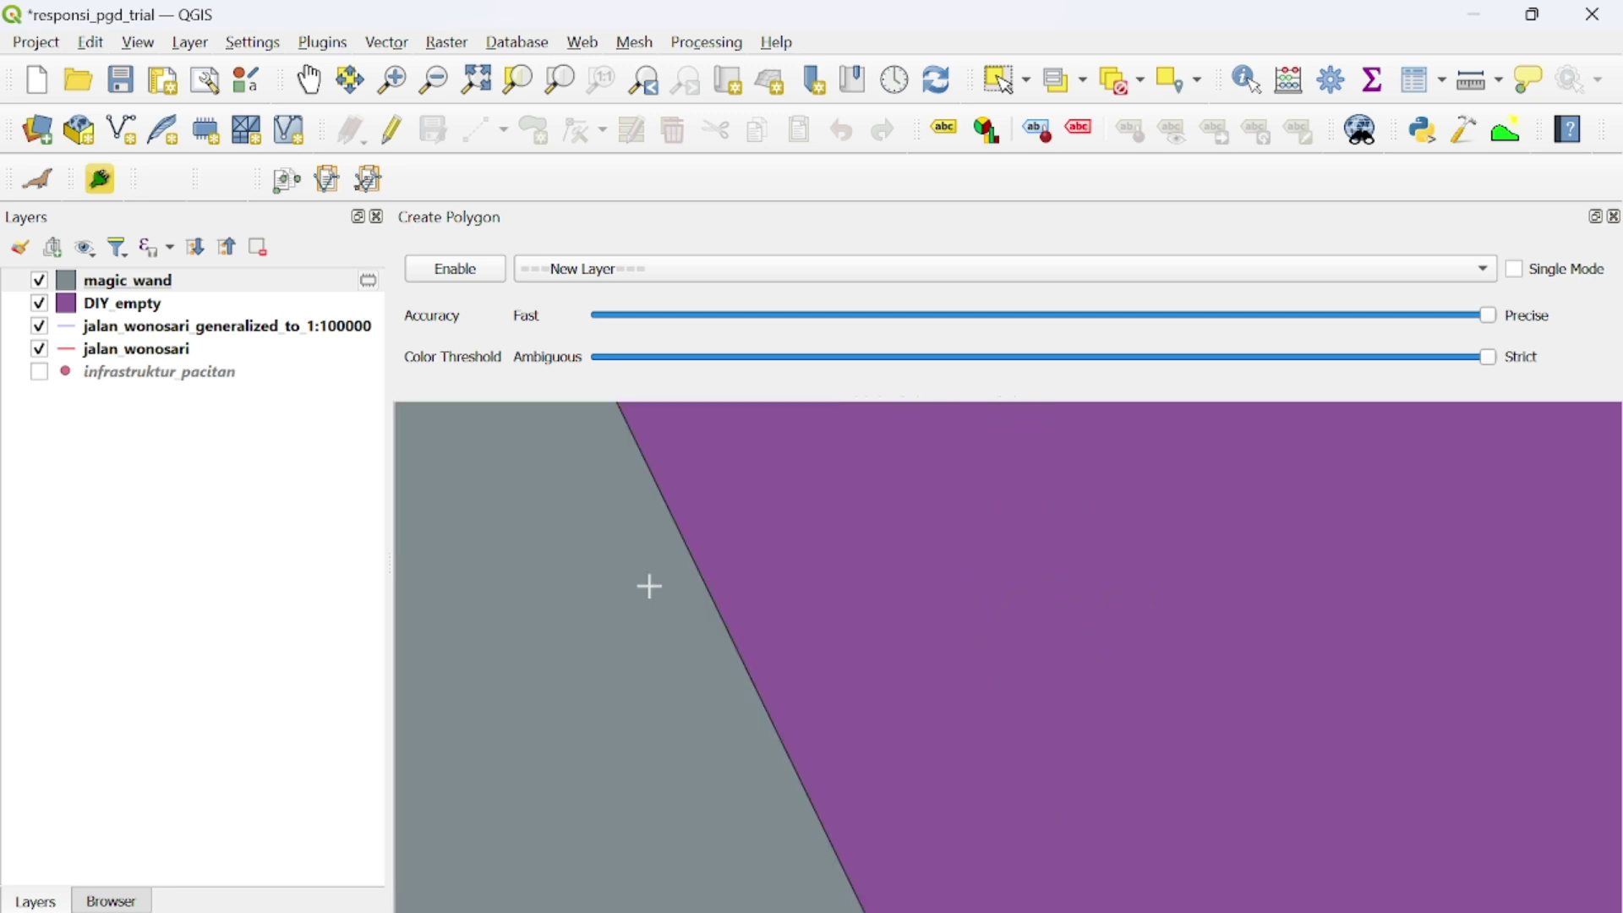
scroll(648, 583, up, 2)
scroll(760, 565, up, 2)
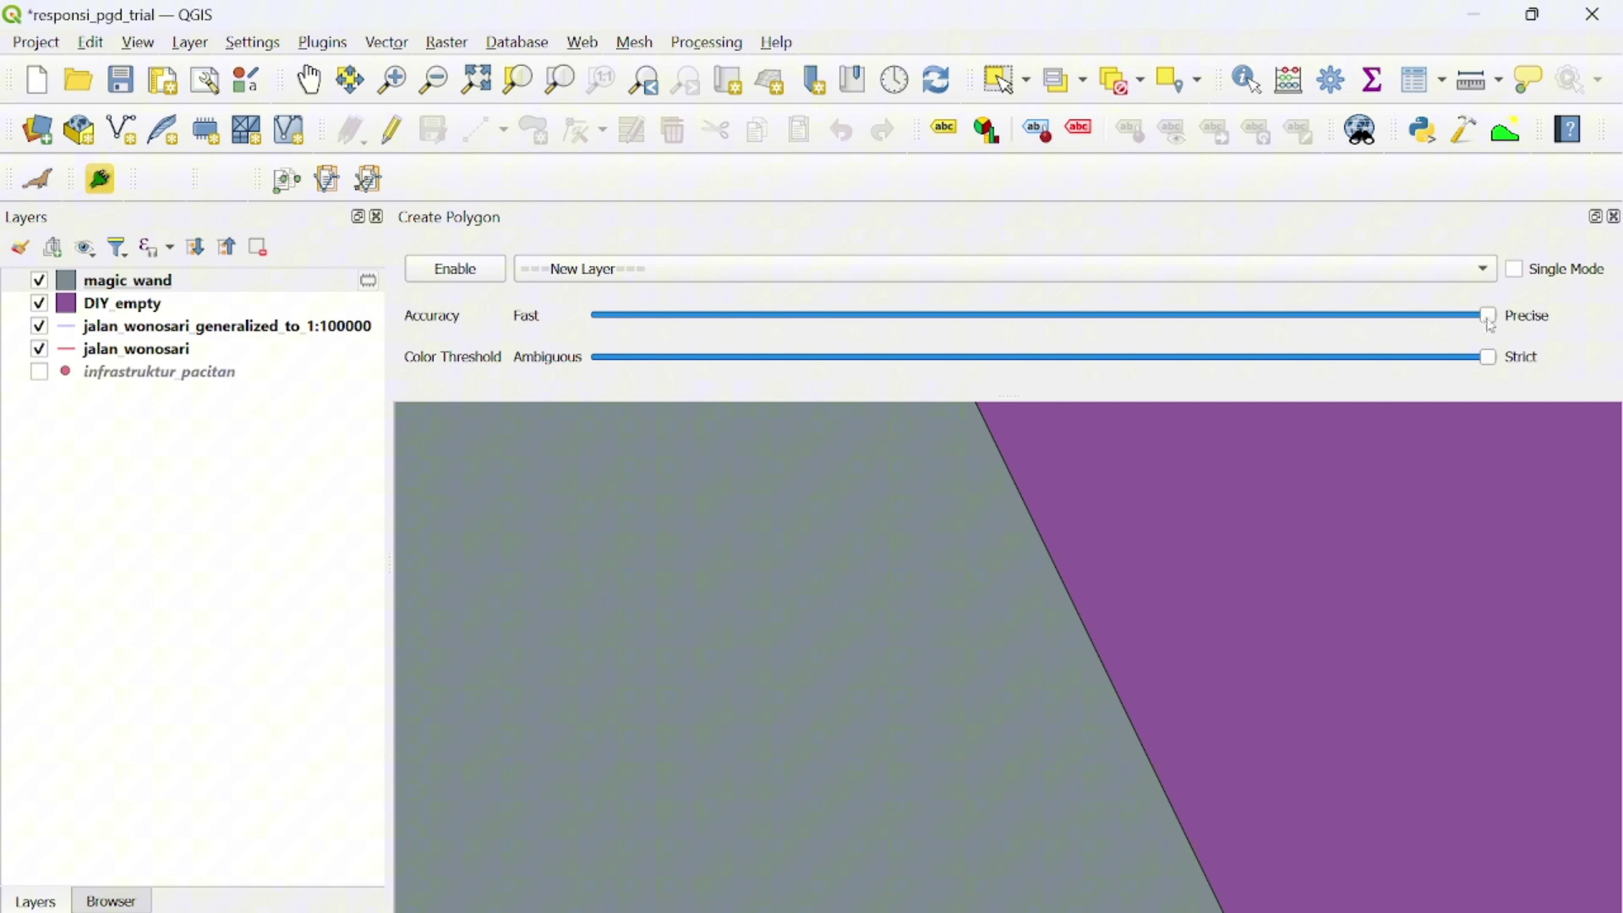
drag(1493, 325, 1568, 361)
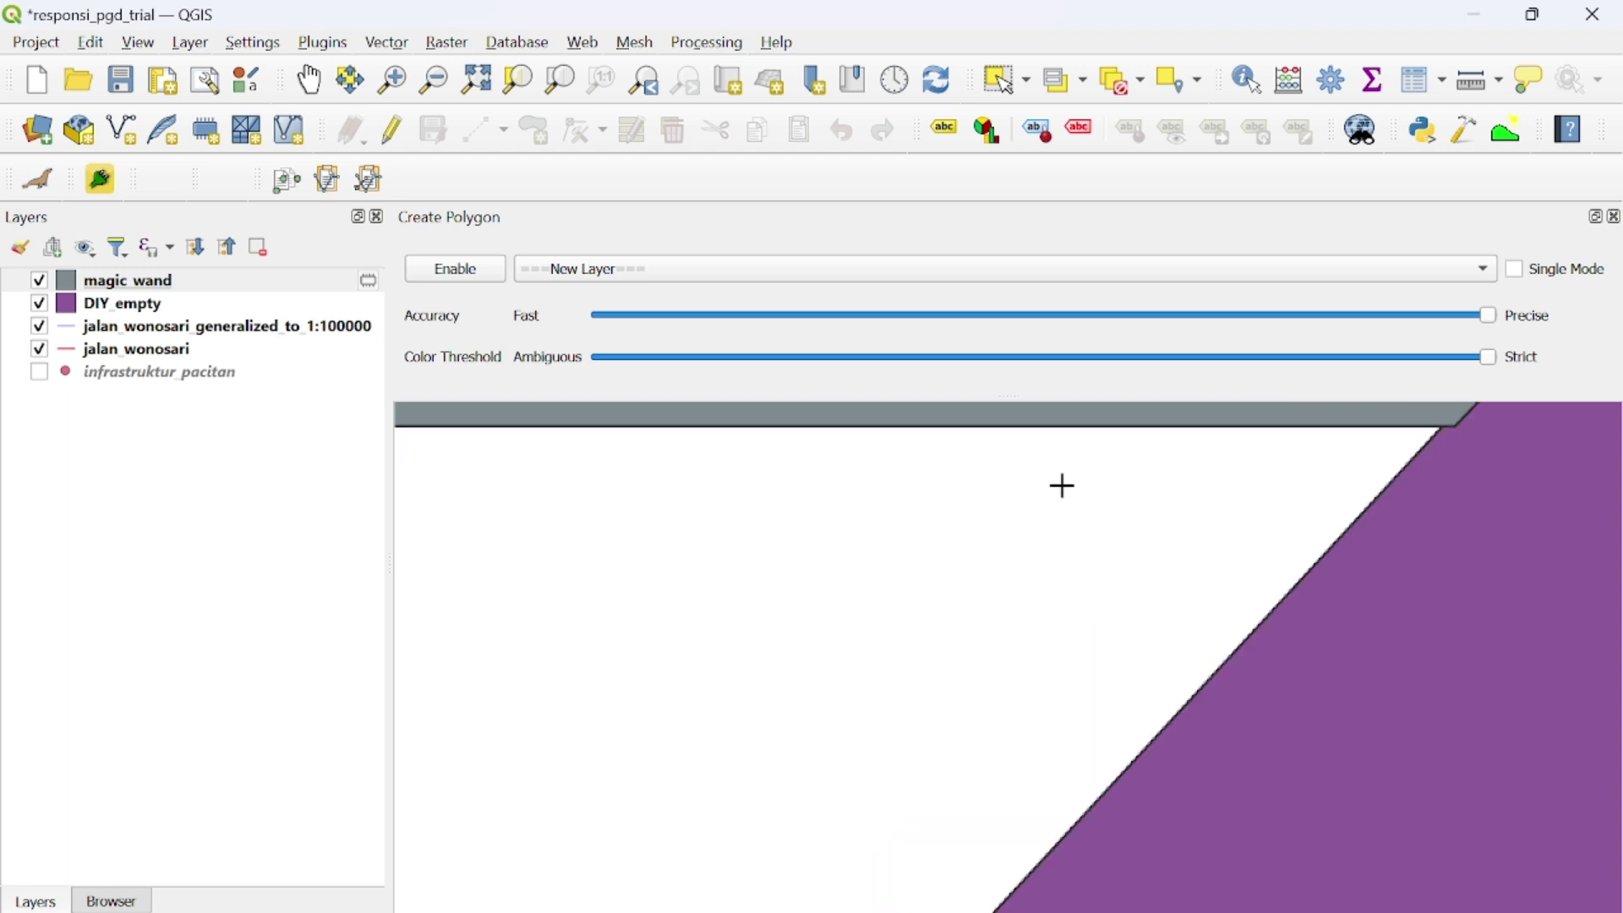
click(1124, 442)
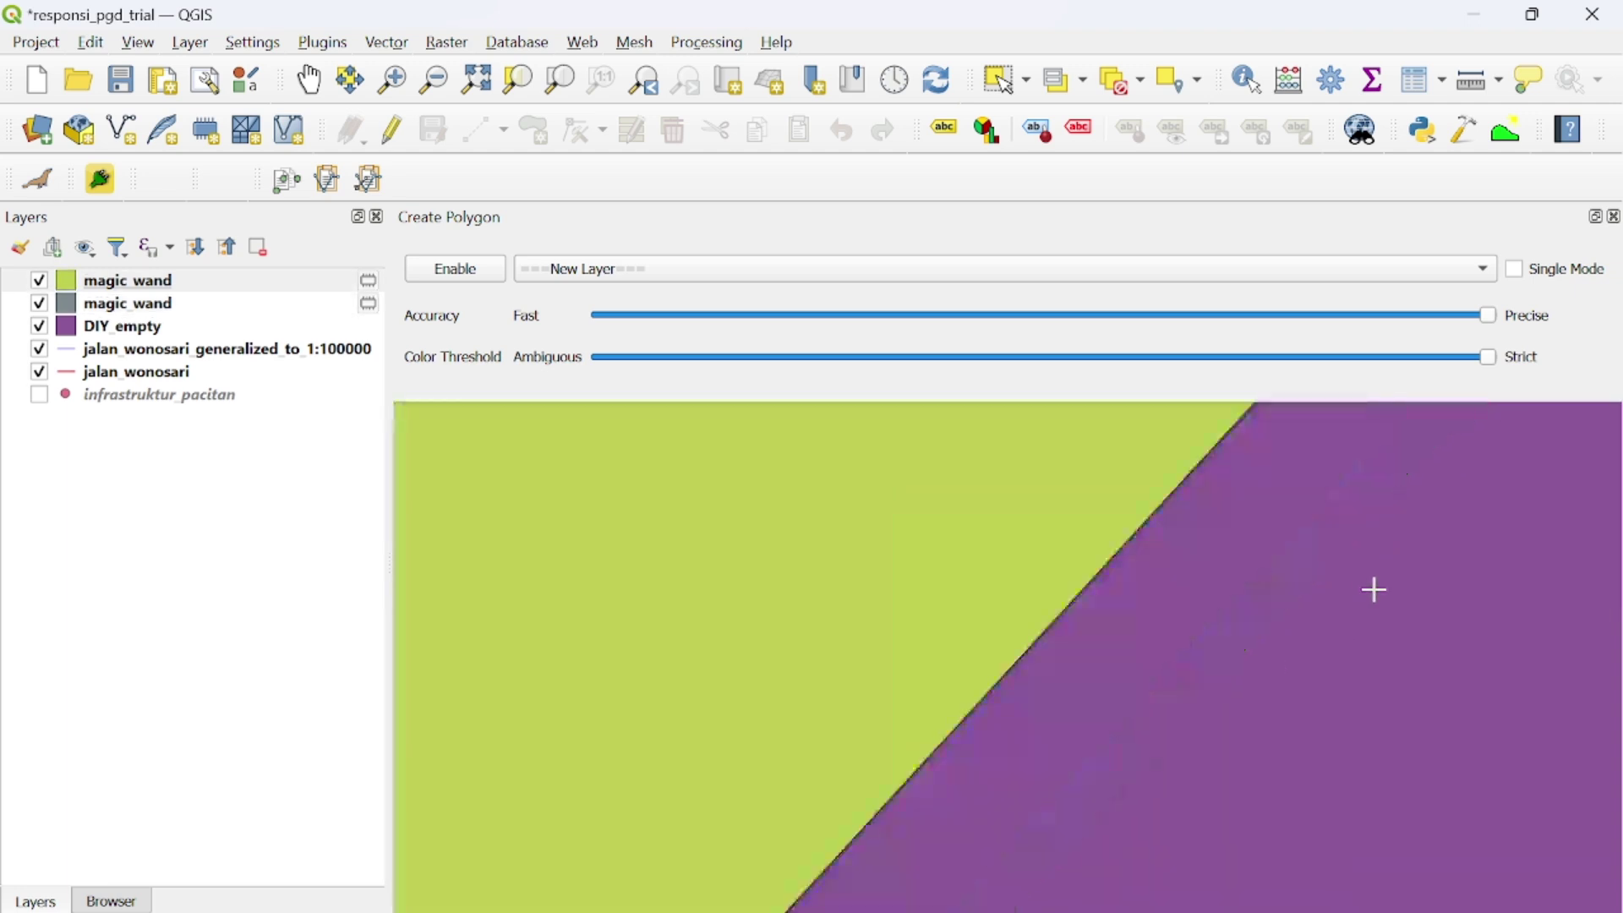
scroll(845, 511, down, 2)
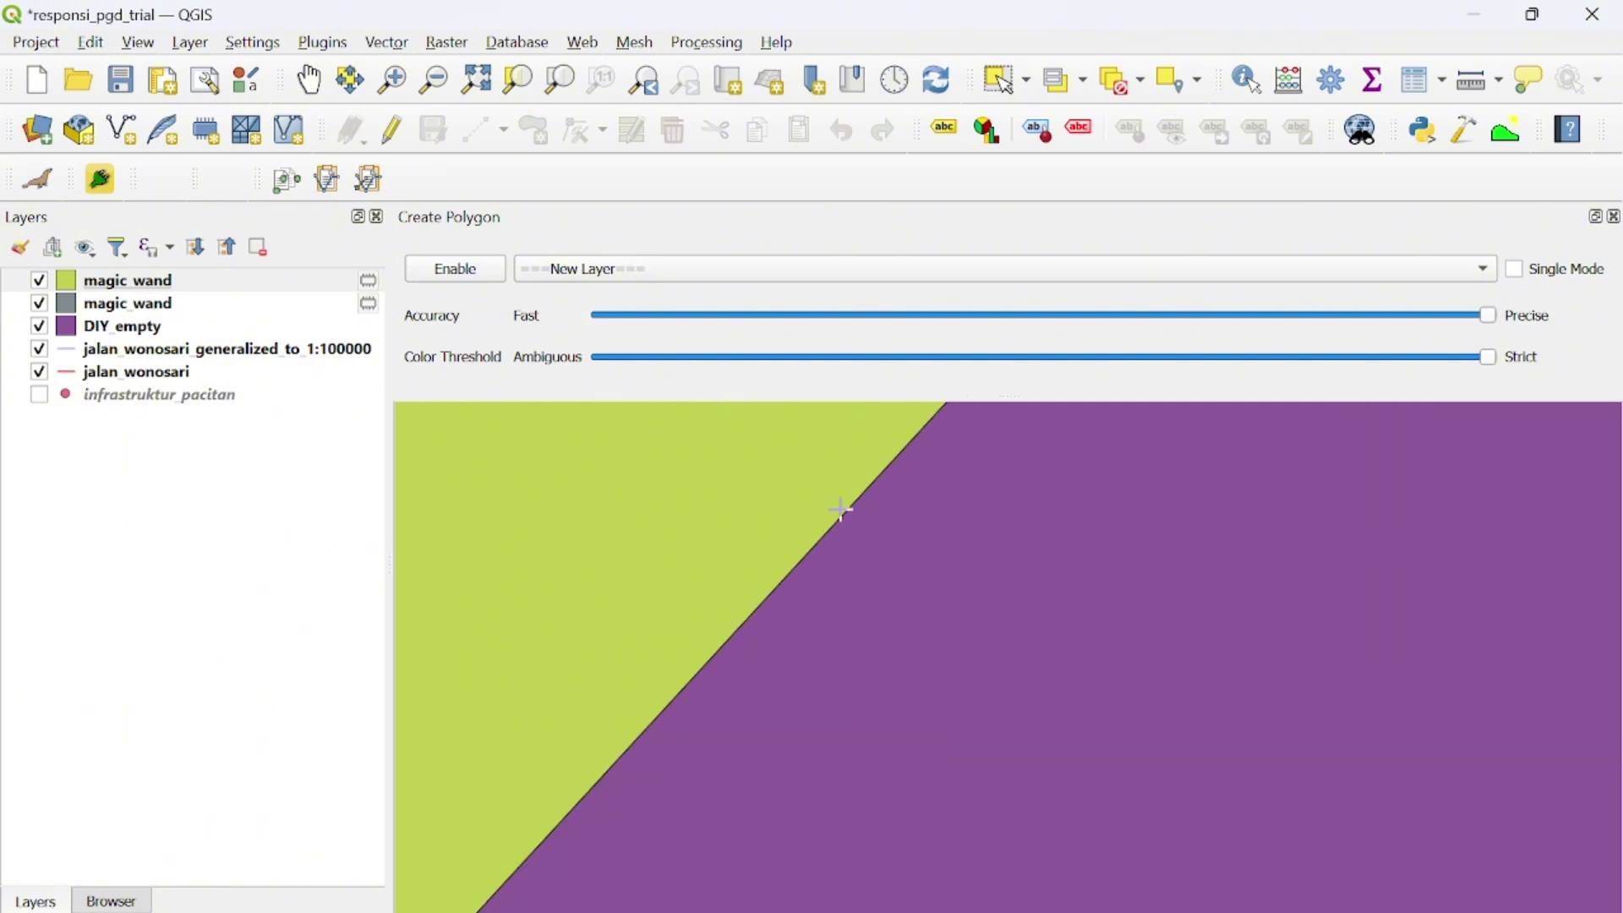
Fill the thin white gap between the two magic_wand polygons with a Create Polygon shape on another new layer.
scroll(746, 432, up, 2)
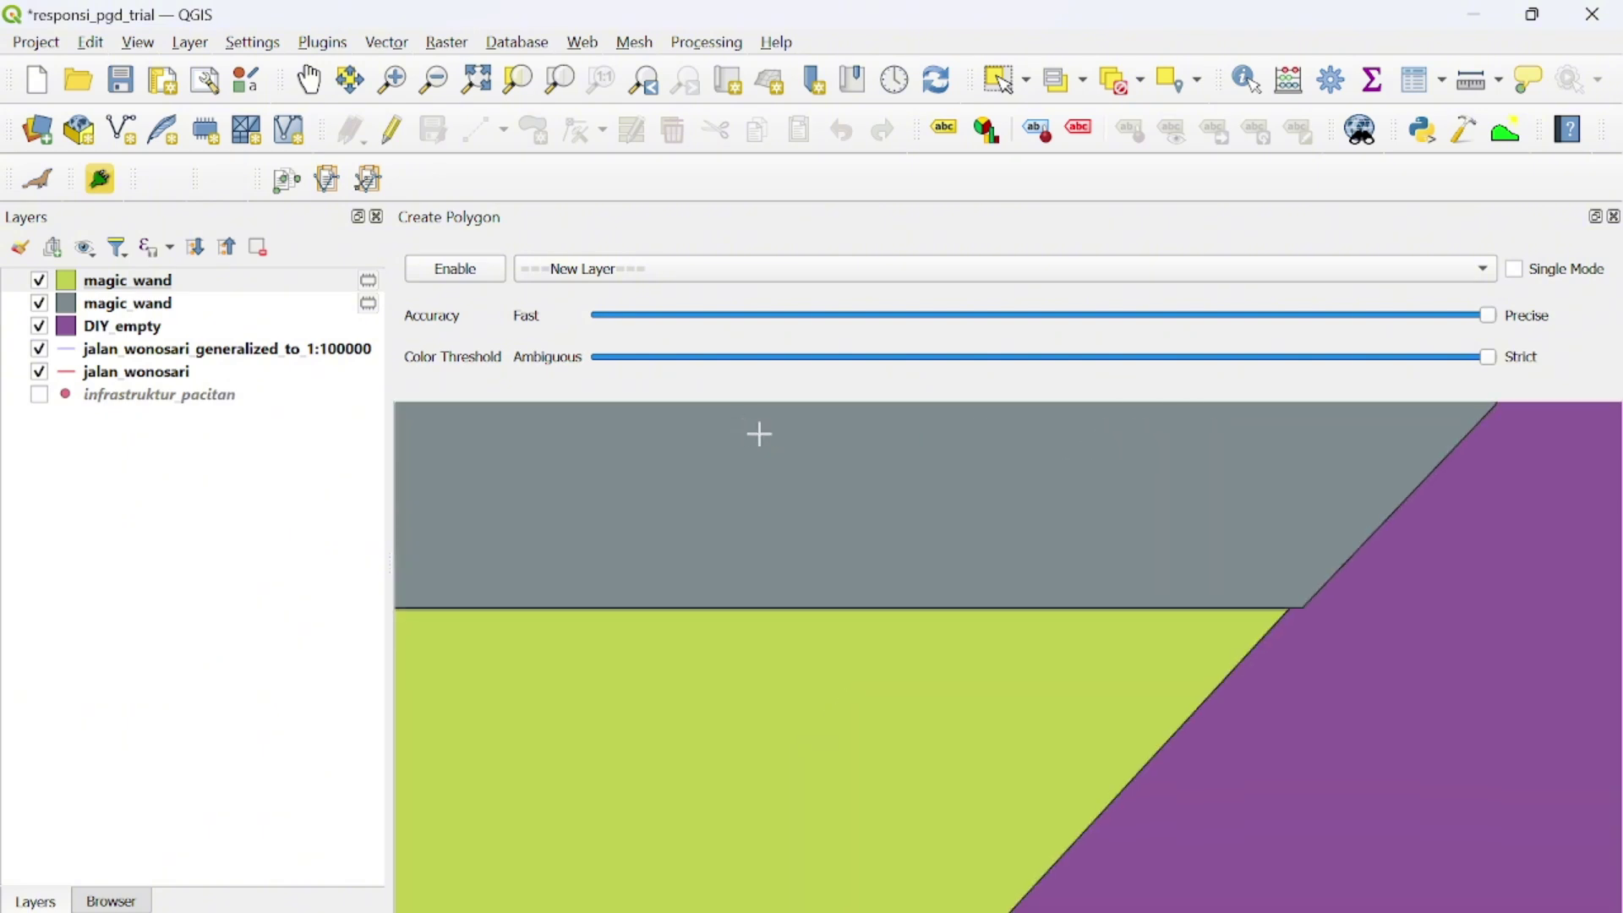
scroll(1279, 584, up, 3)
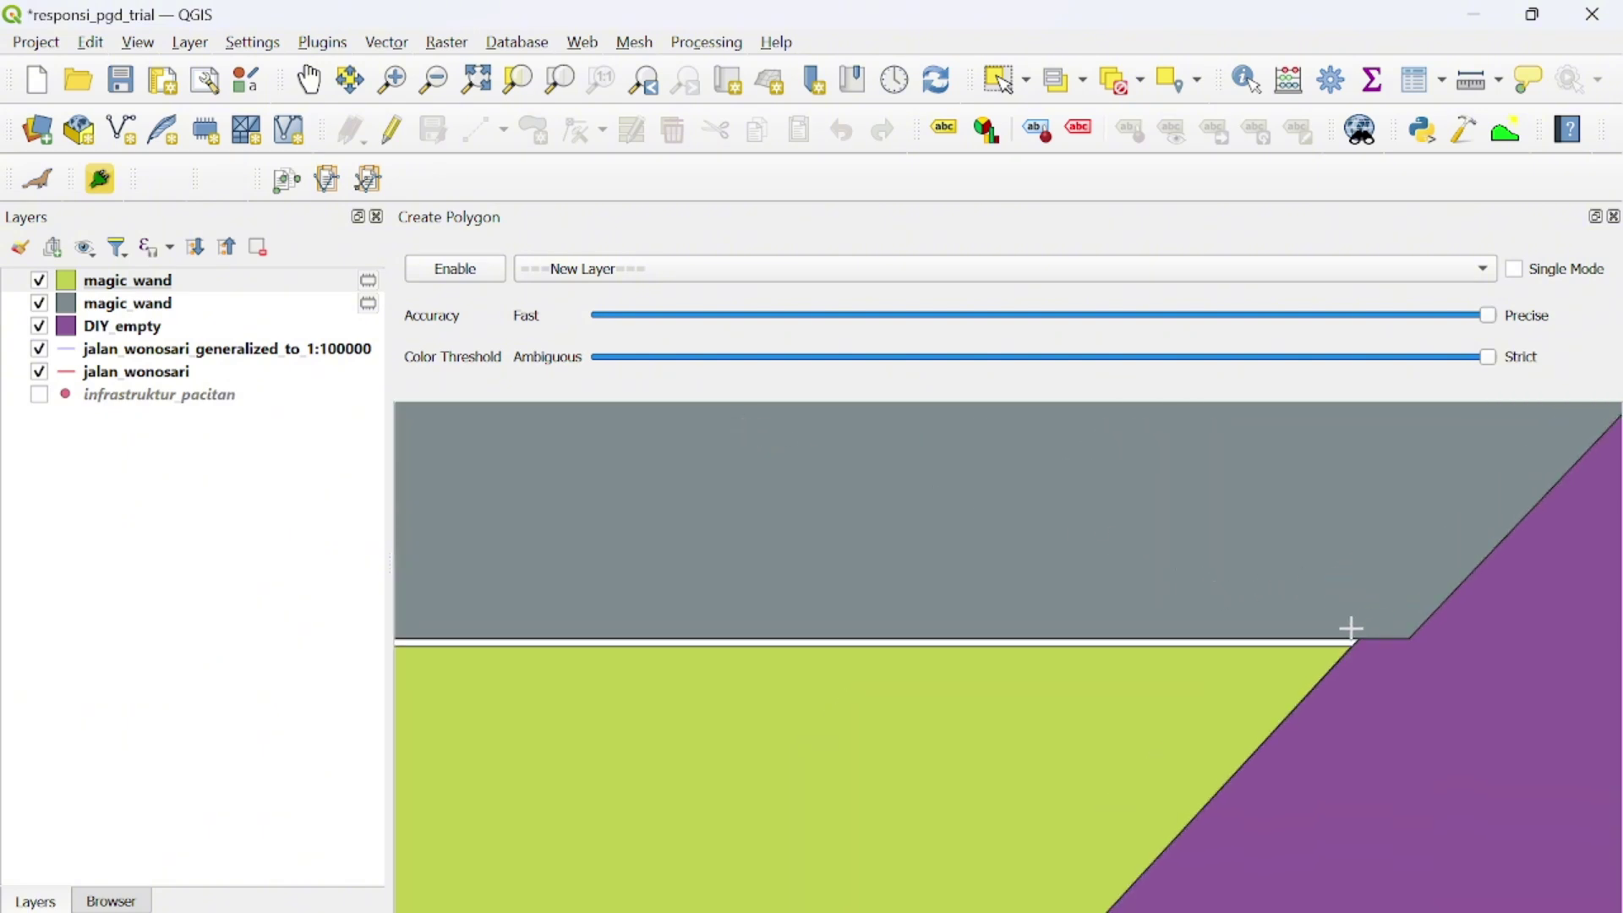
scroll(929, 655, up, 1)
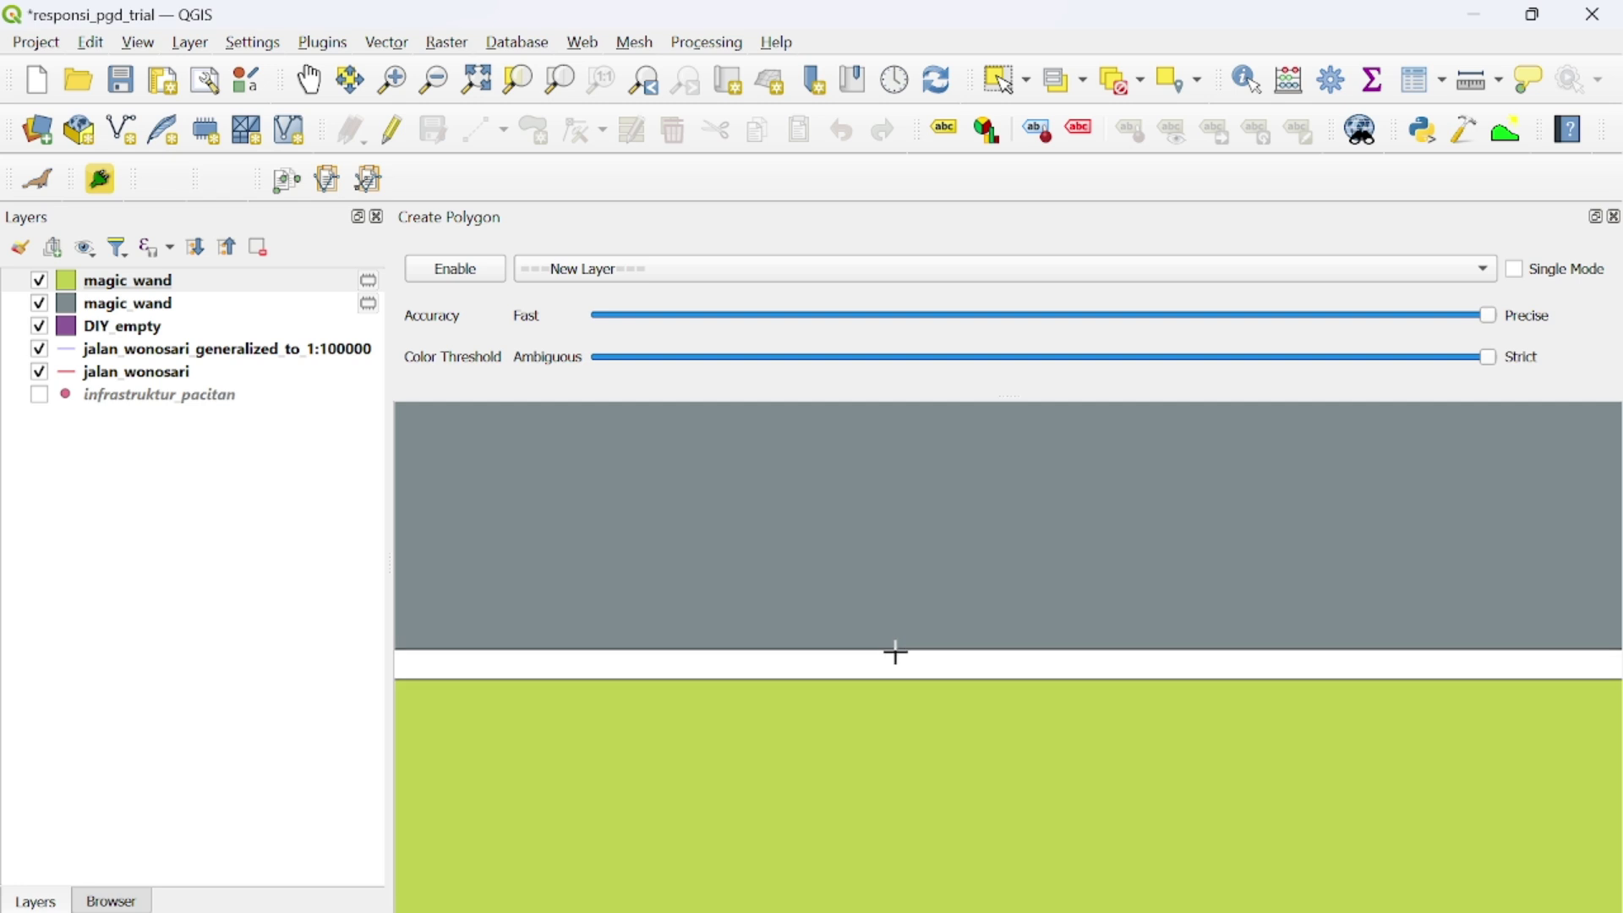
scroll(929, 668, up, 1)
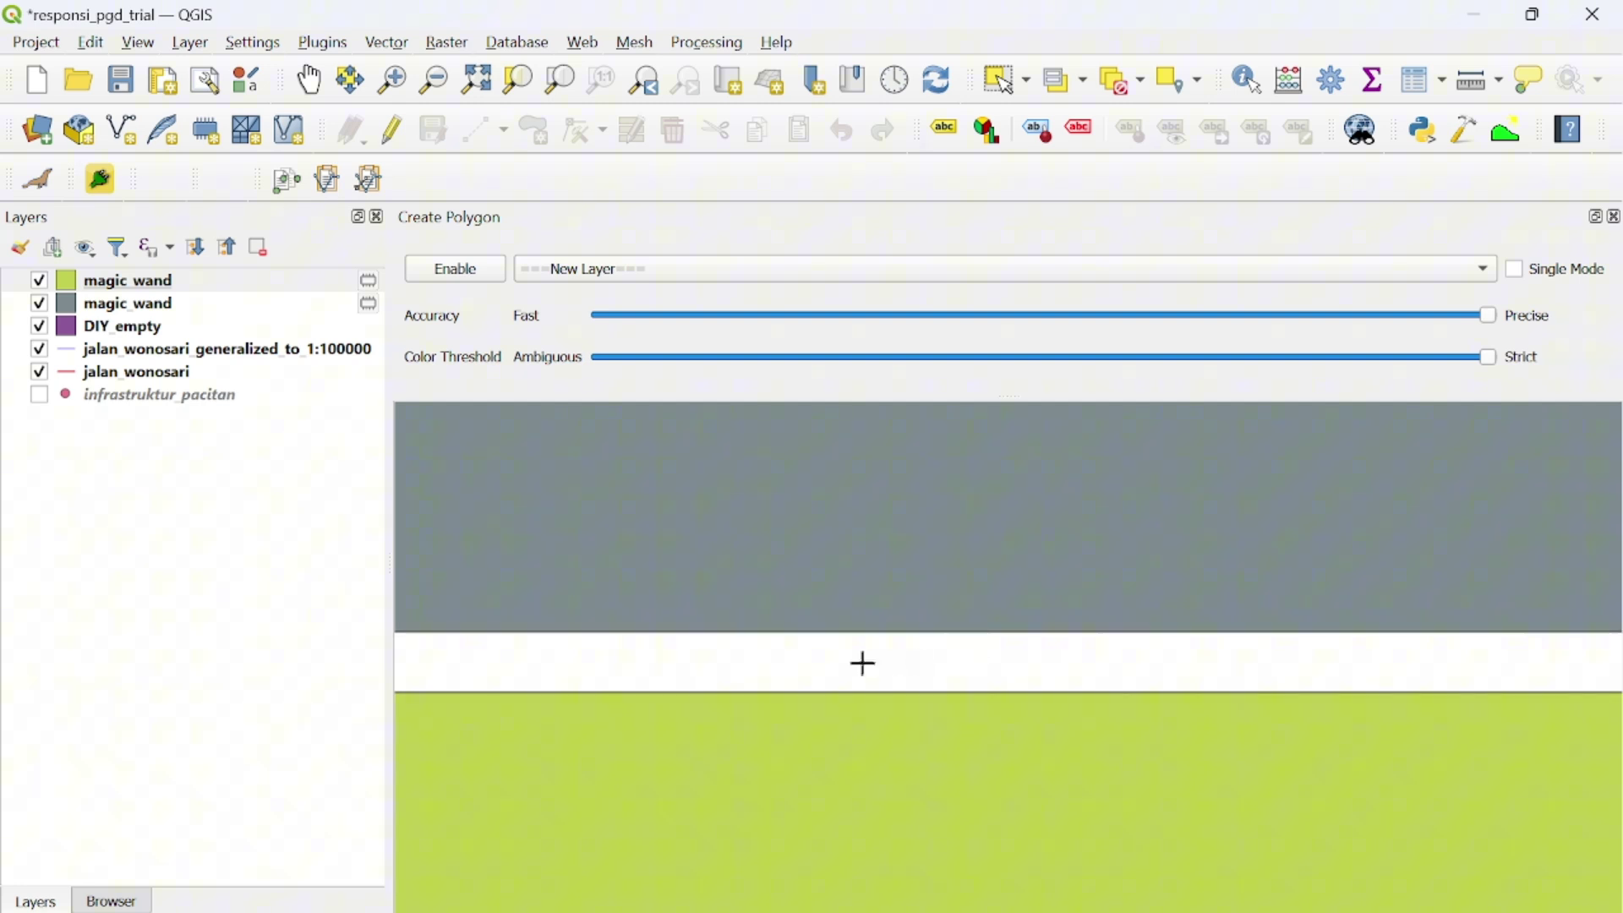
scroll(764, 667, up, 1)
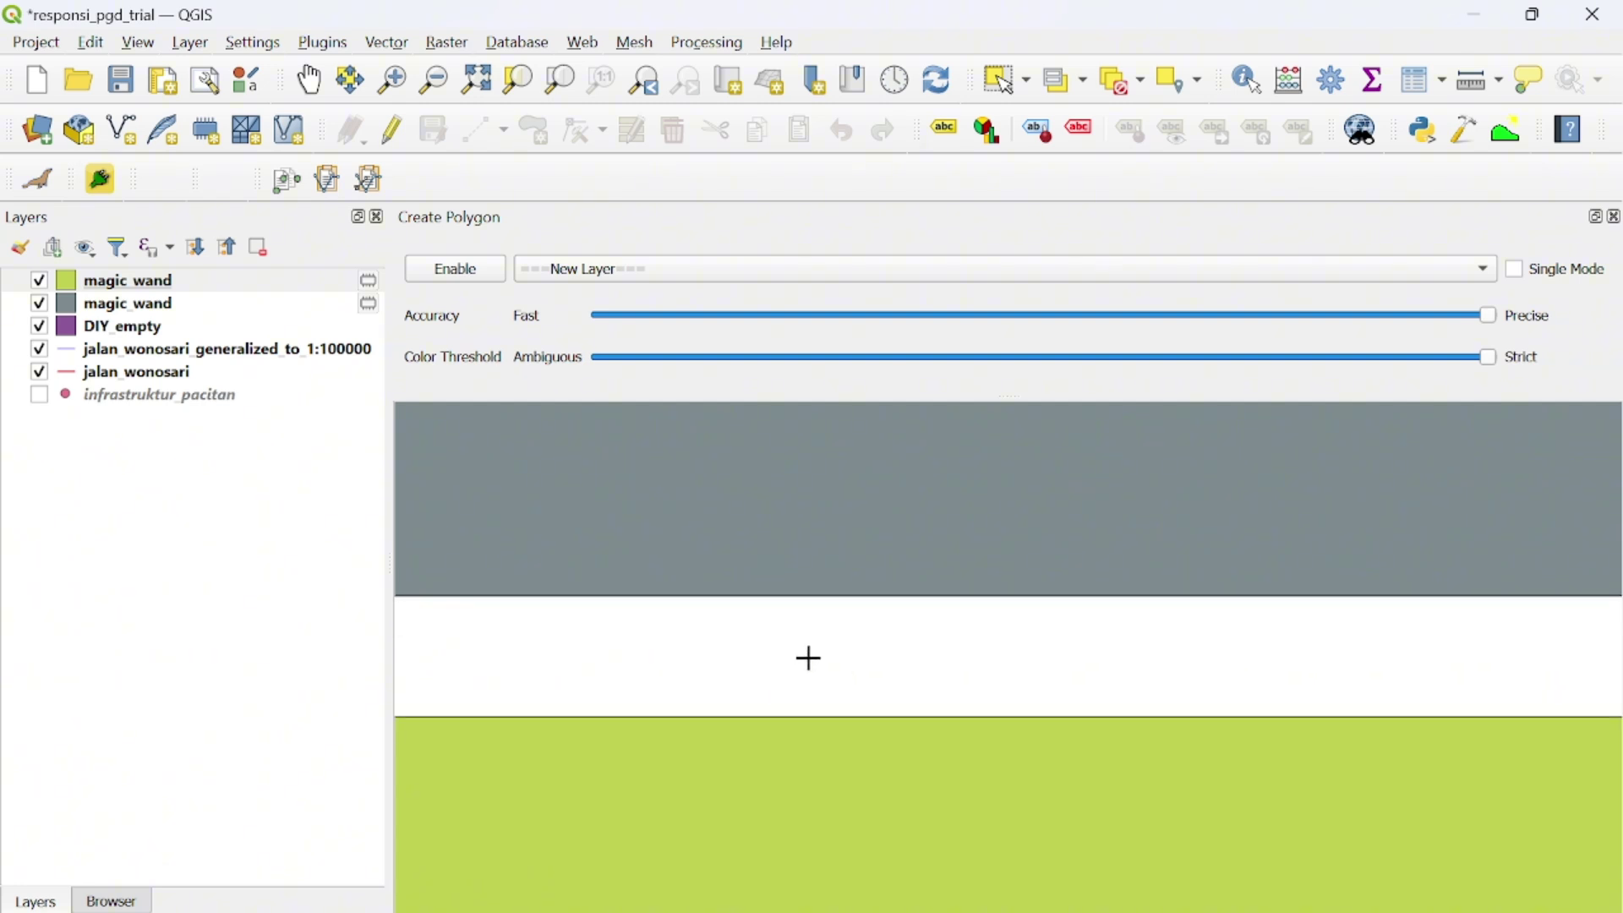
click(808, 656)
Remove the three magic_wand layers from the project.
click(126, 279)
shift+click(127, 326)
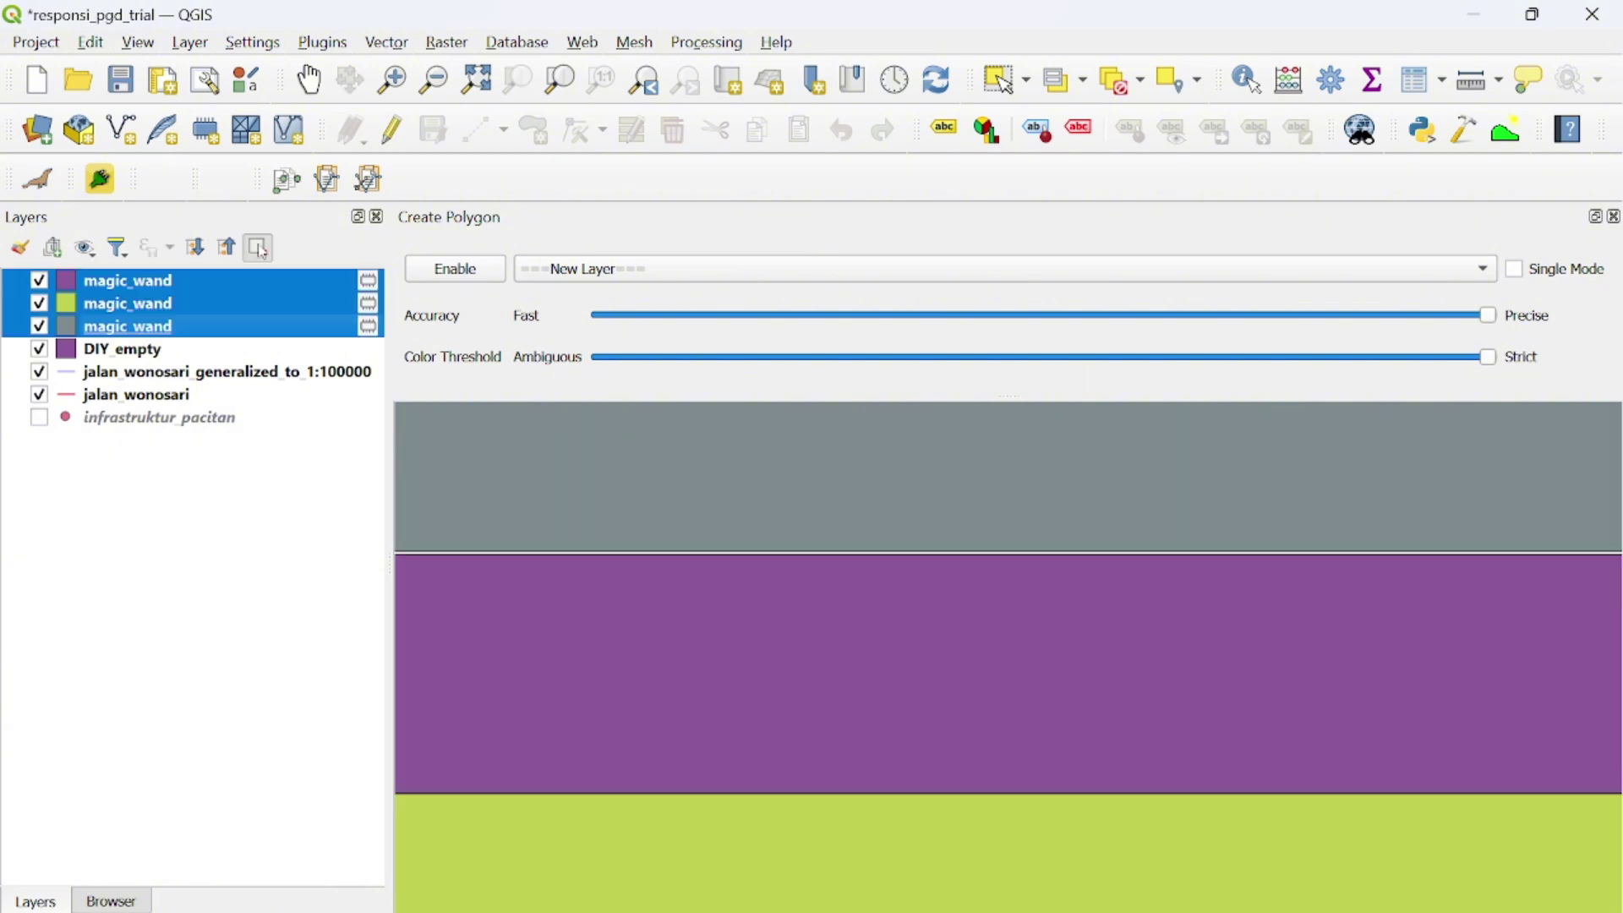
click(260, 247)
click(784, 527)
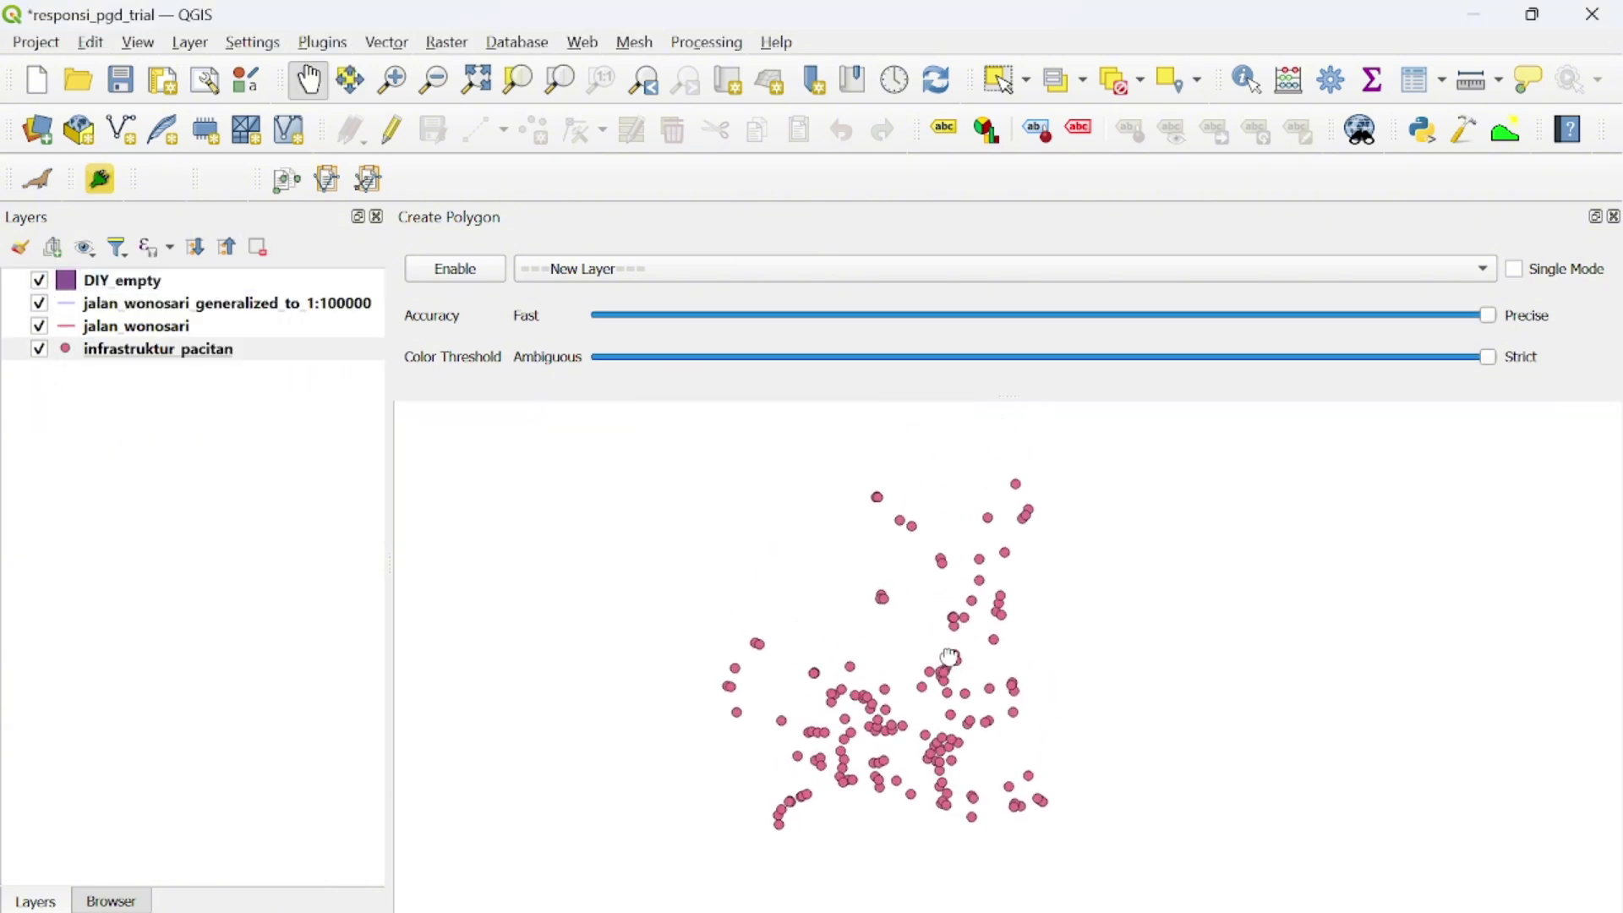
Review the description of LineMakerFromPoint among the installed plugins and close the plugin manager.
click(331, 41)
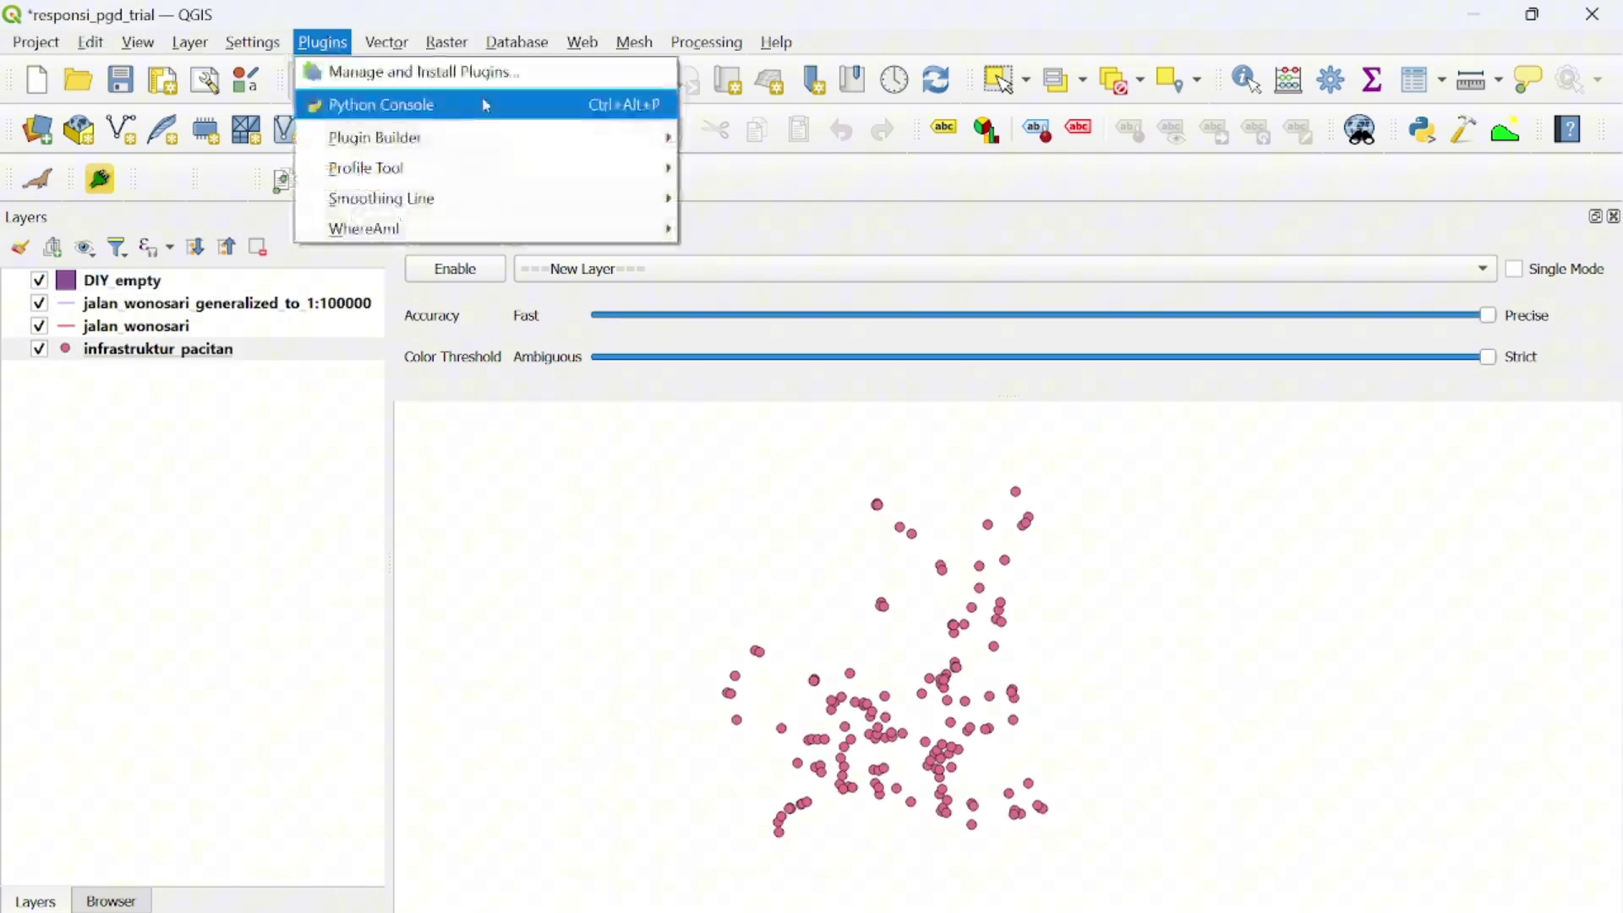
click(397, 69)
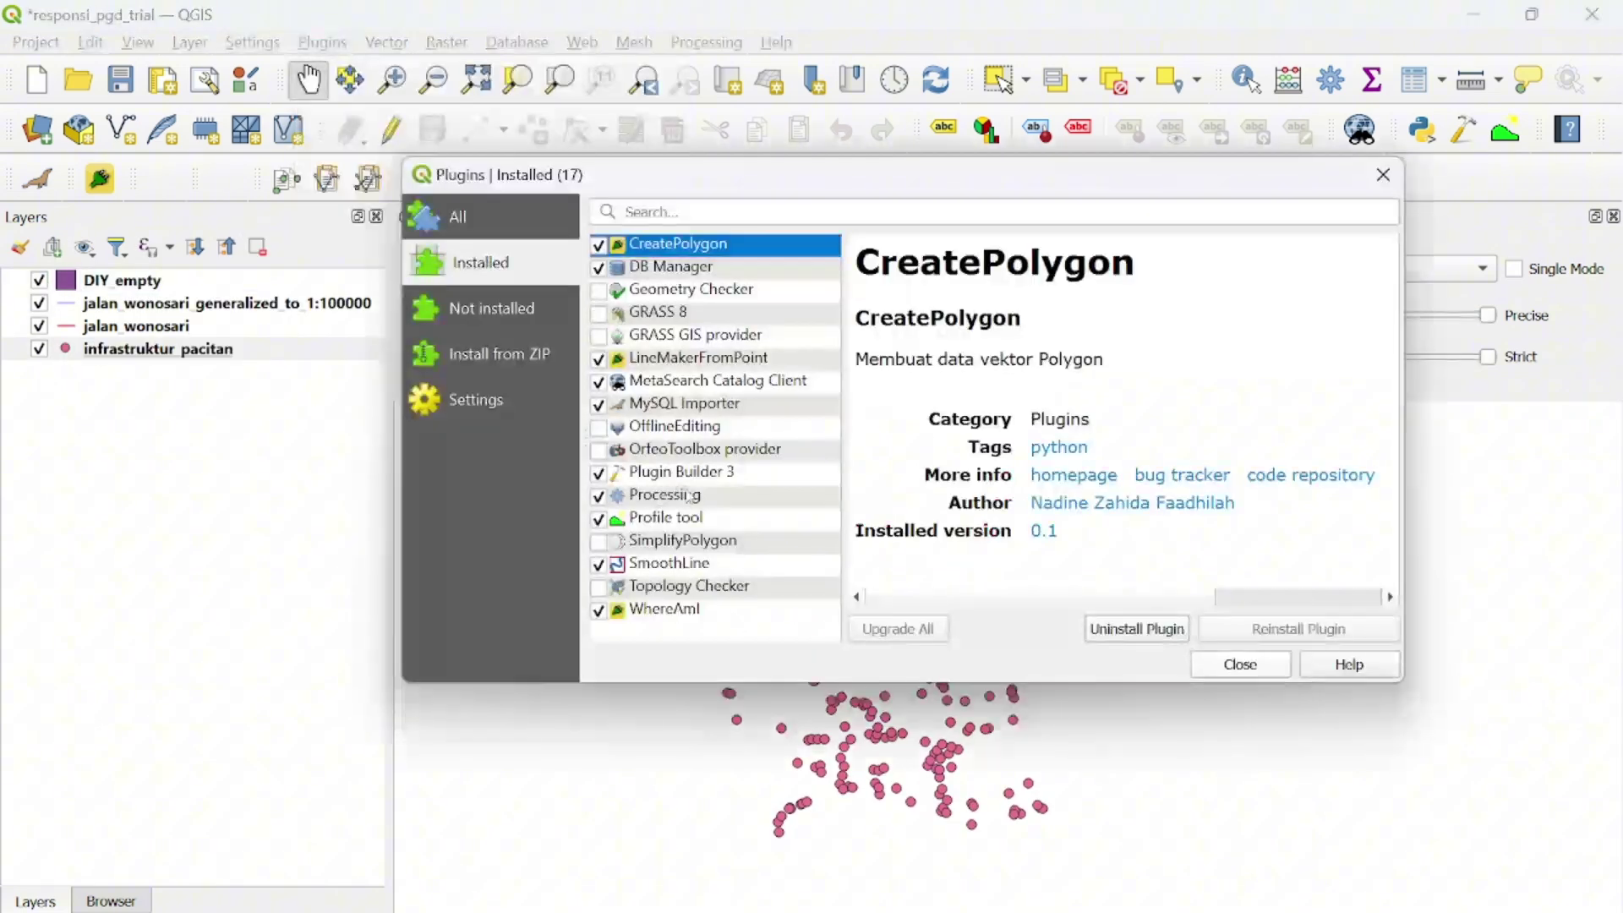
click(757, 361)
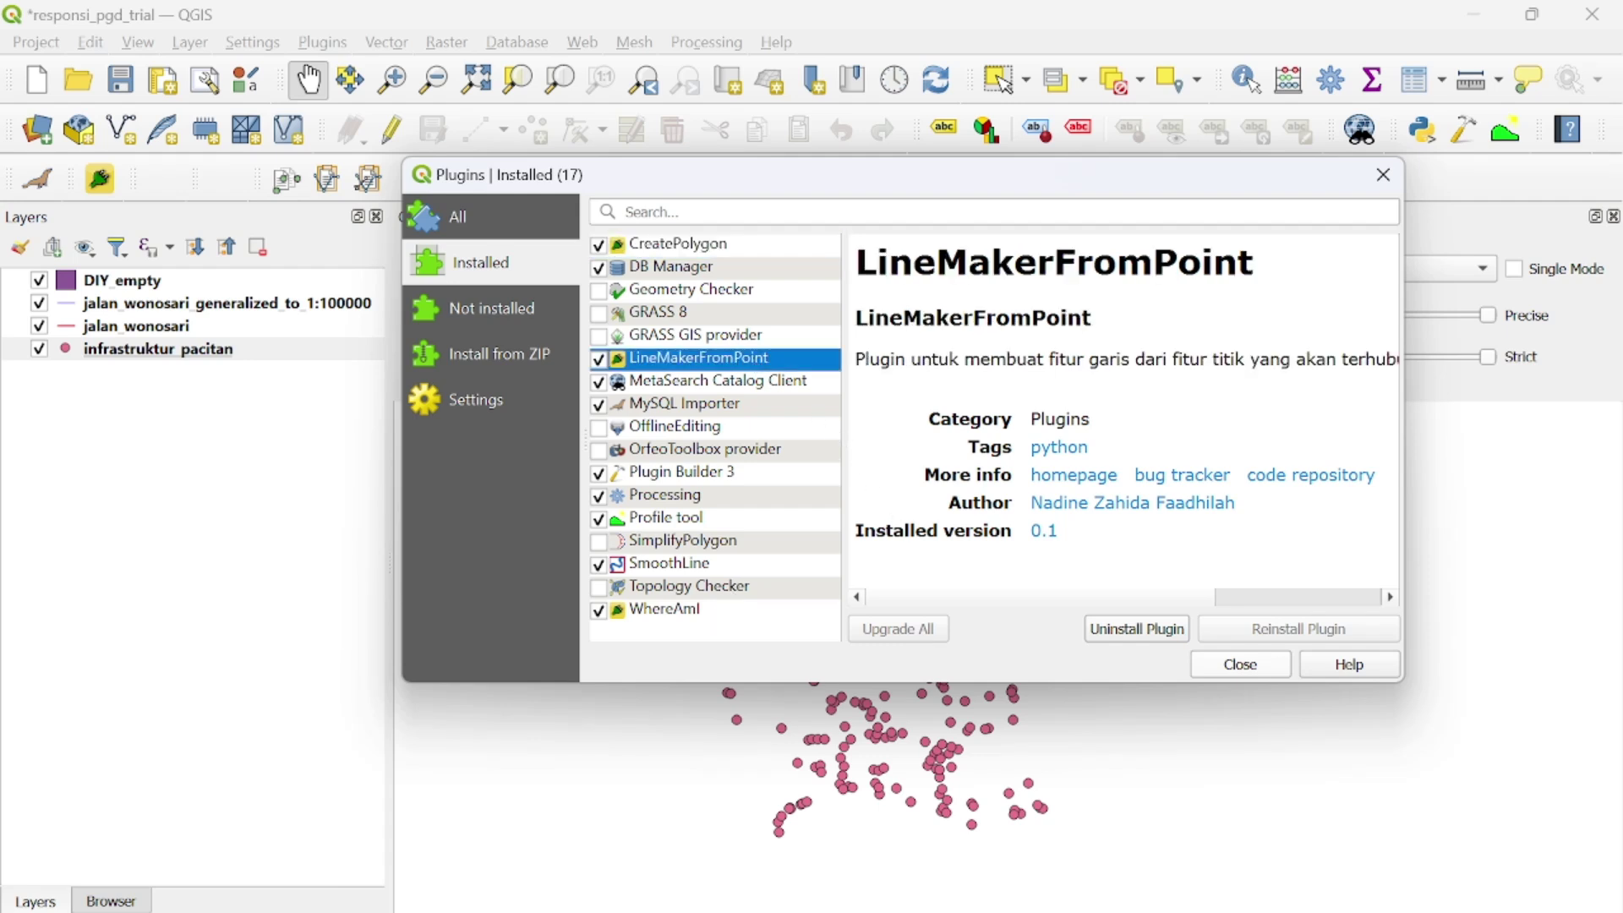
drag(911, 359, 1169, 359)
click(1168, 359)
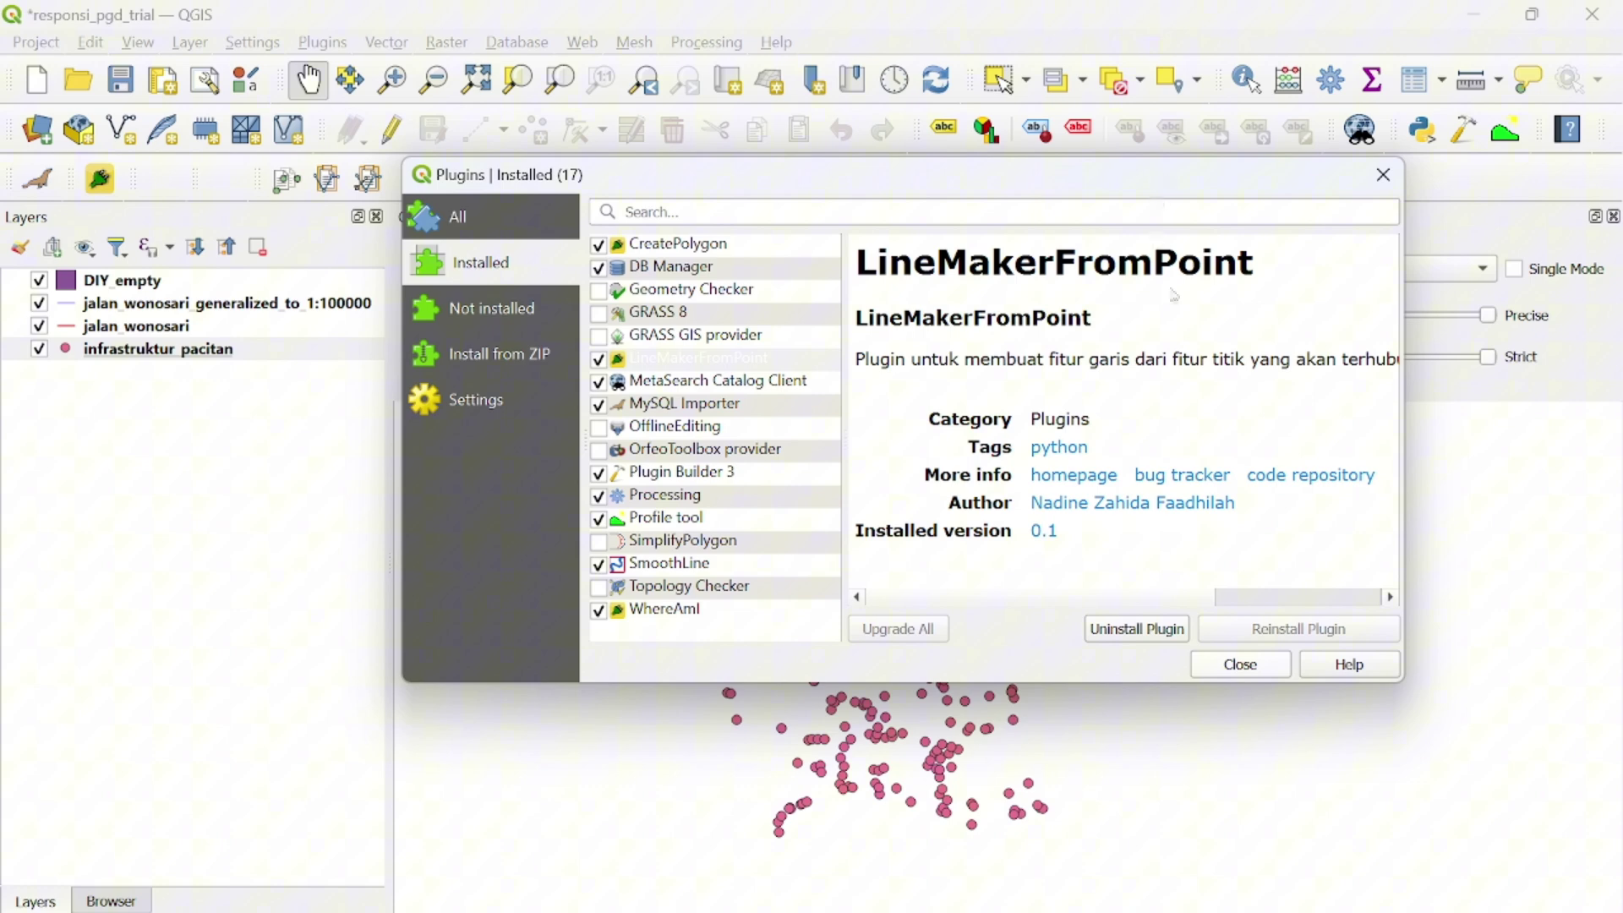
click(1239, 668)
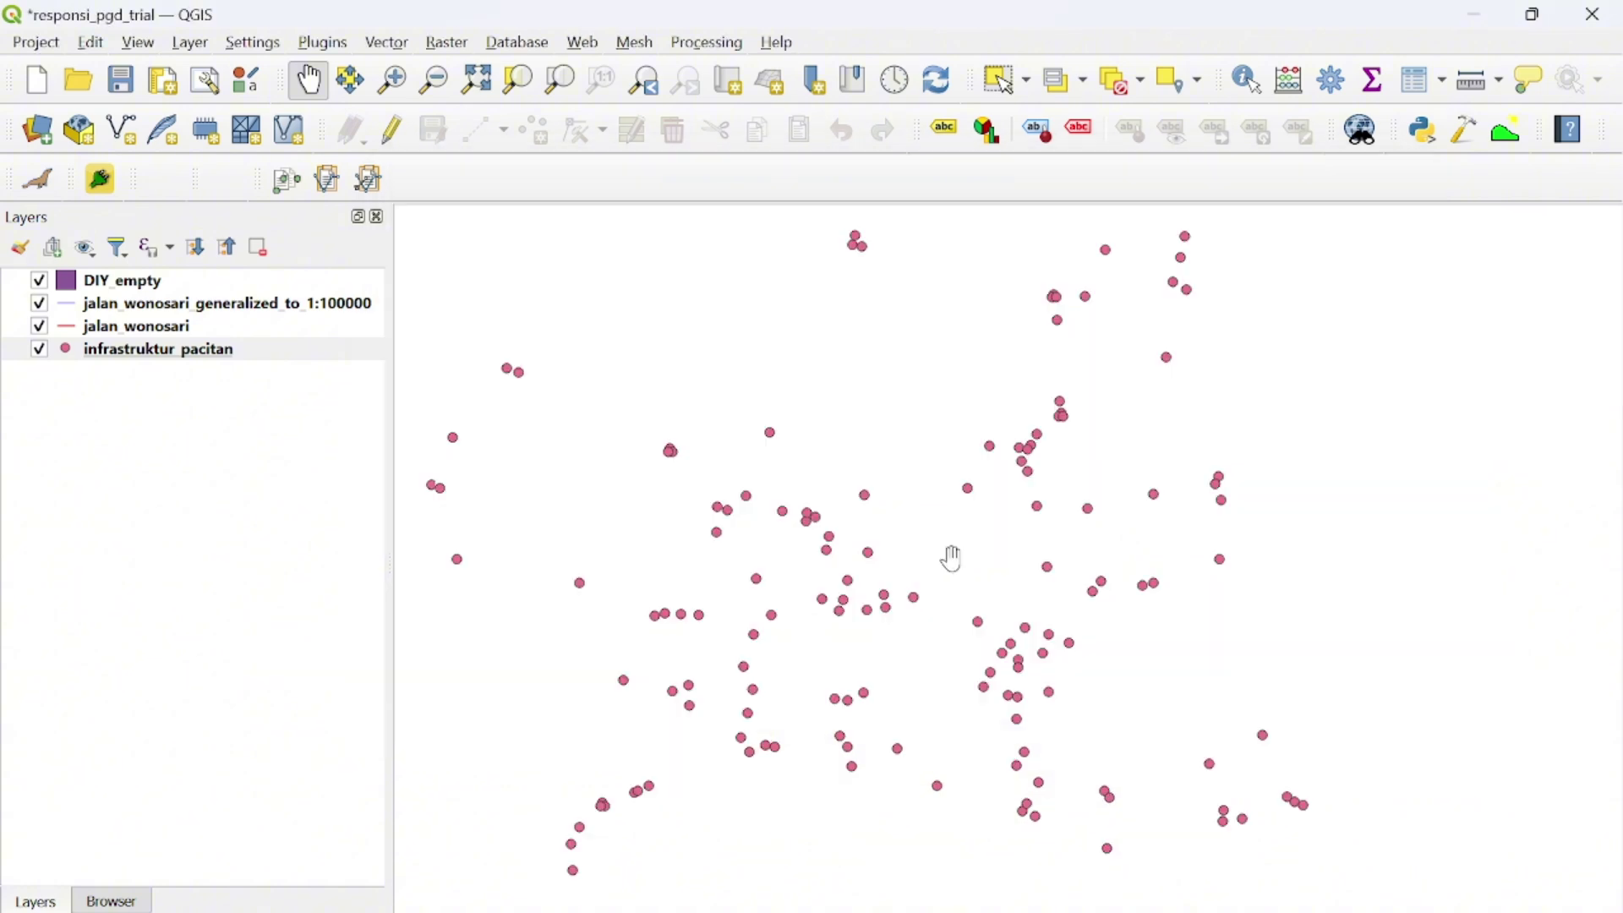
Add the jalan_pacitan road layer to the map from the "data yg dipake" folder in RESPONSI.
click(111, 901)
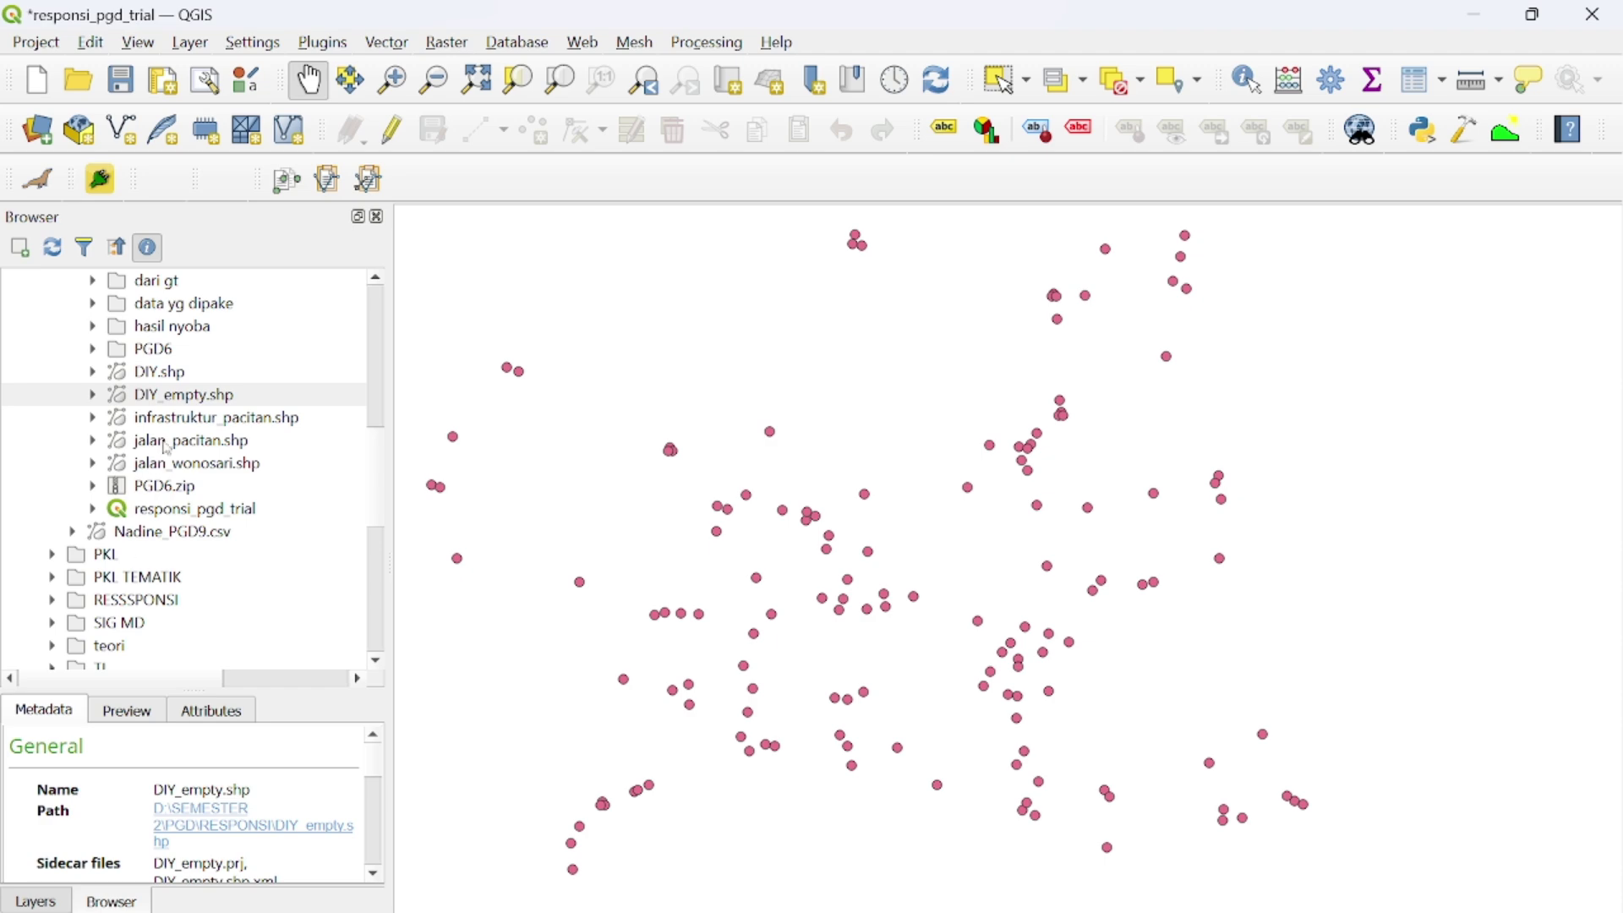
scroll(177, 448, up, 3)
scroll(202, 456, down, 1)
click(195, 441)
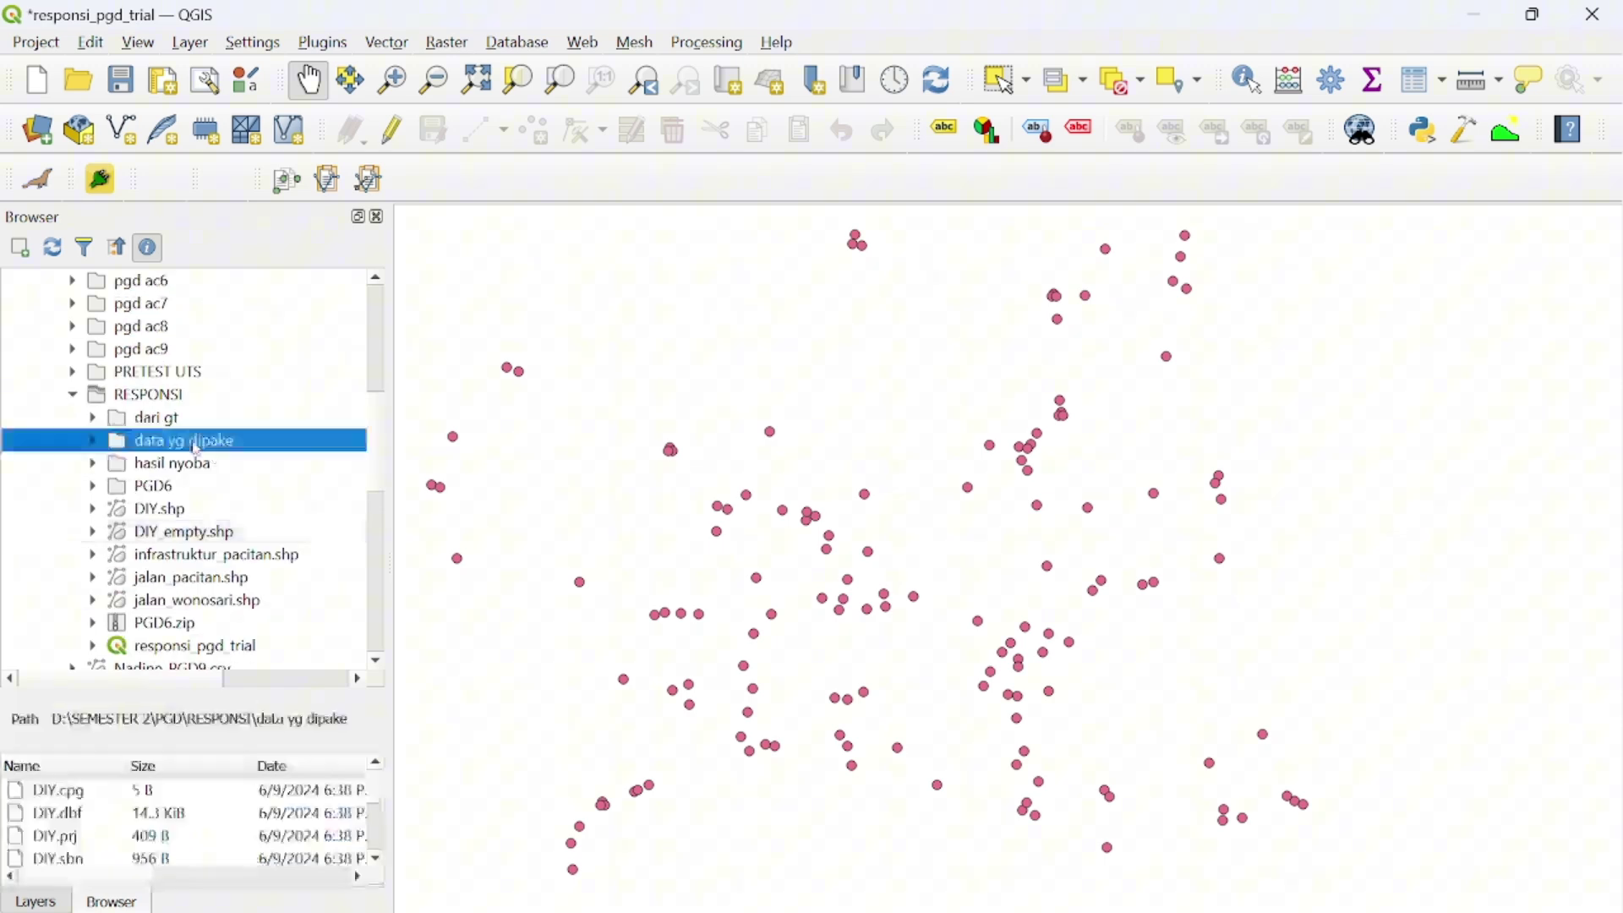
double_click(195, 441)
scroll(211, 477, down, 4)
double_click(203, 464)
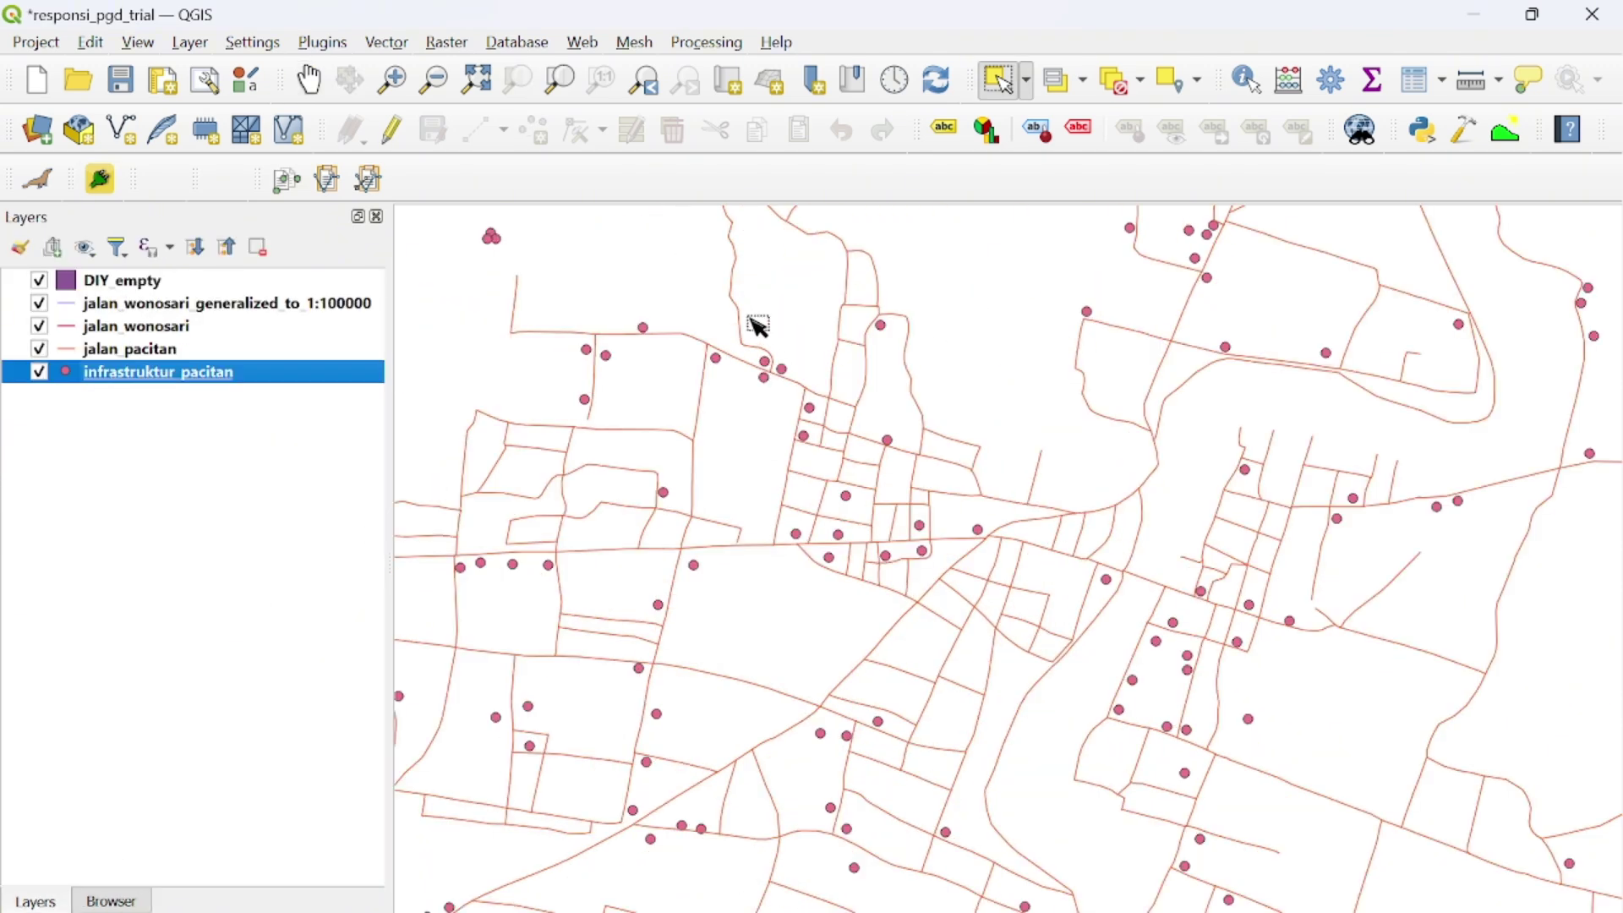
Select the infrastruktur_pacitan points across the central road network and copy them with LineMakerFromPoint.
scroll(761, 328, up, 2)
scroll(753, 326, down, 3)
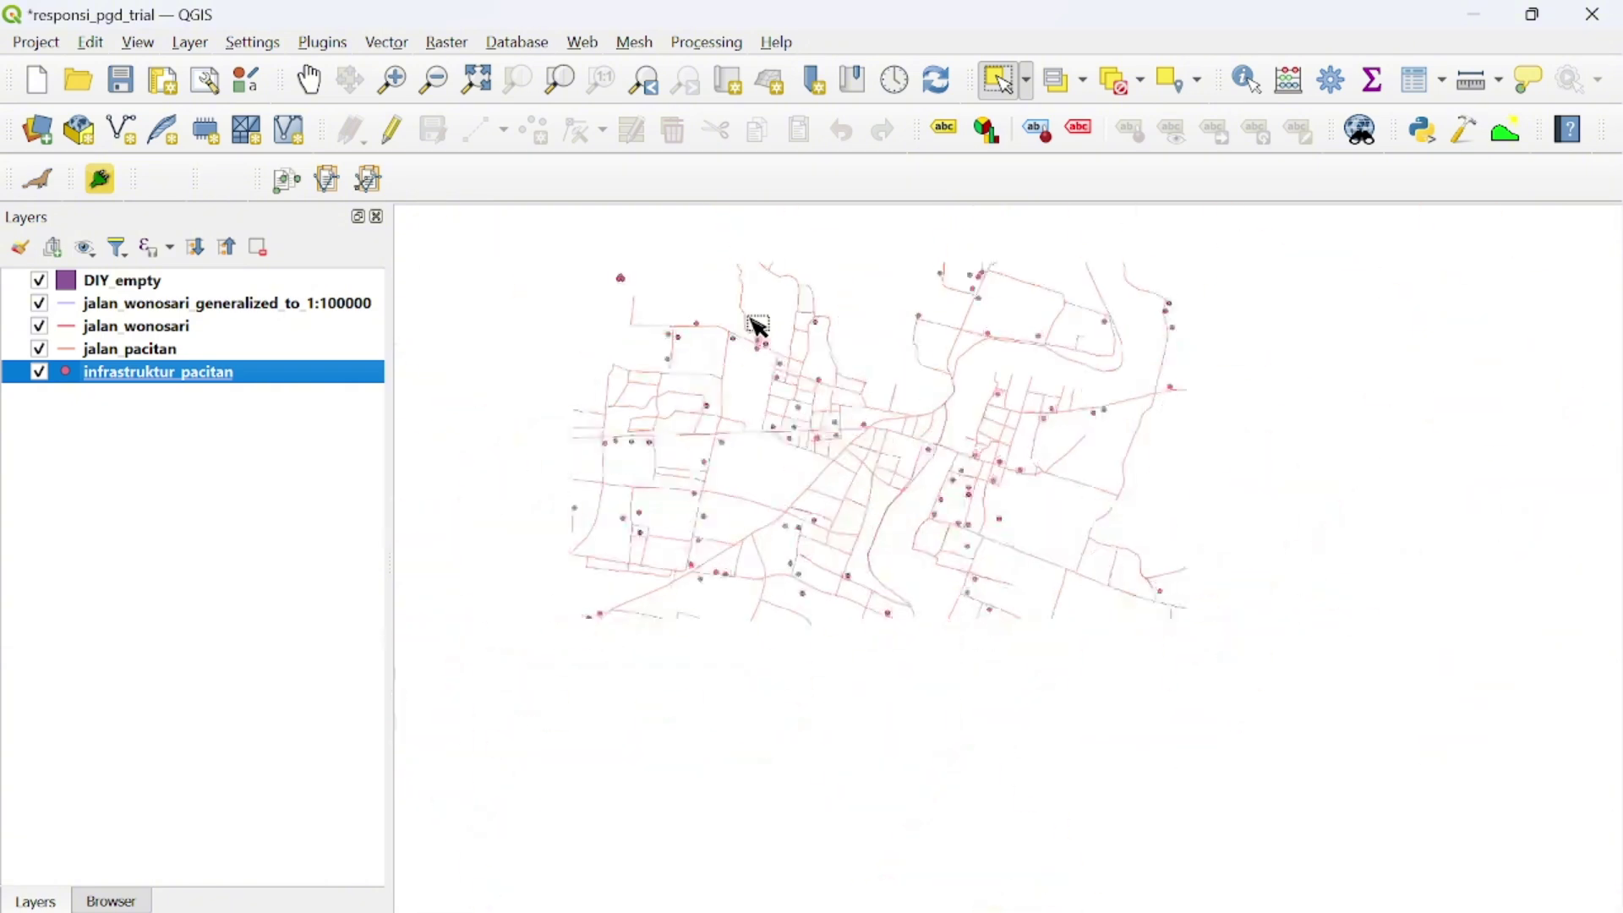
scroll(779, 245, up, 2)
scroll(778, 246, down, 2)
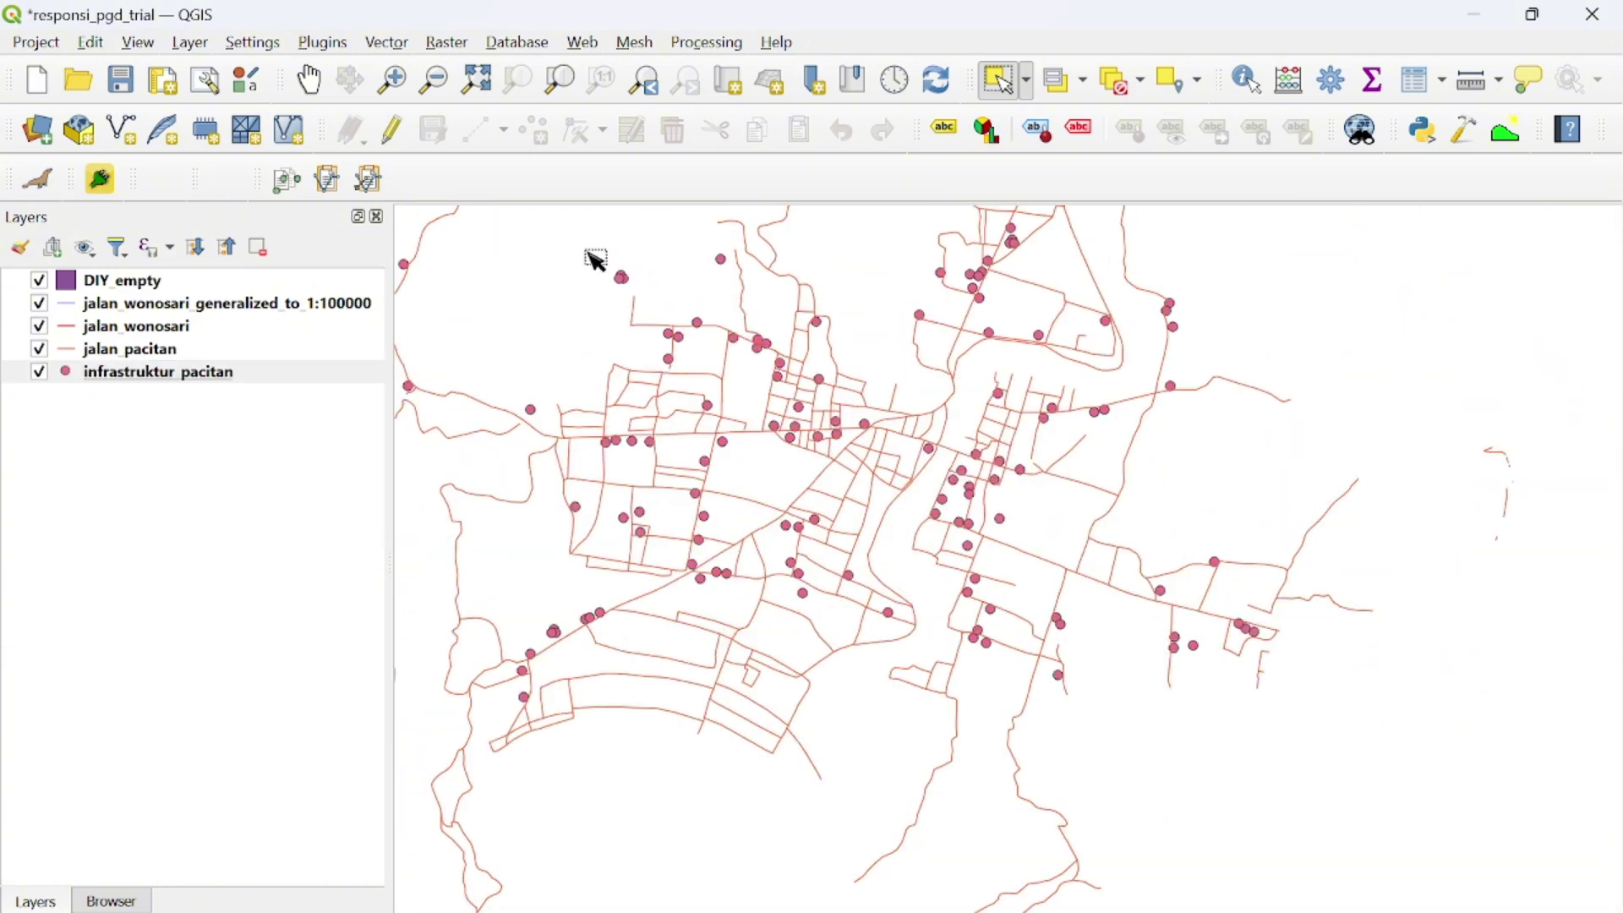
drag(589, 251, 1240, 712)
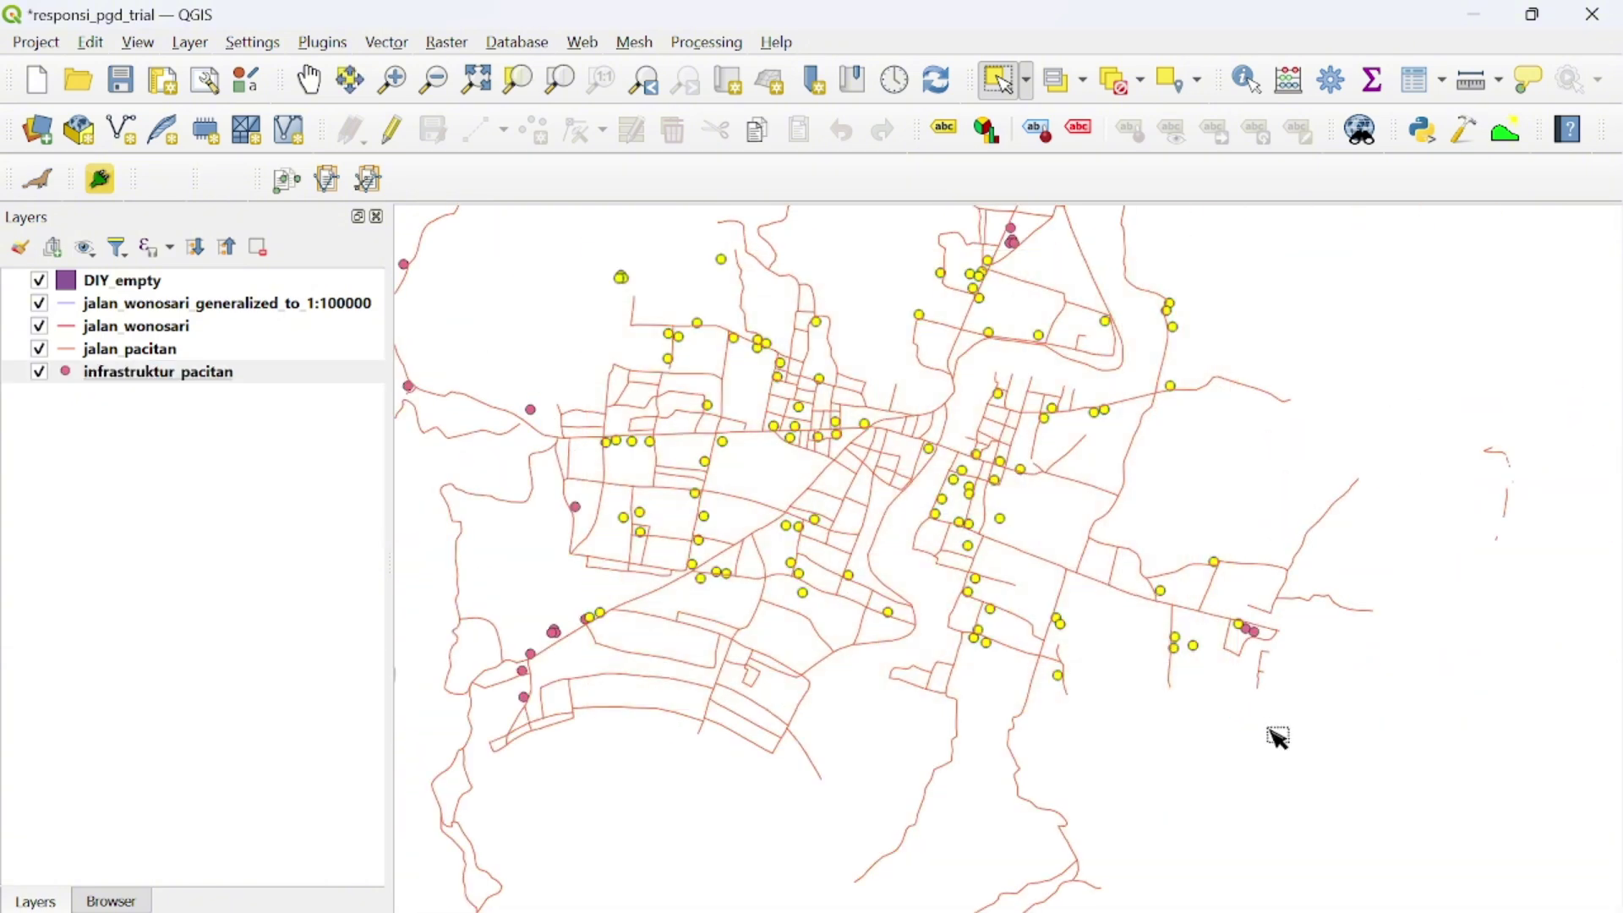
click(287, 179)
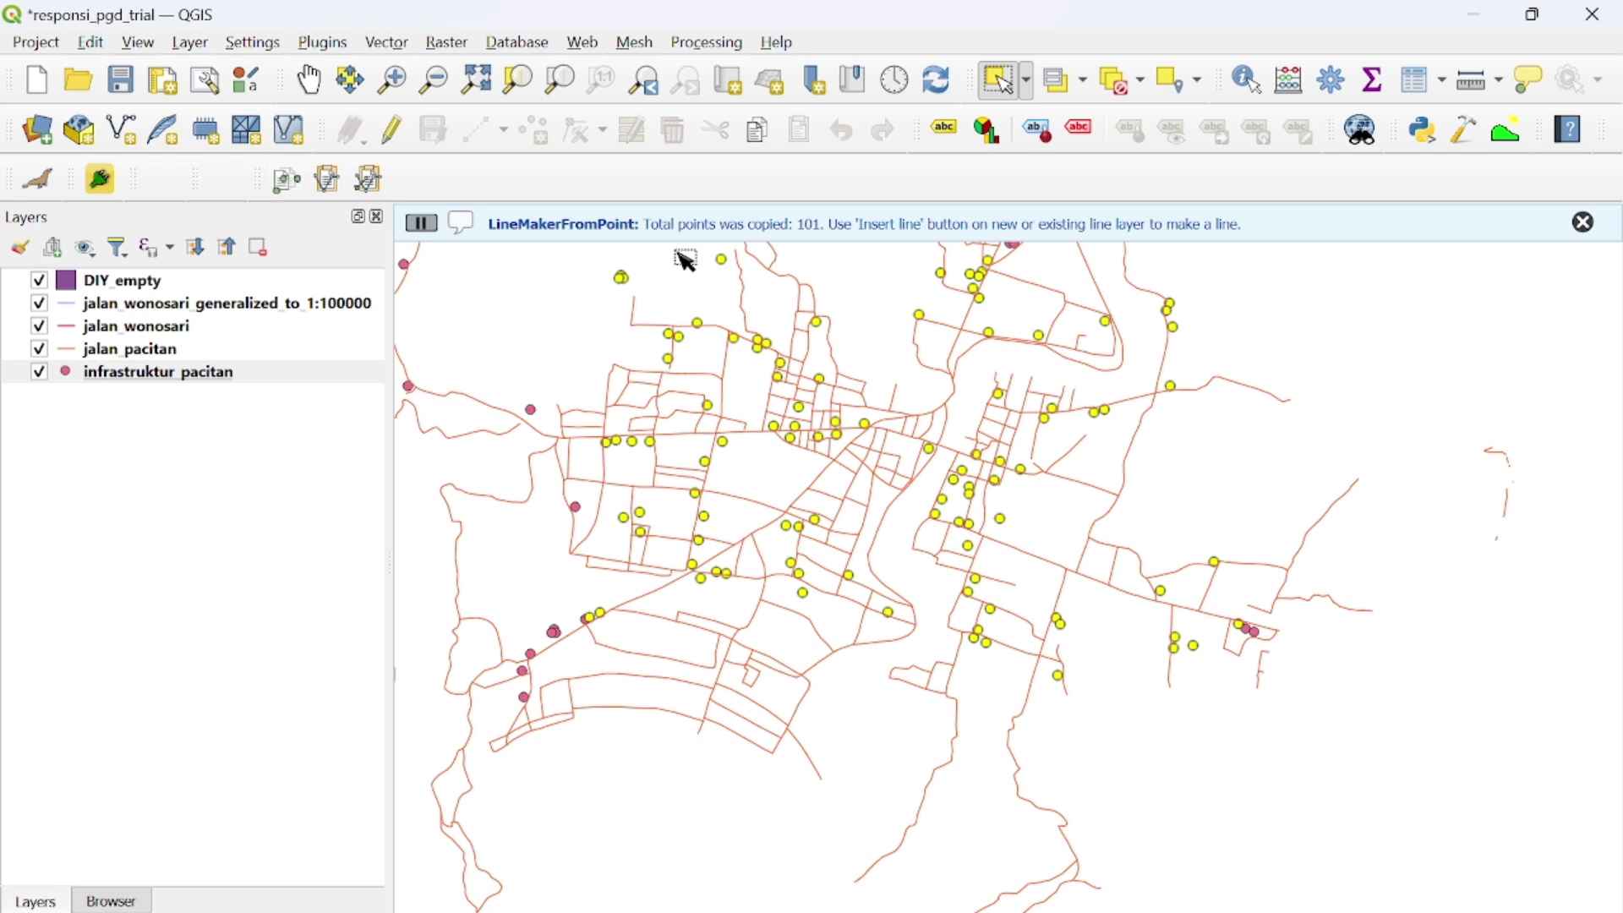
Make jalan_pacitan the active layer and turn on editing for it.
drag(889, 296, 882, 363)
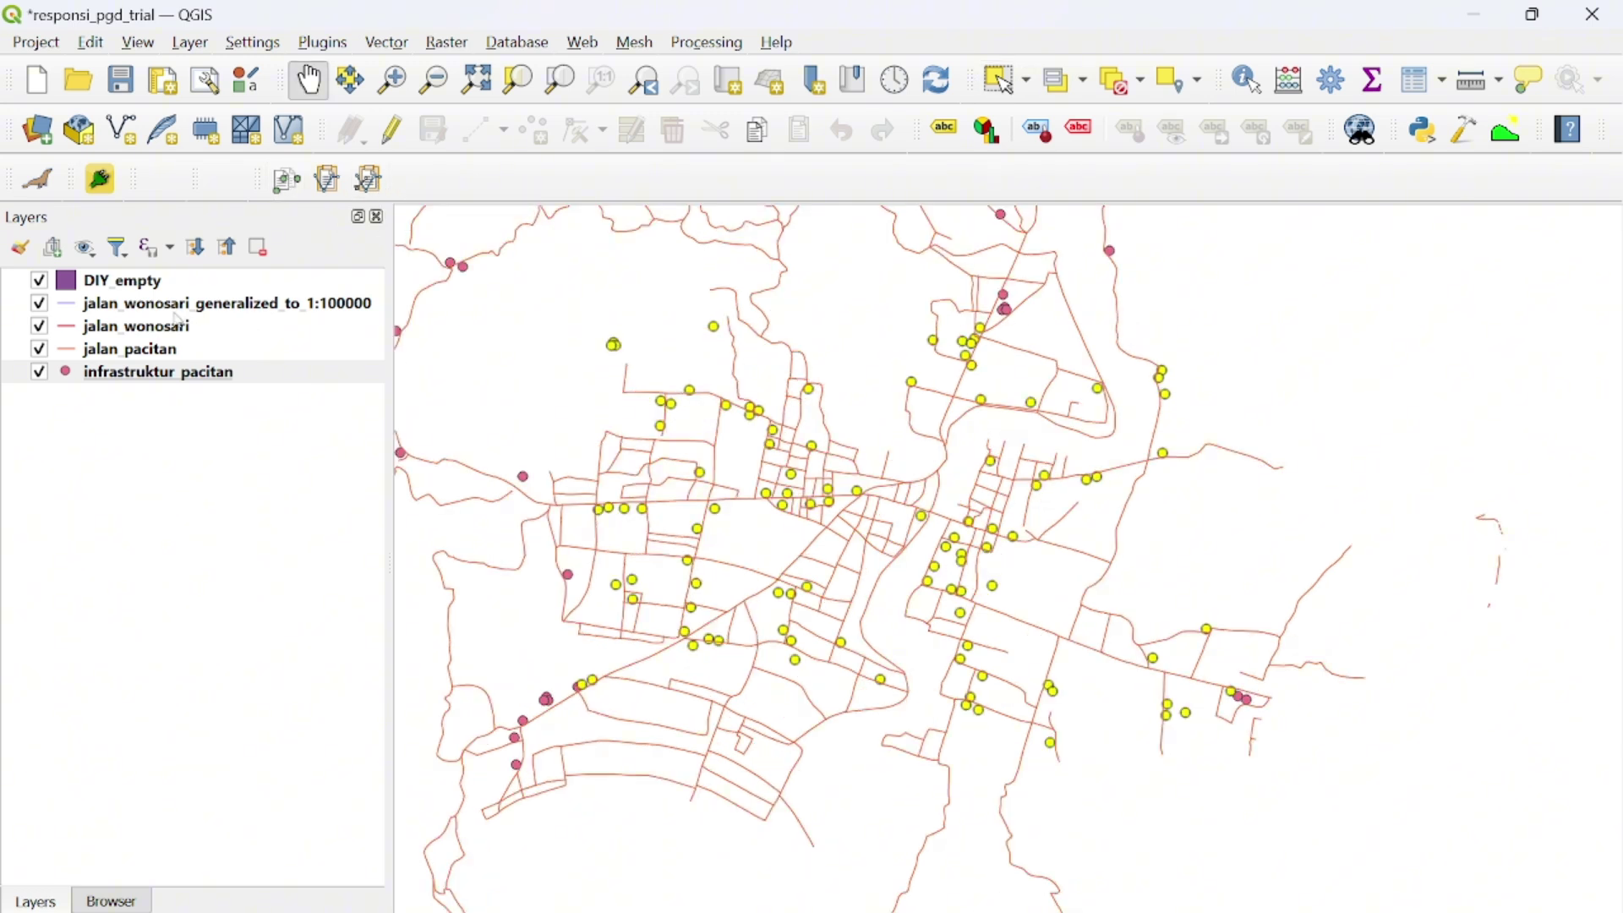
click(169, 349)
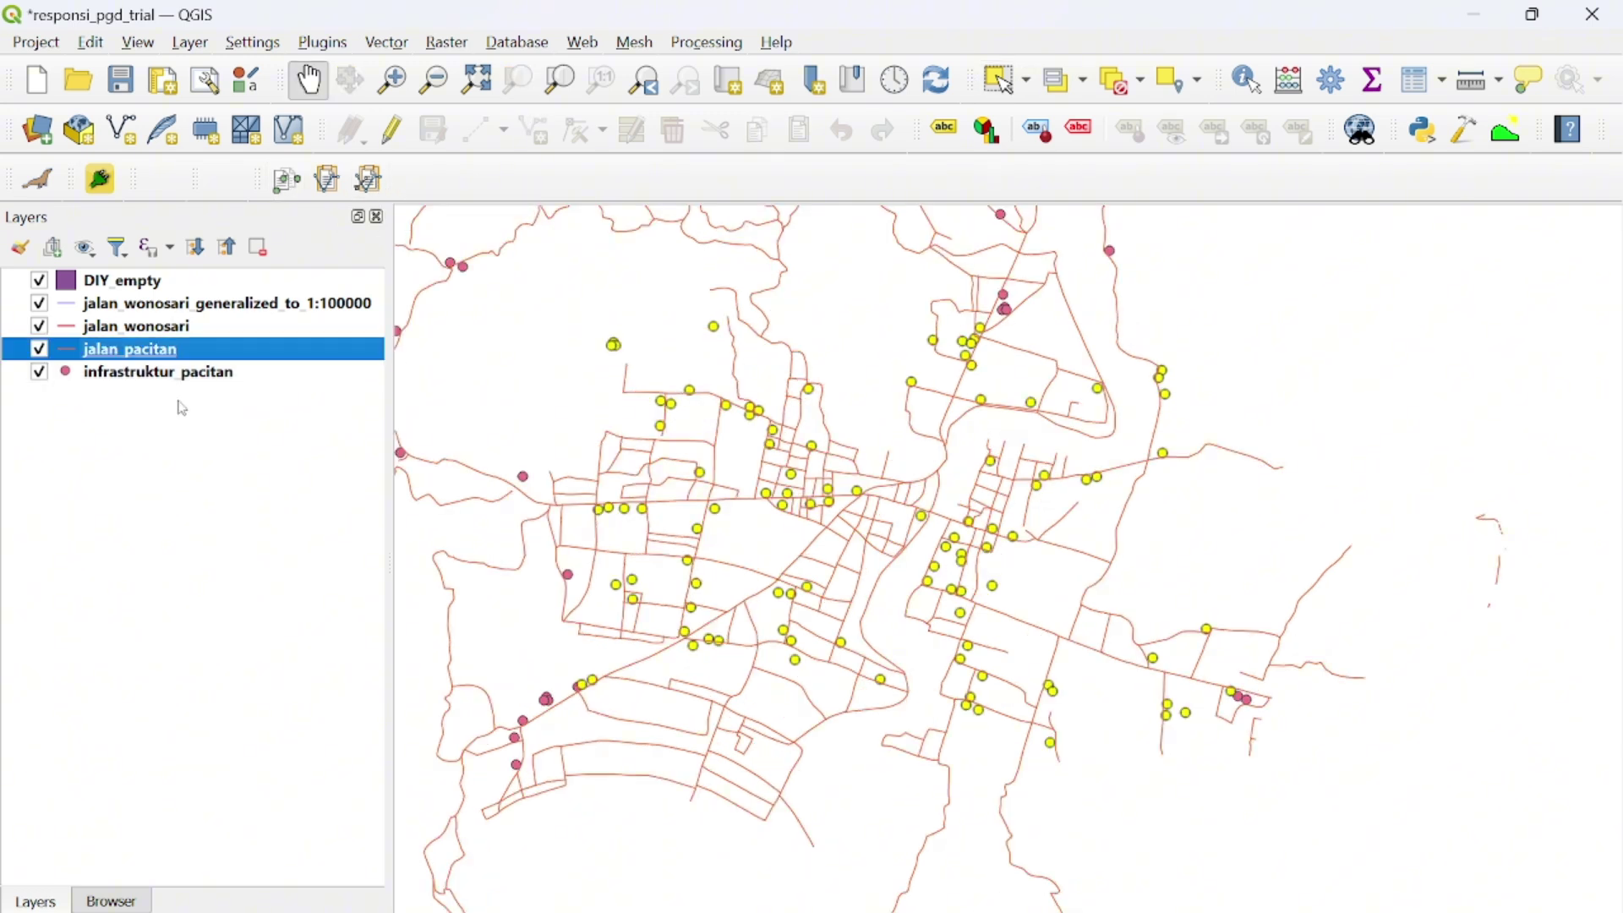
click(186, 355)
click(391, 130)
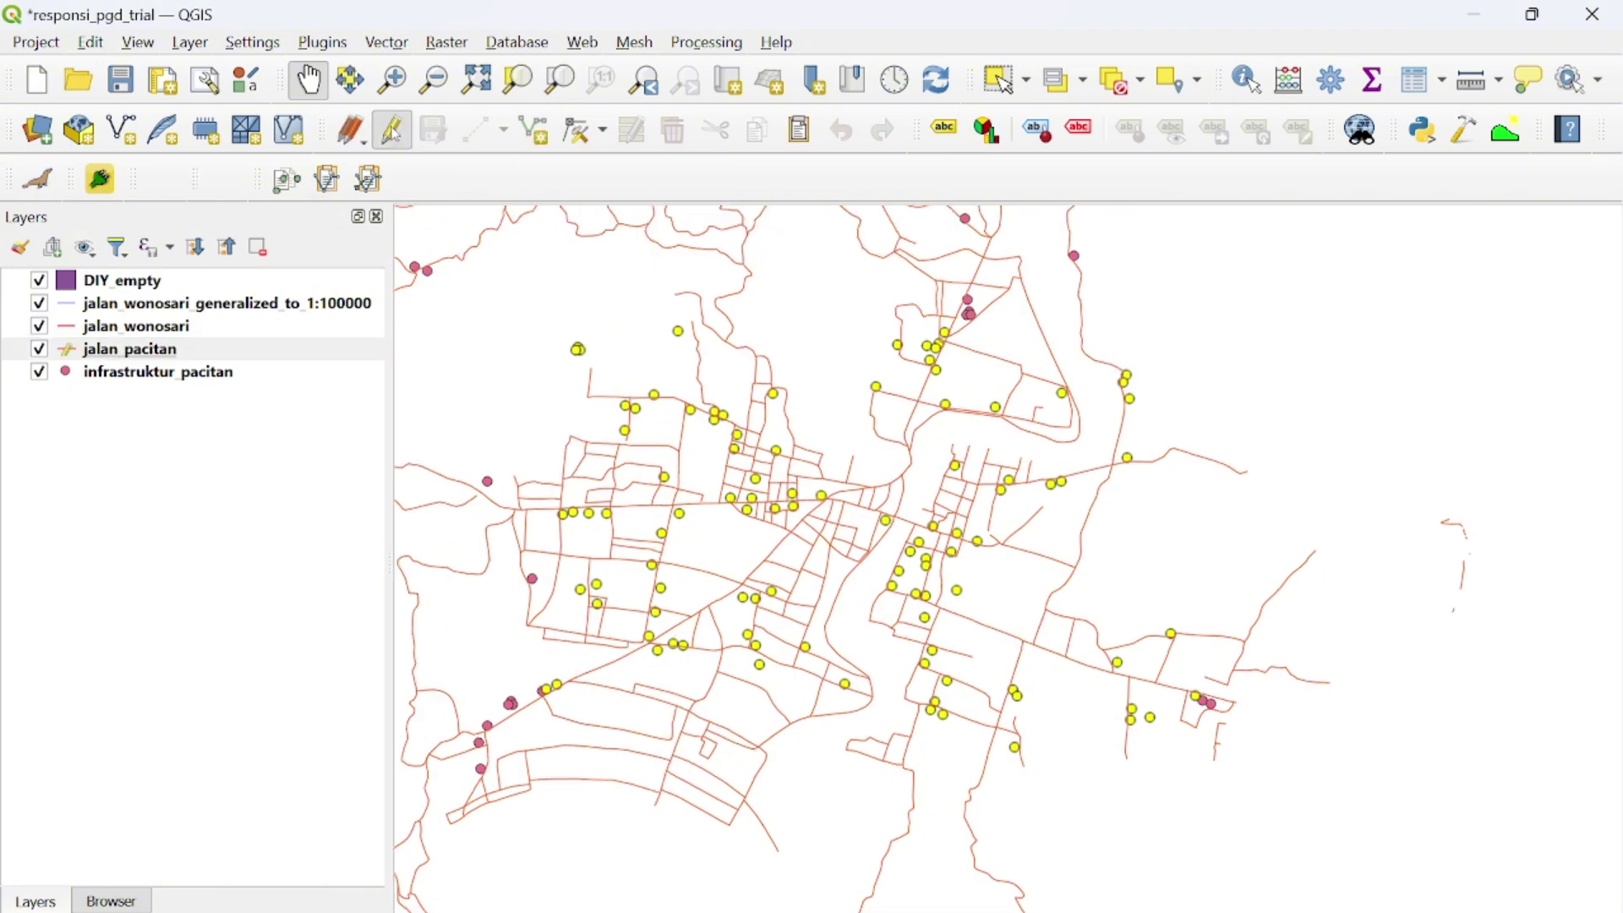
drag(680, 419, 790, 455)
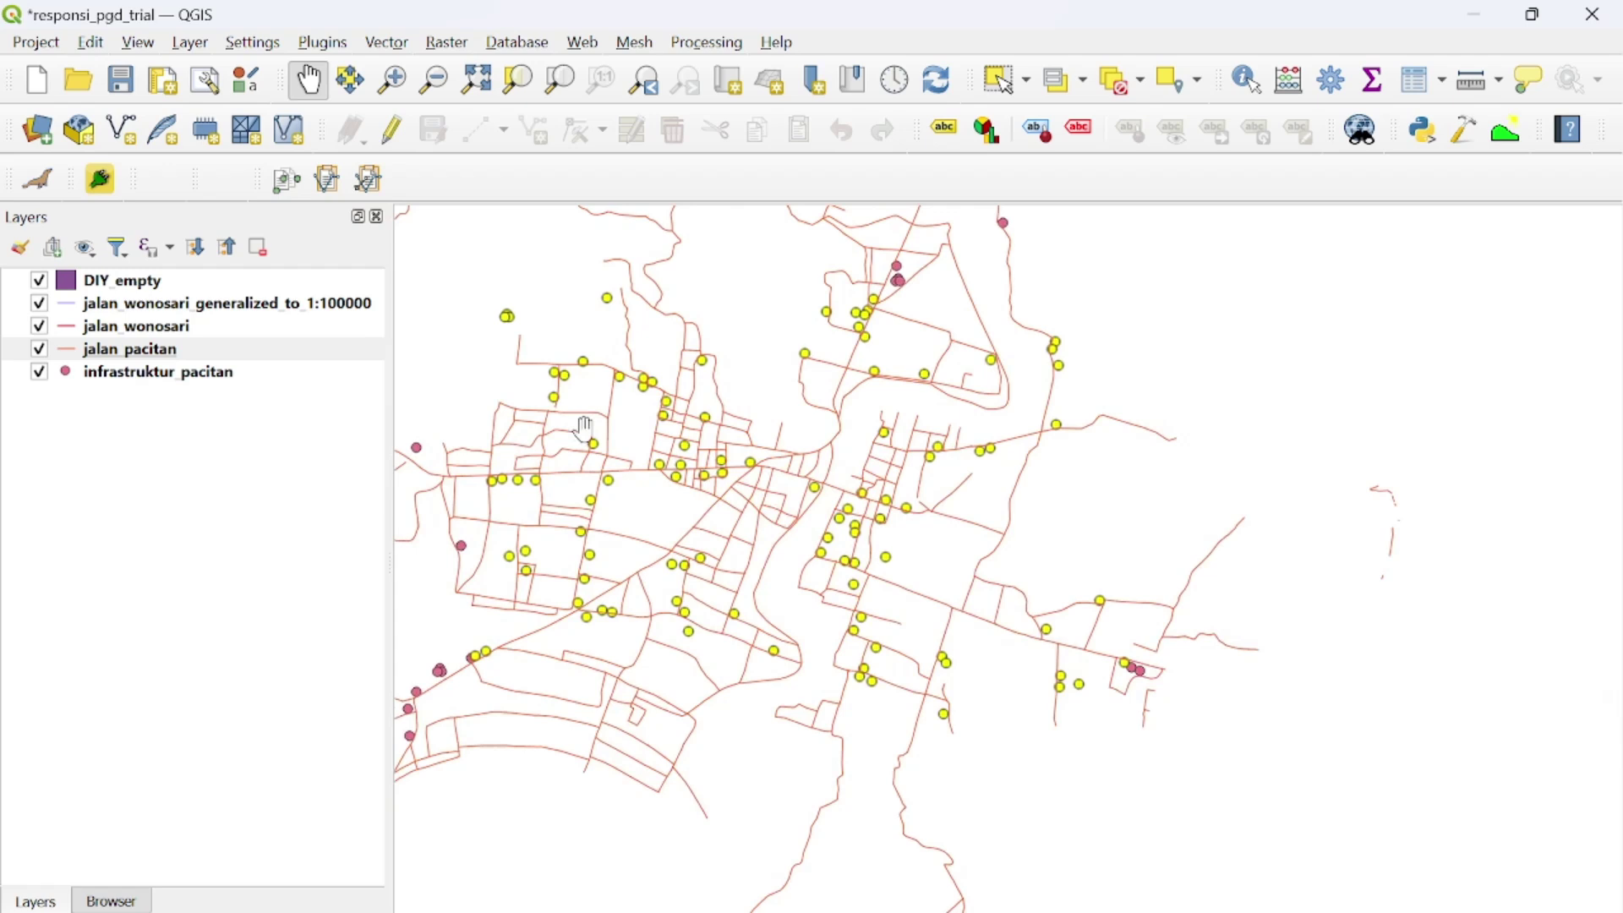
click(168, 354)
click(391, 129)
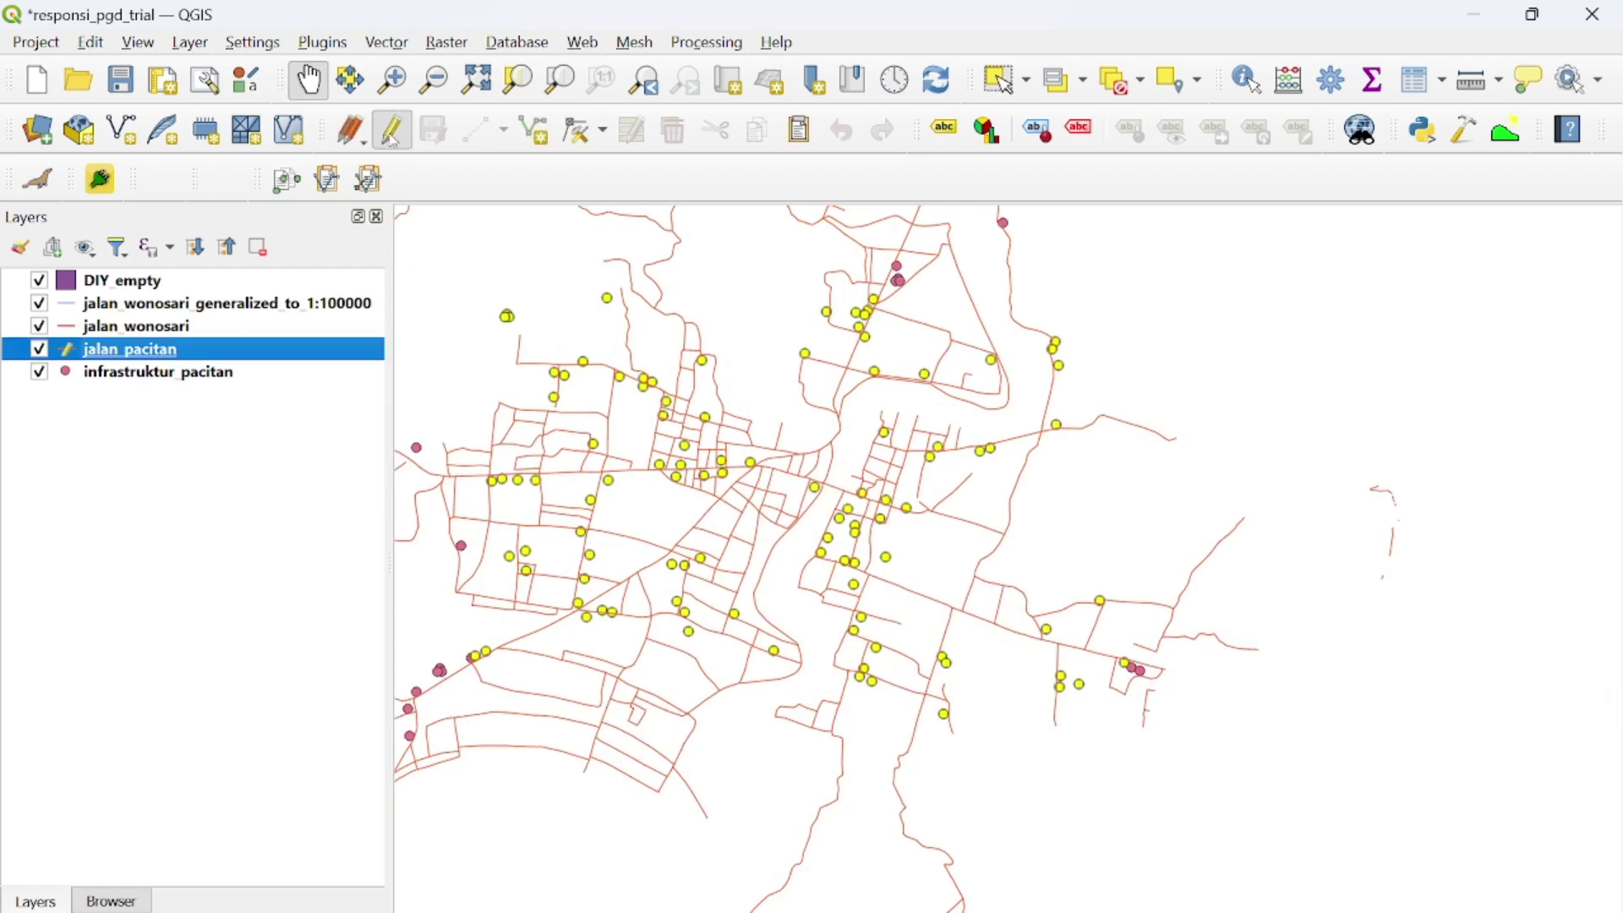
Generate line segments in jalan_pacitan from the copied points with LineMakerFromPoint, accepting NULL for LAYER and KETERANGAN on every segment.
click(369, 180)
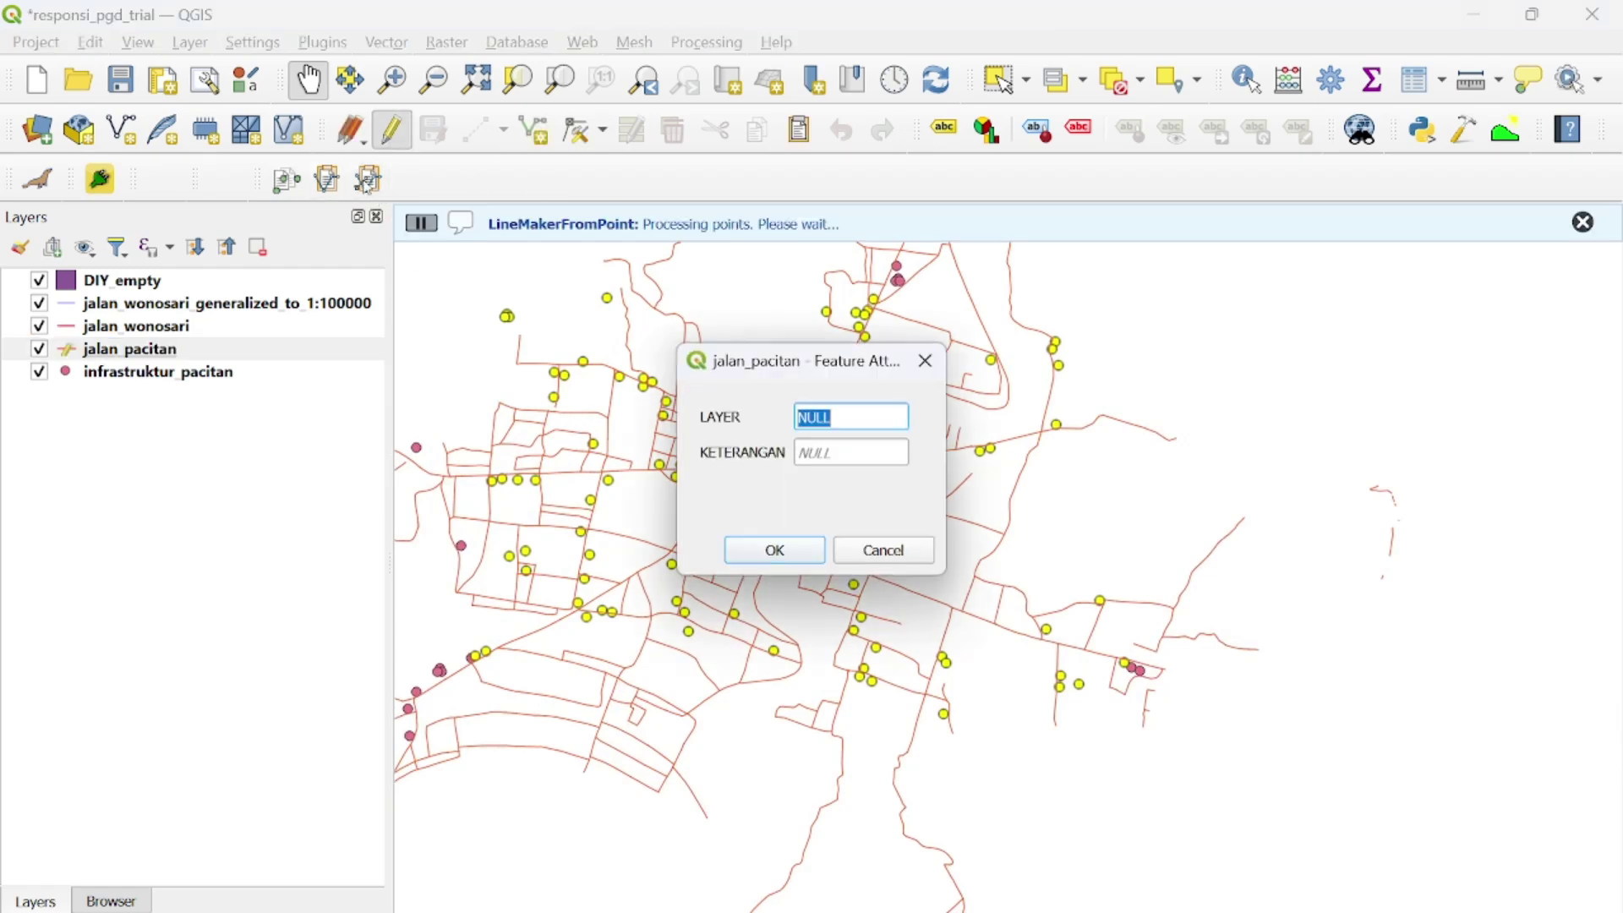
drag(790, 358, 1176, 327)
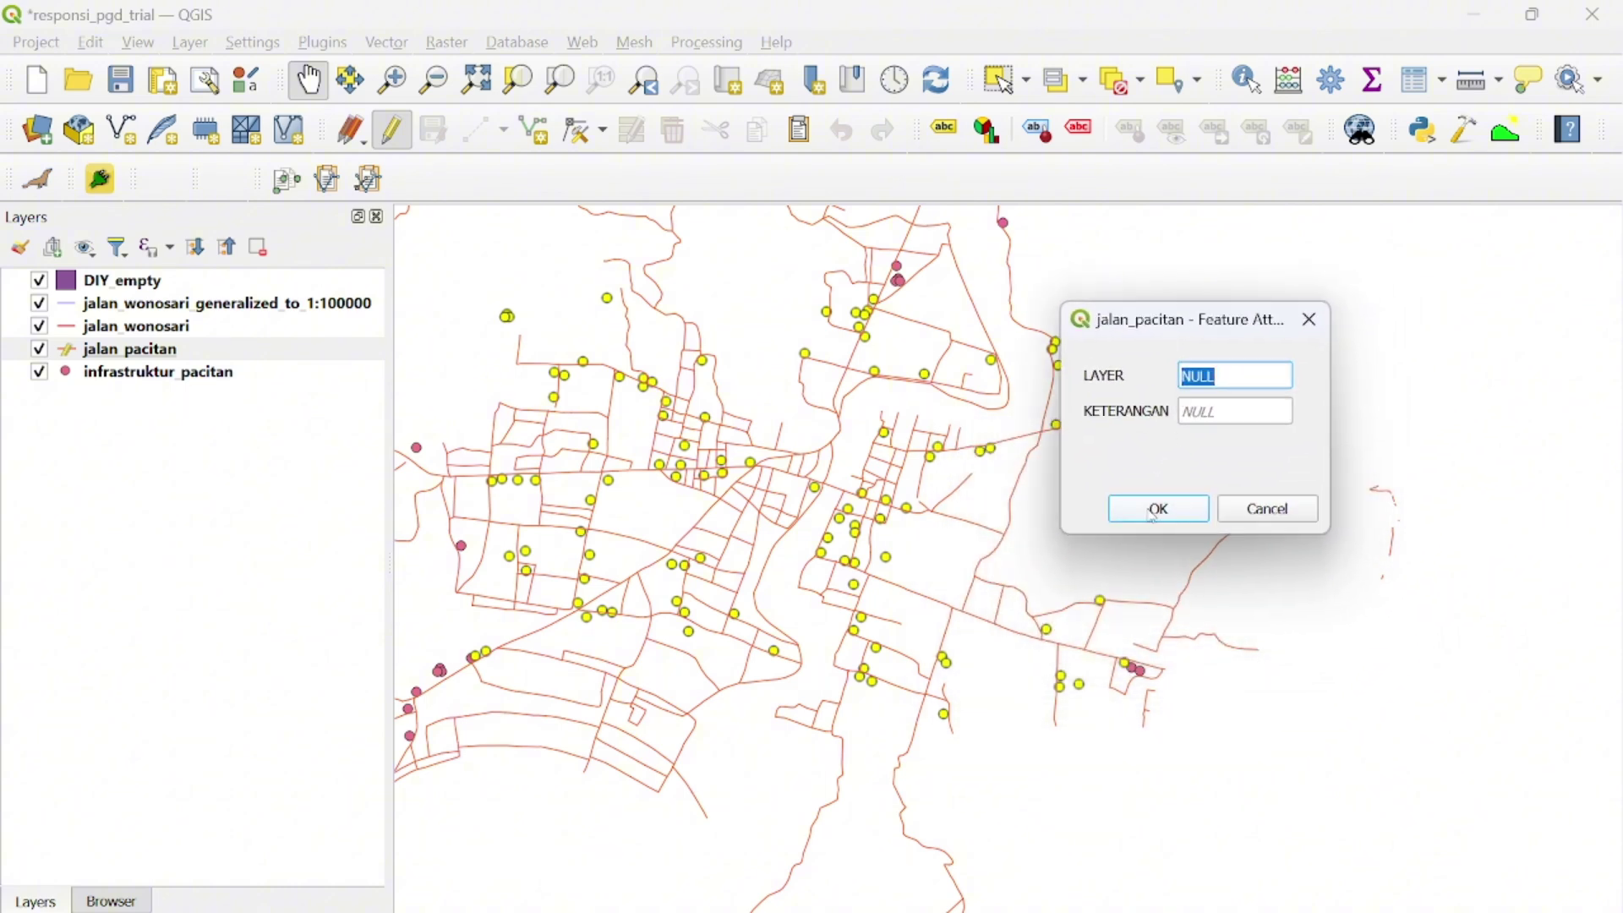
click(1155, 510)
drag(785, 376, 818, 409)
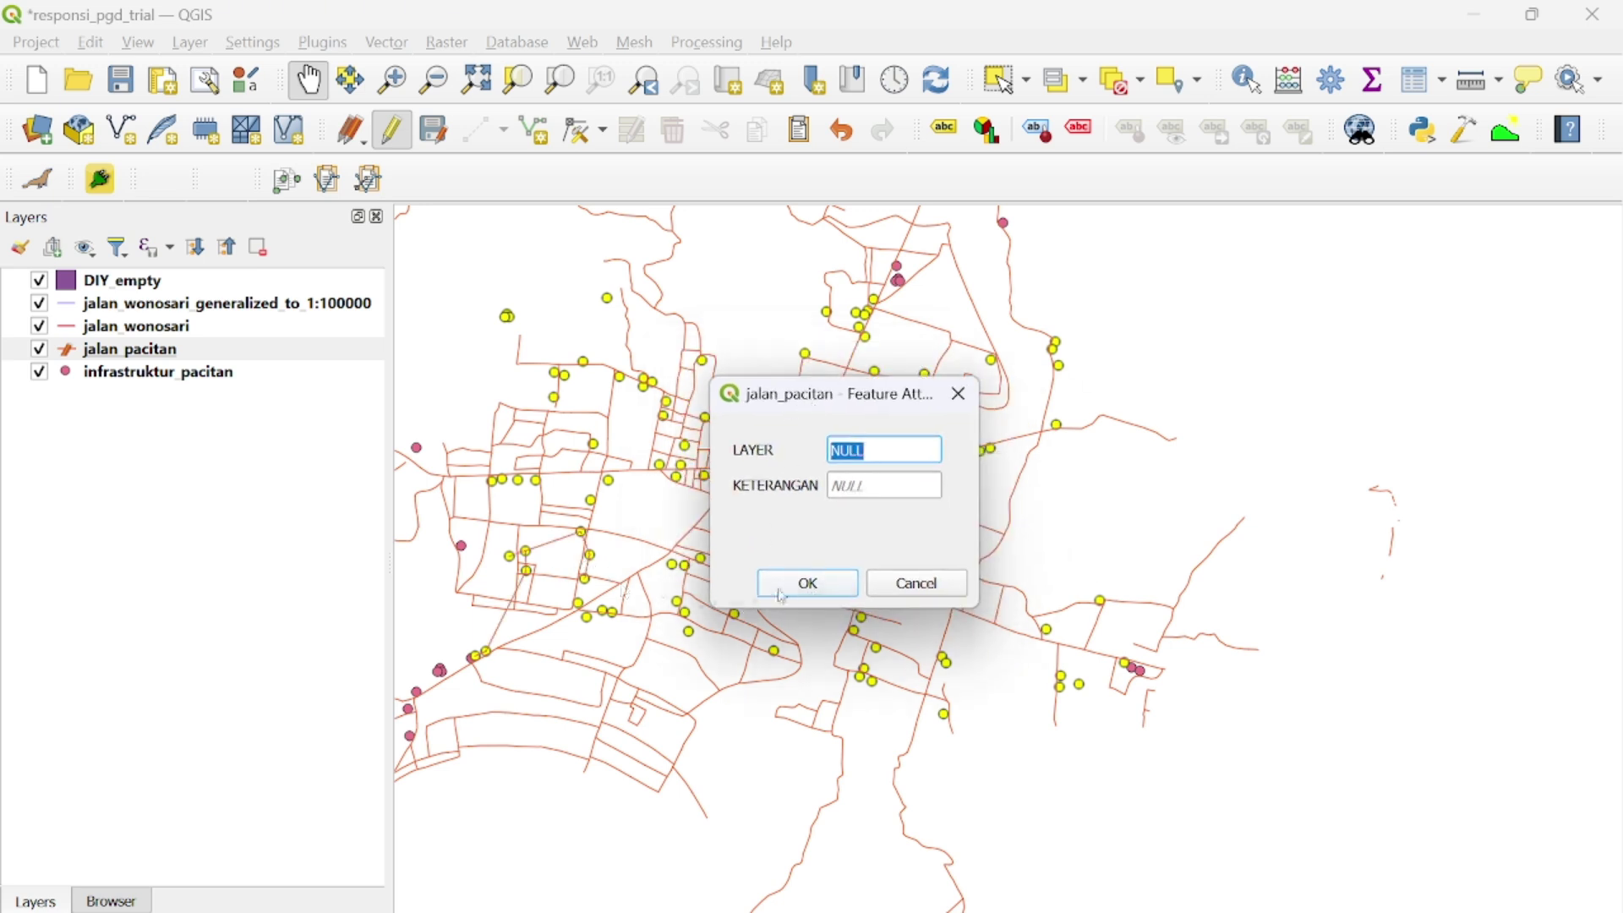
click(773, 583)
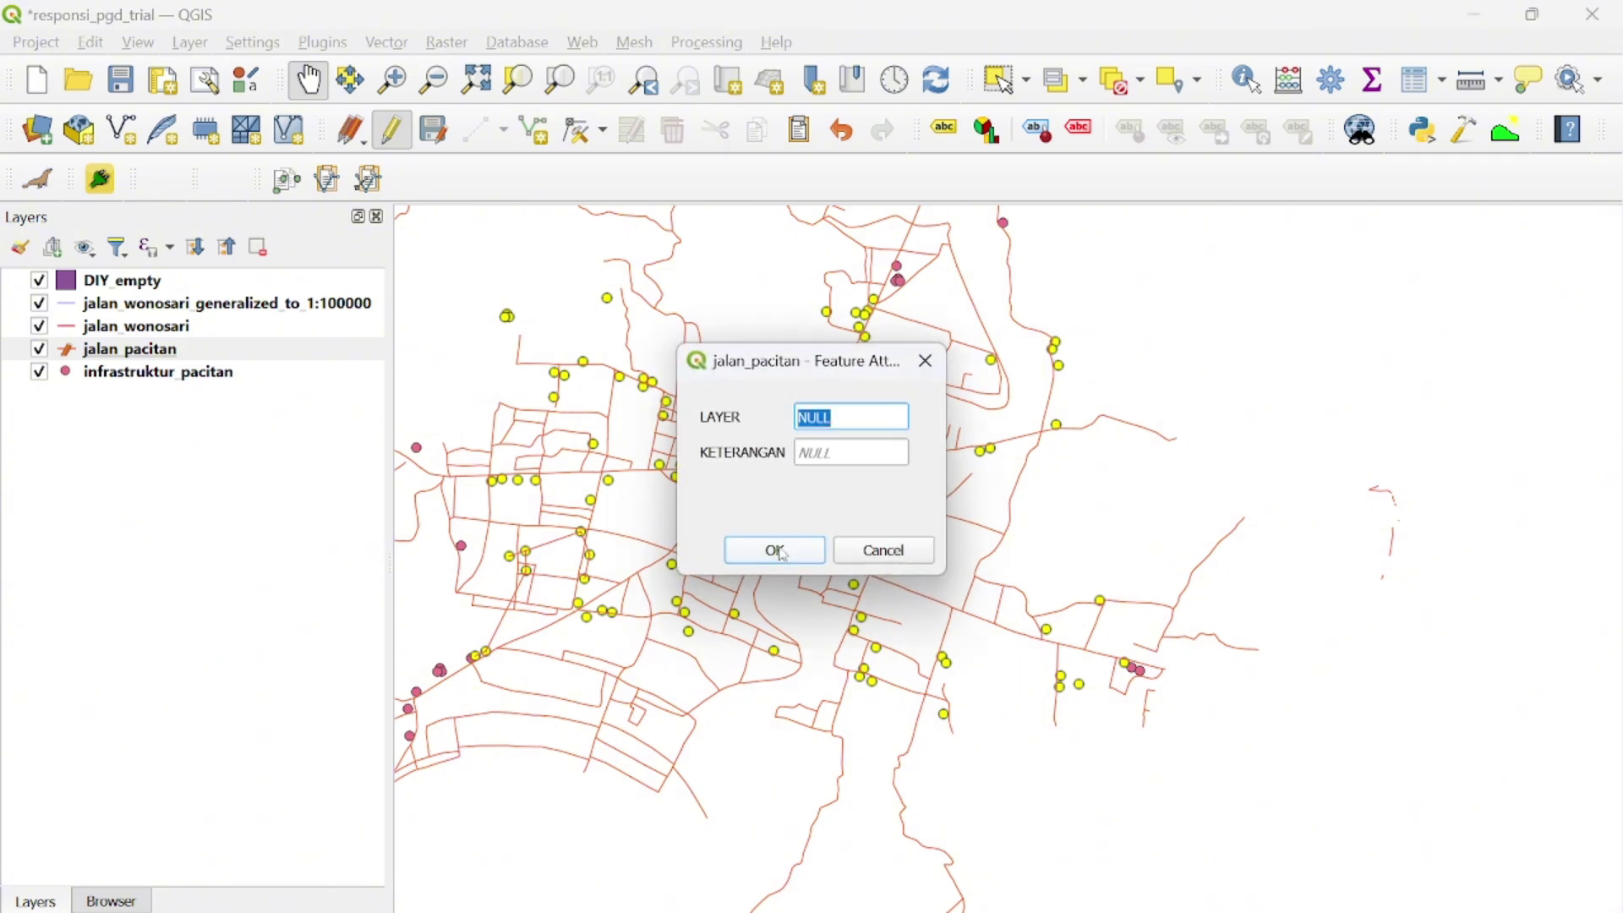
click(781, 551)
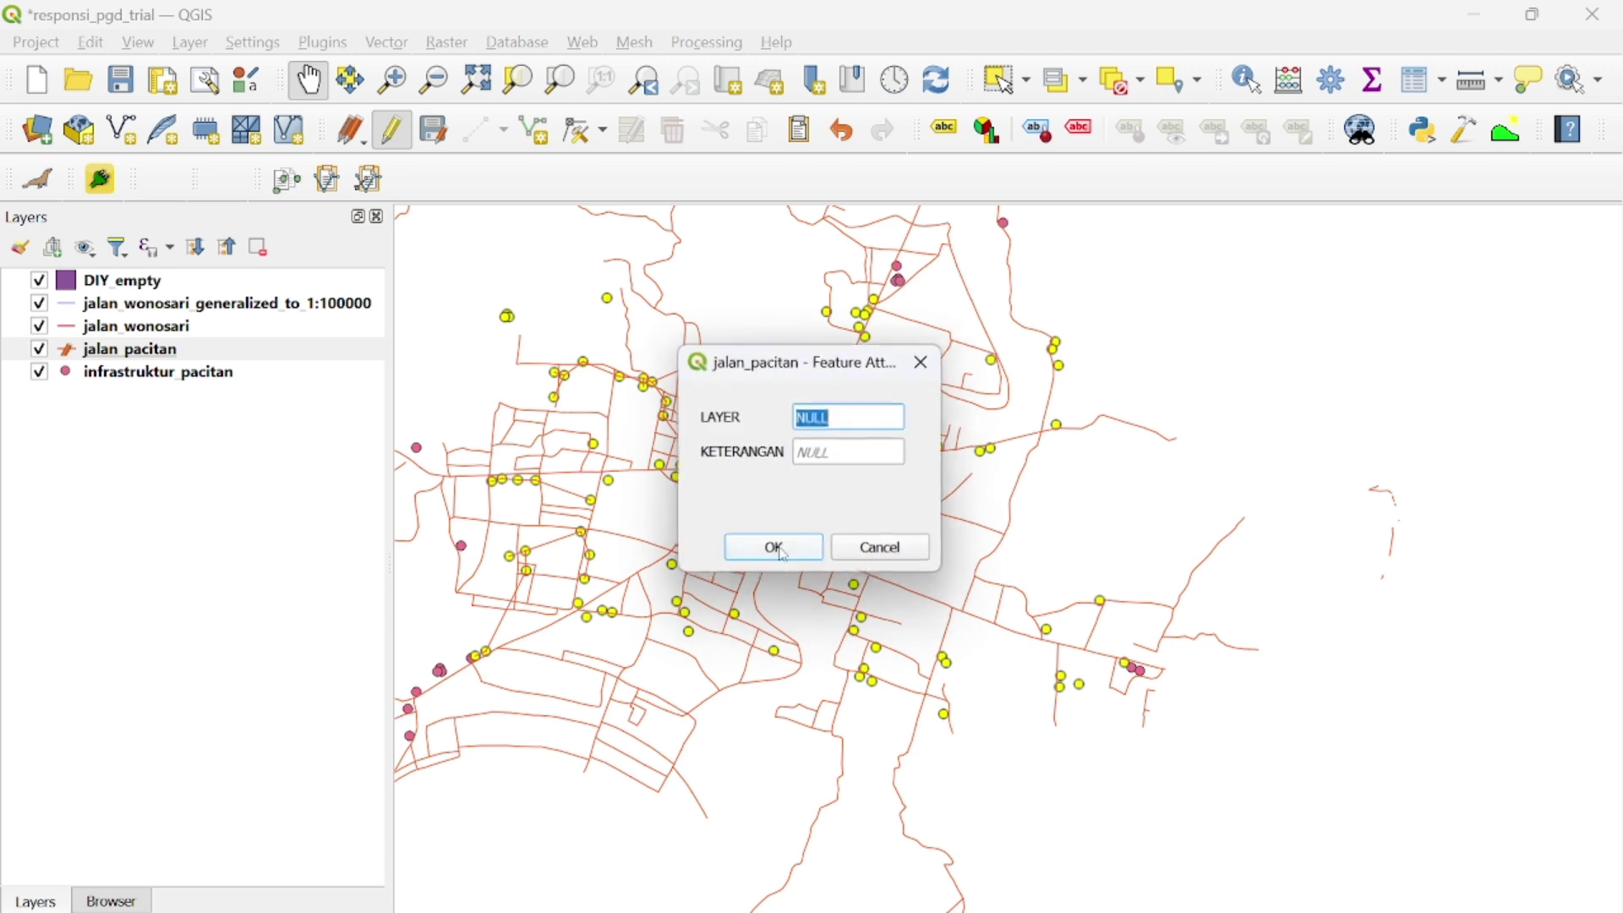
click(782, 550)
click(782, 550)
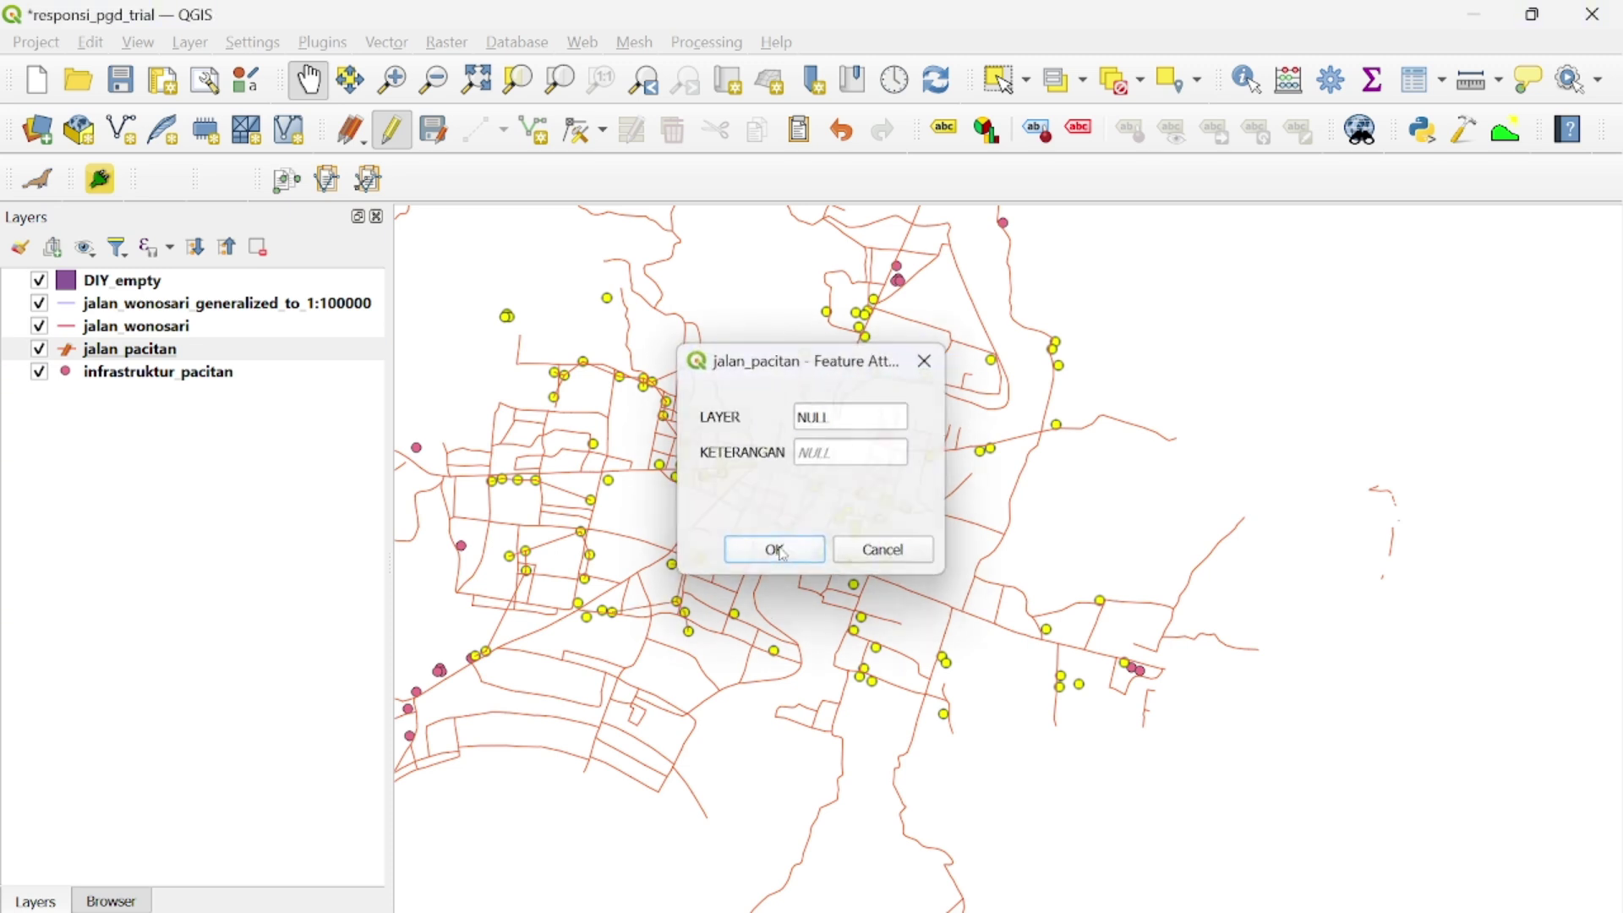
click(782, 550)
click(782, 549)
click(782, 549)
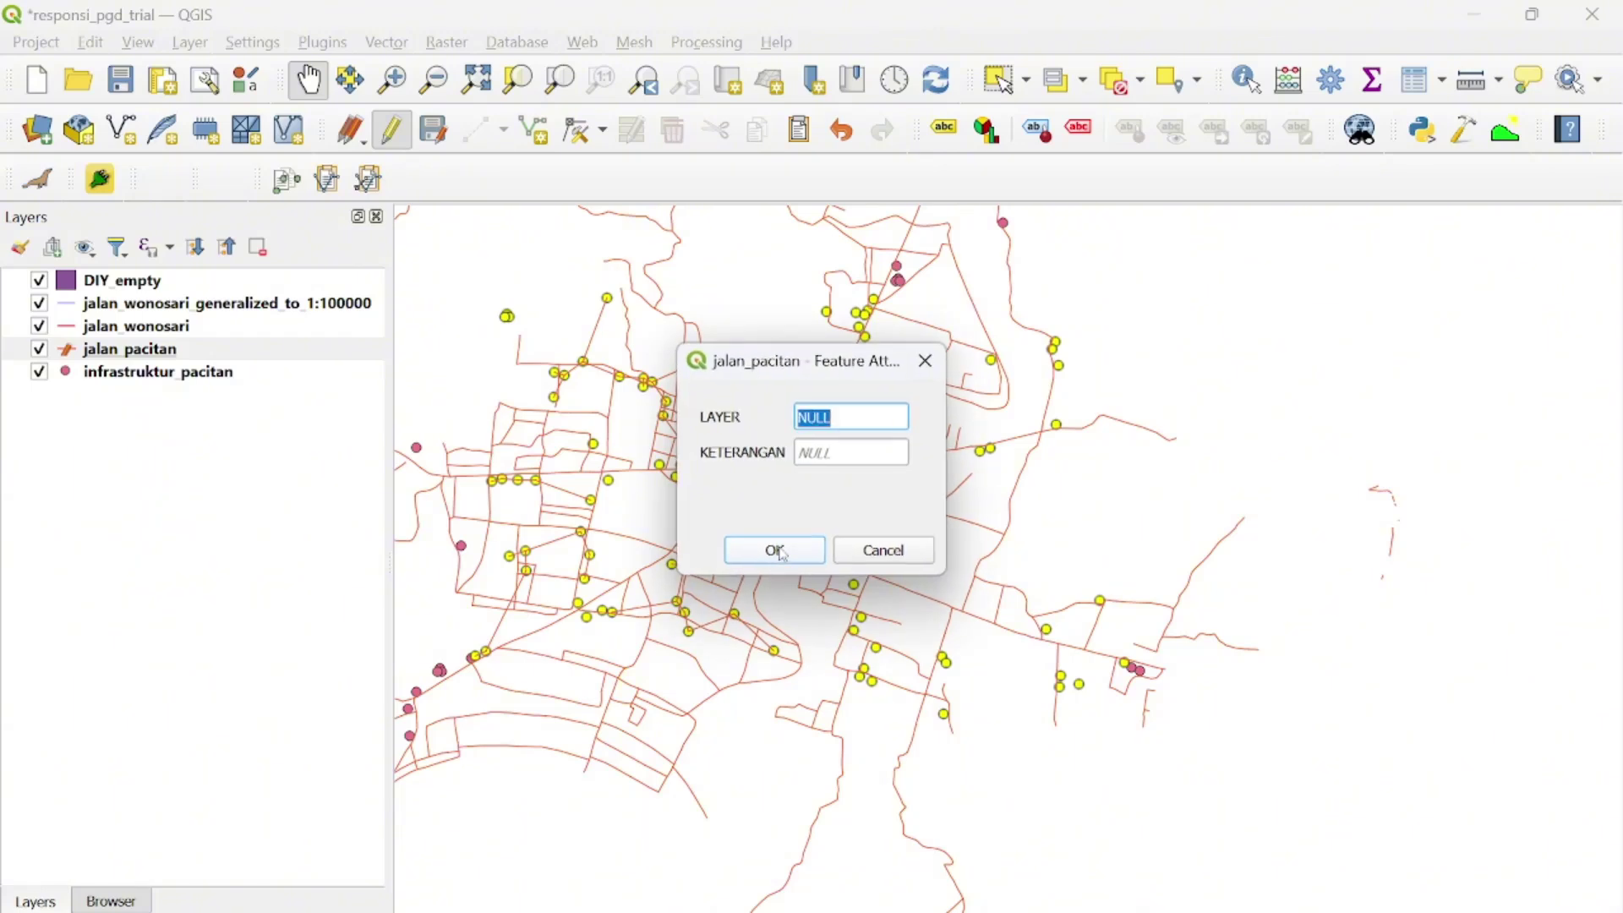
click(782, 549)
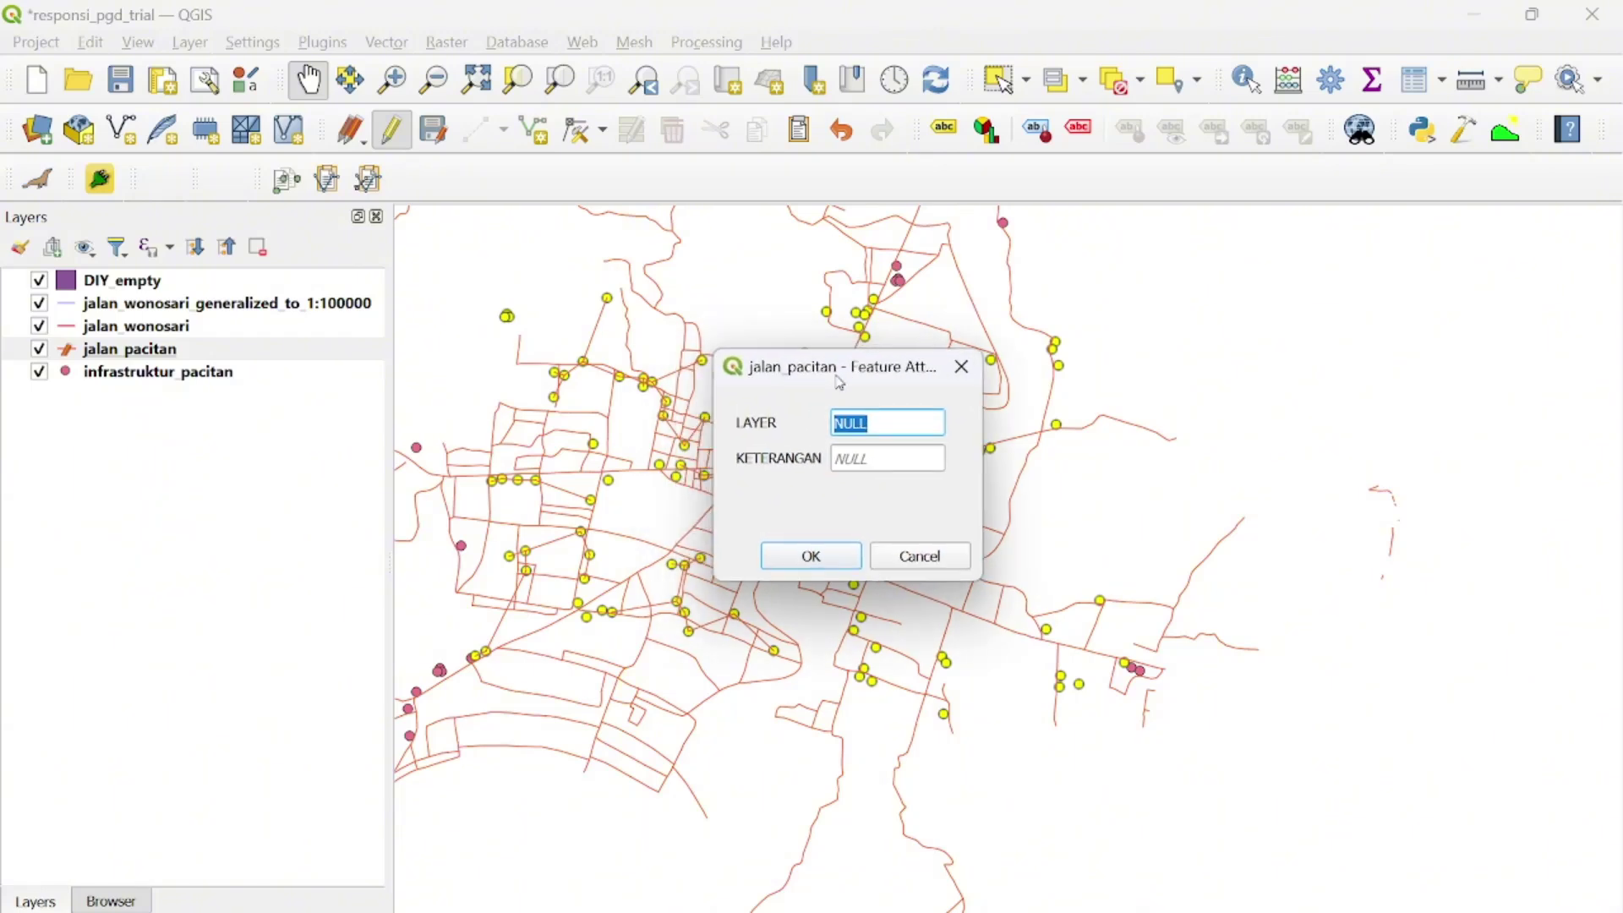
drag(841, 383, 1175, 398)
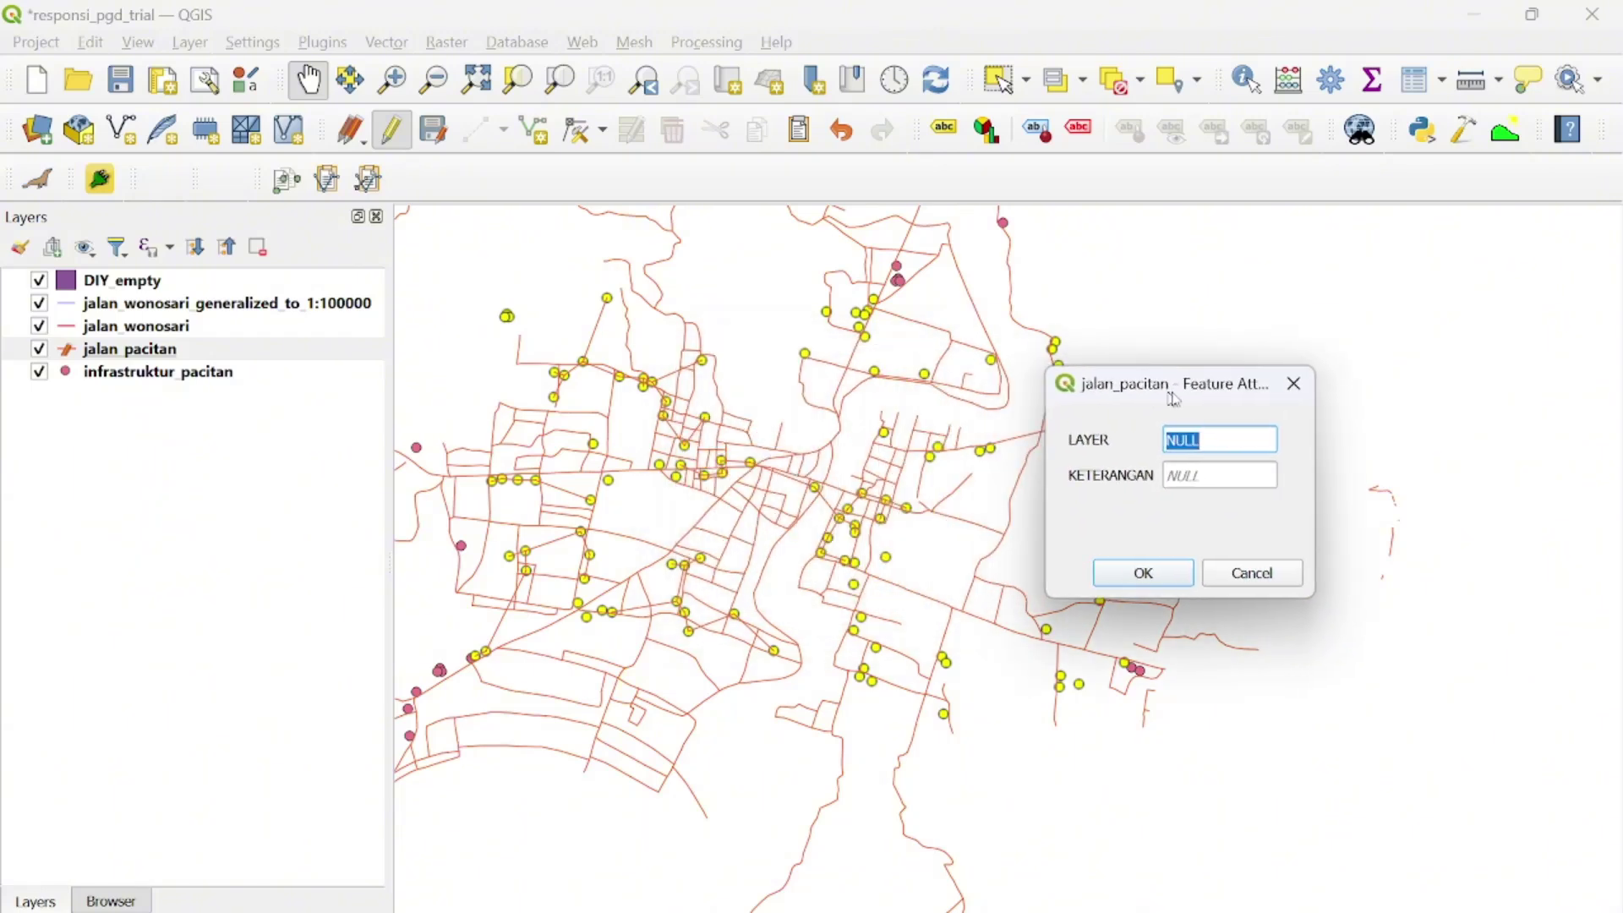
click(1114, 576)
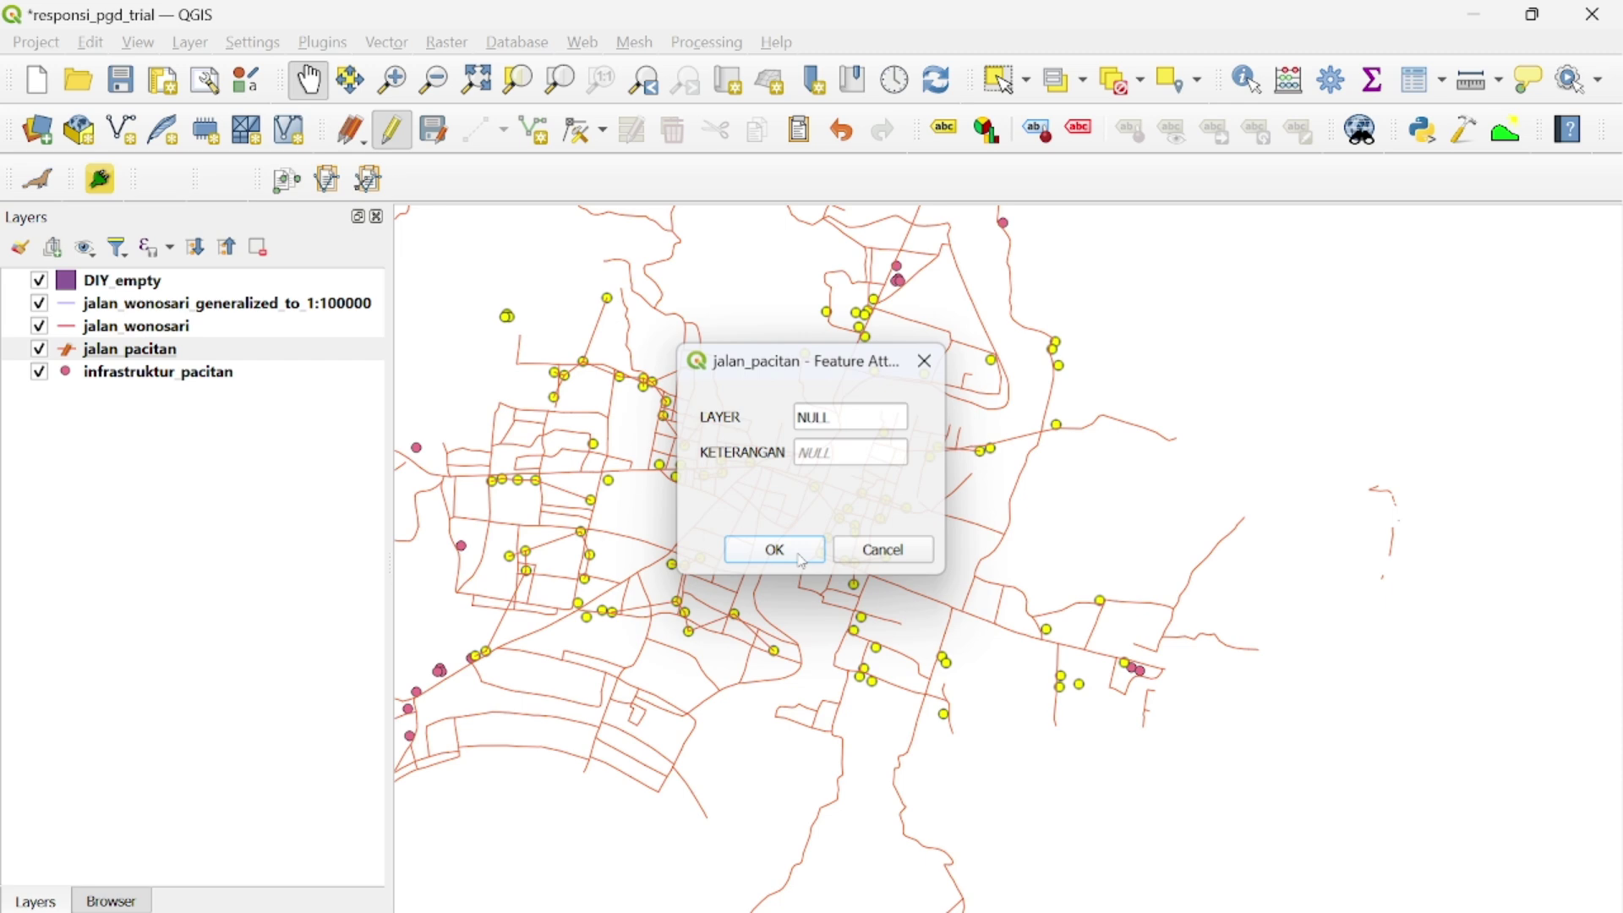
click(802, 558)
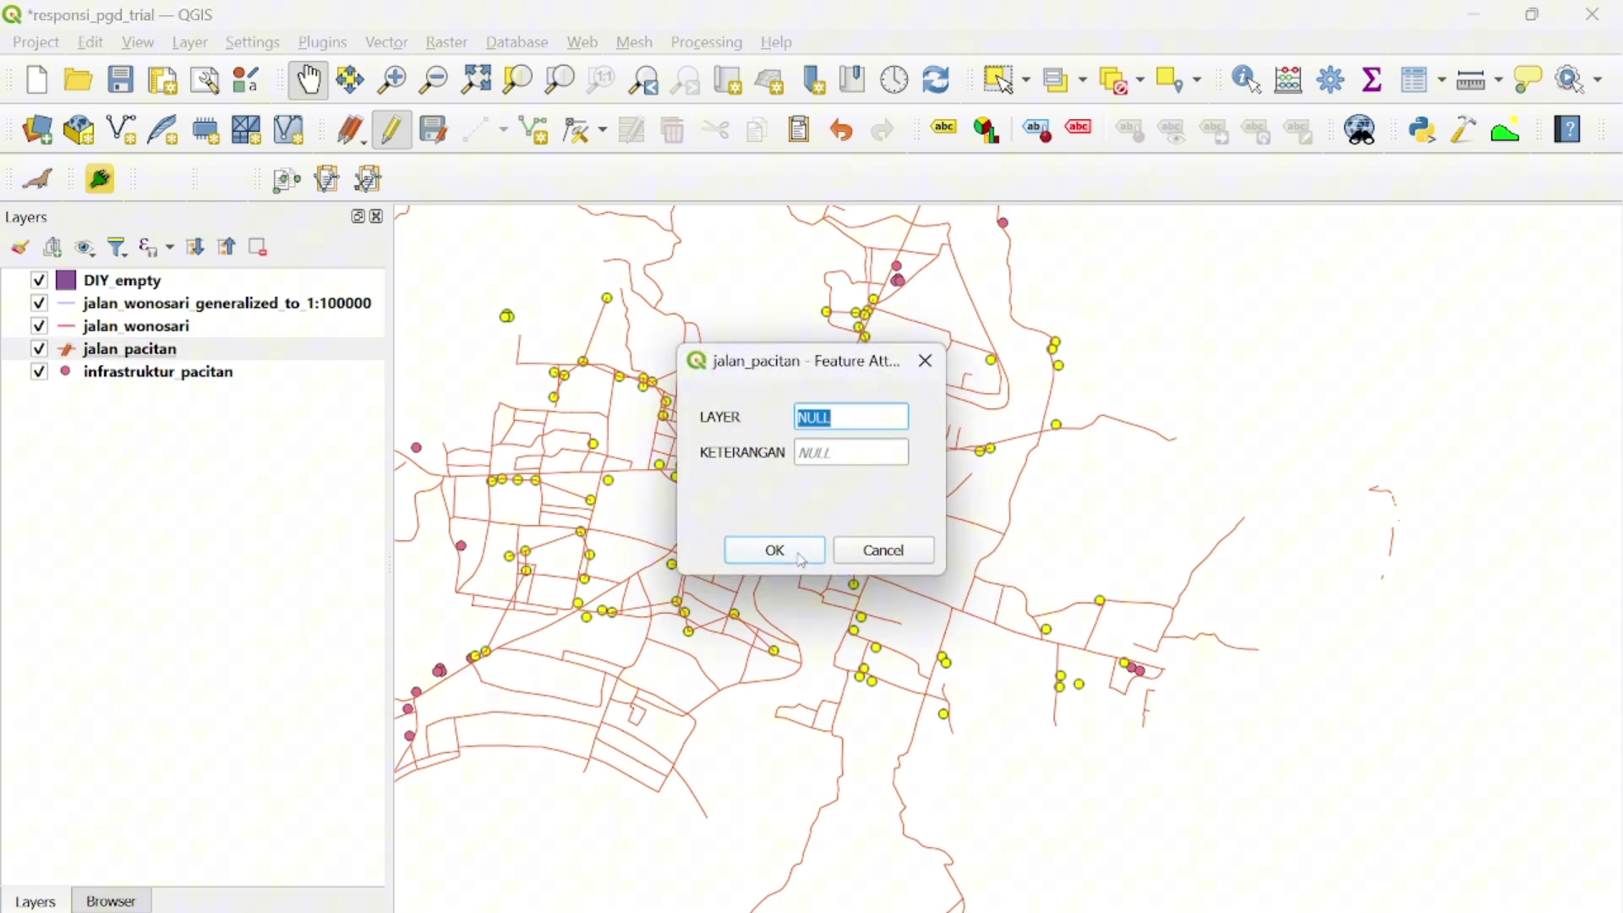
click(801, 558)
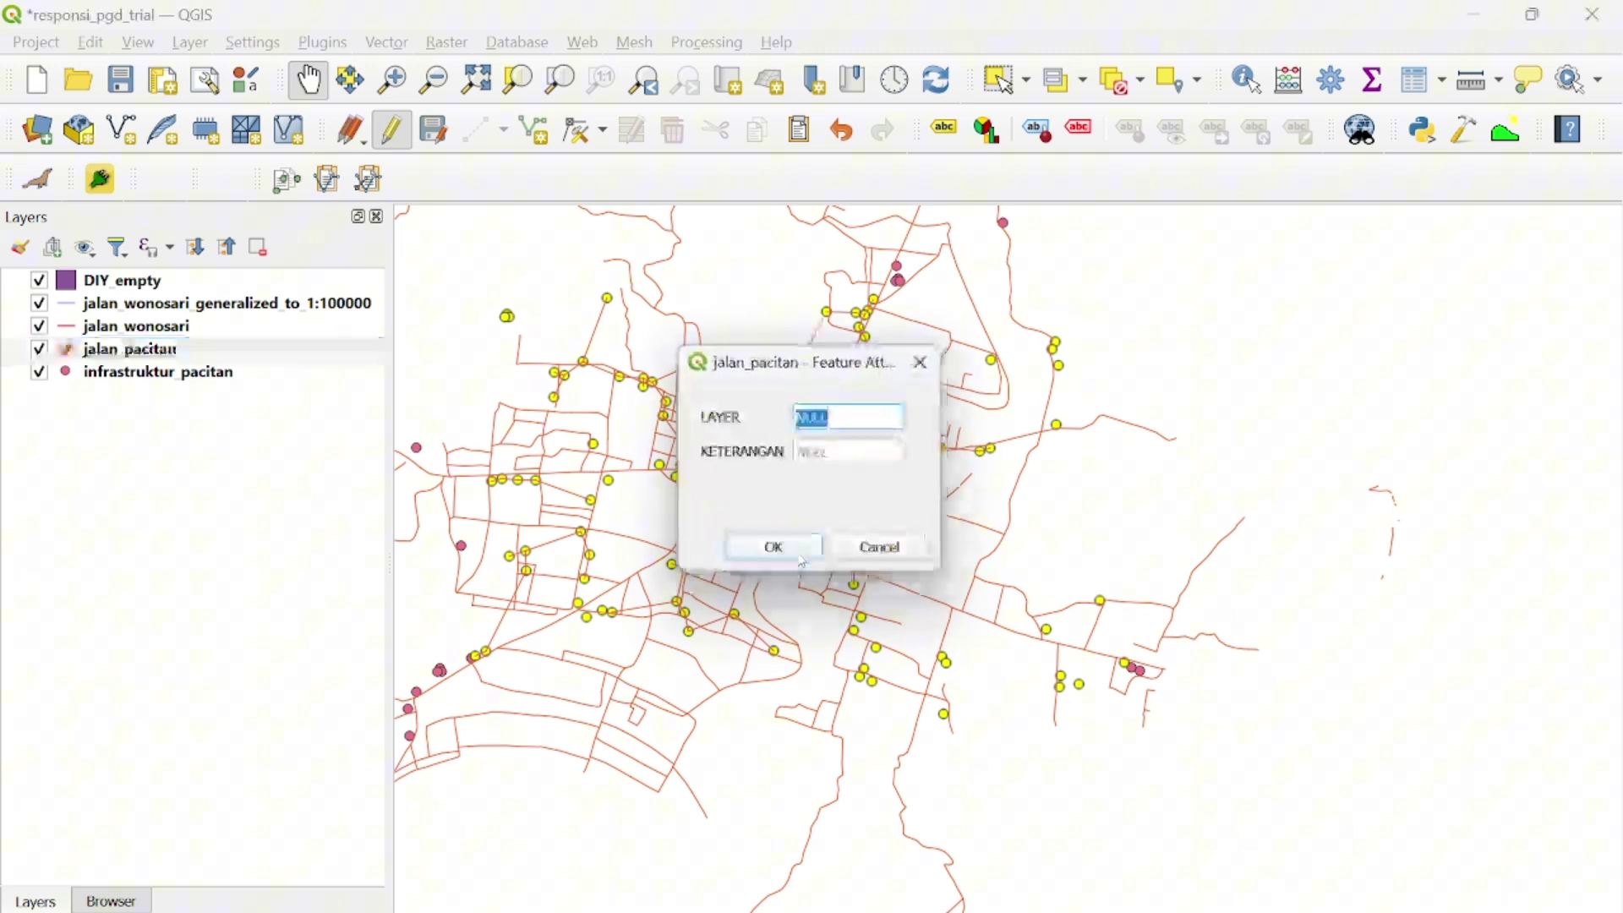
click(819, 555)
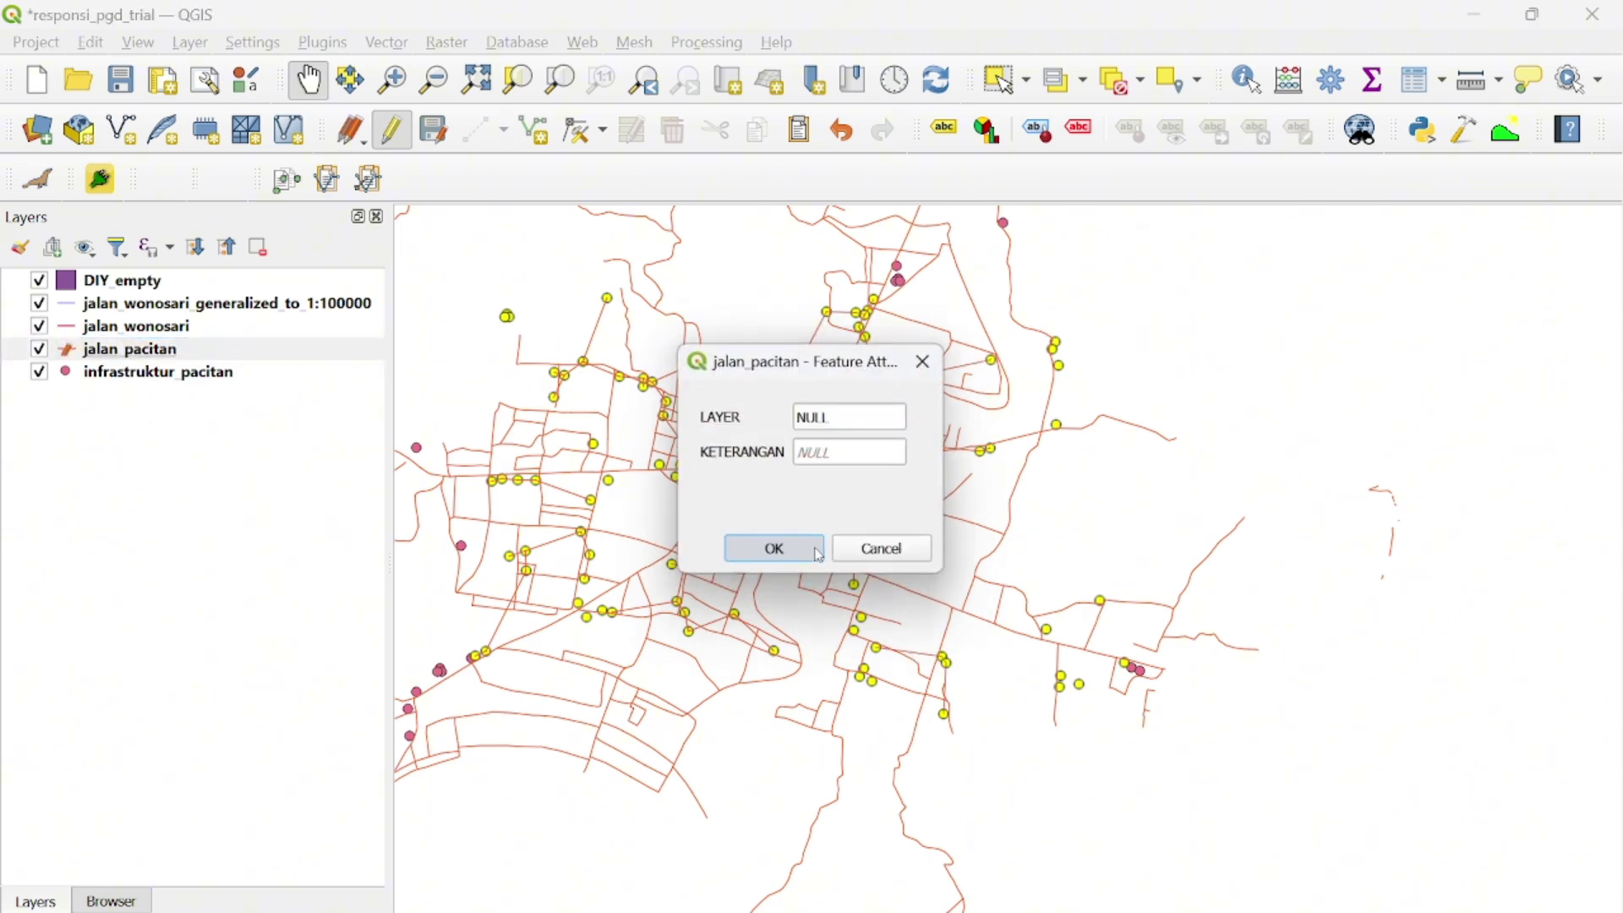
click(806, 557)
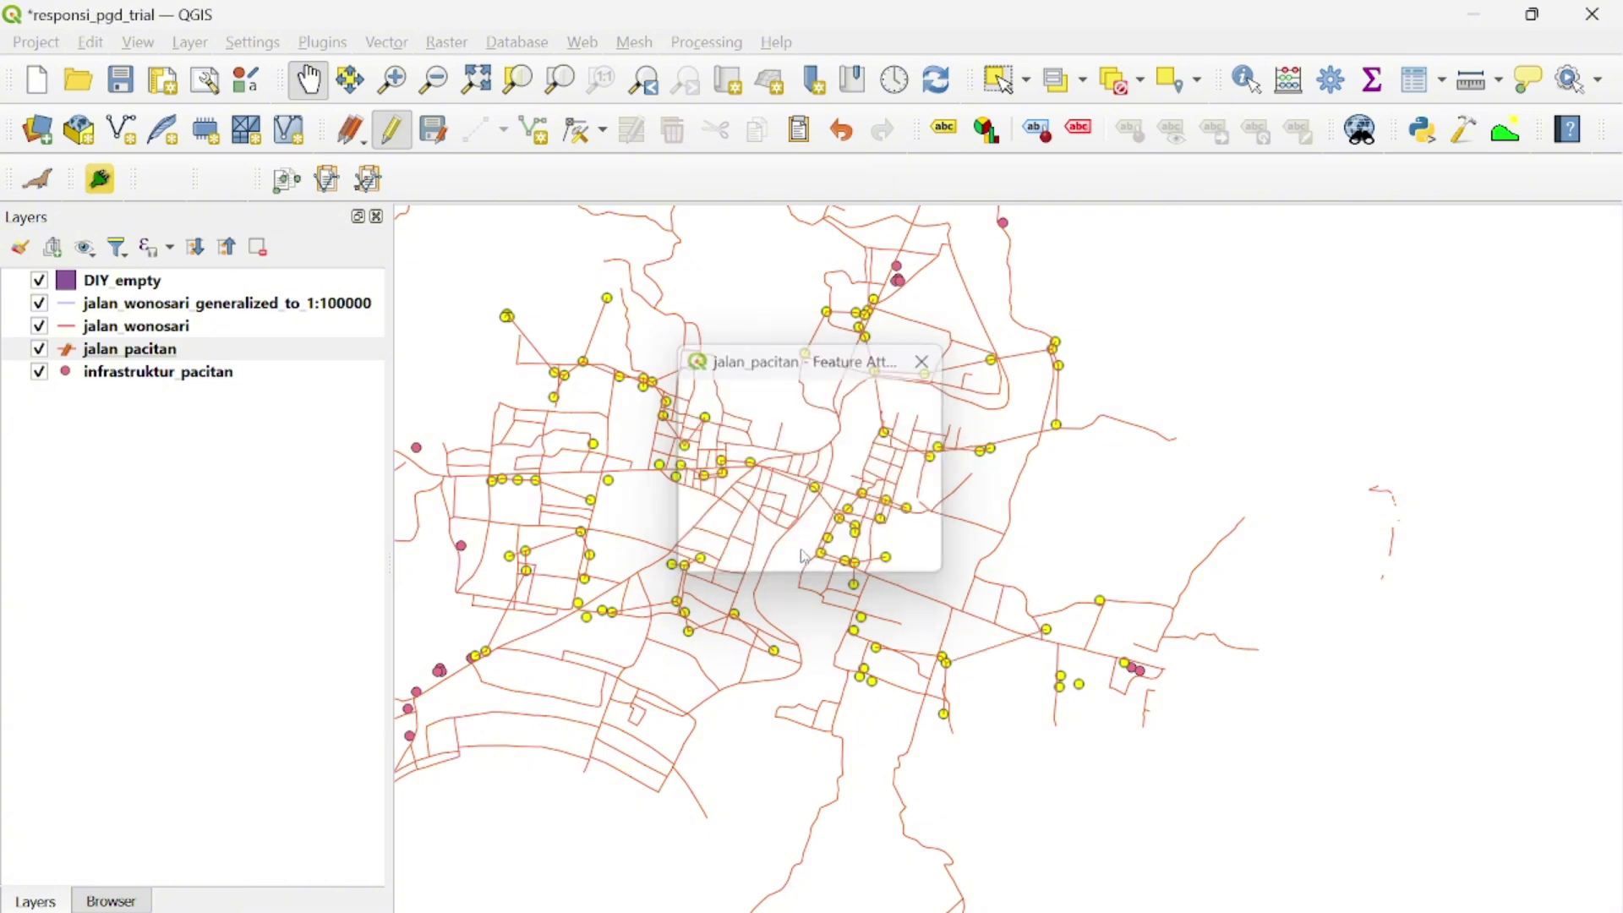
click(801, 549)
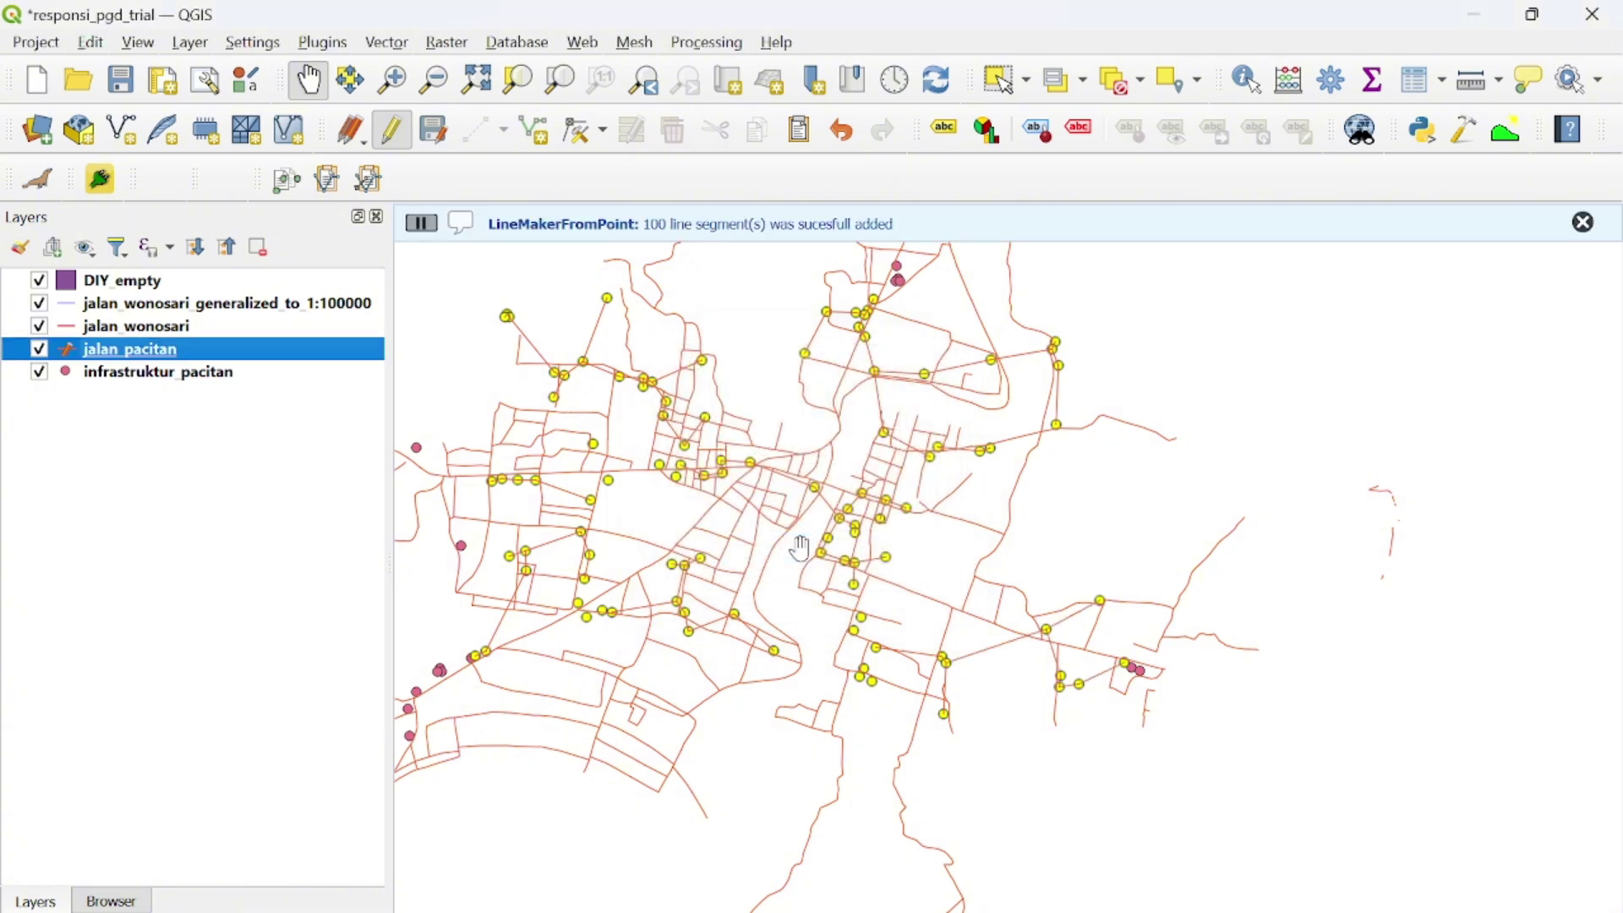
Examine how the generated line segments connect the selected infrastruktur_pacitan points across the central, eastern and western road network.
drag(806, 453, 856, 541)
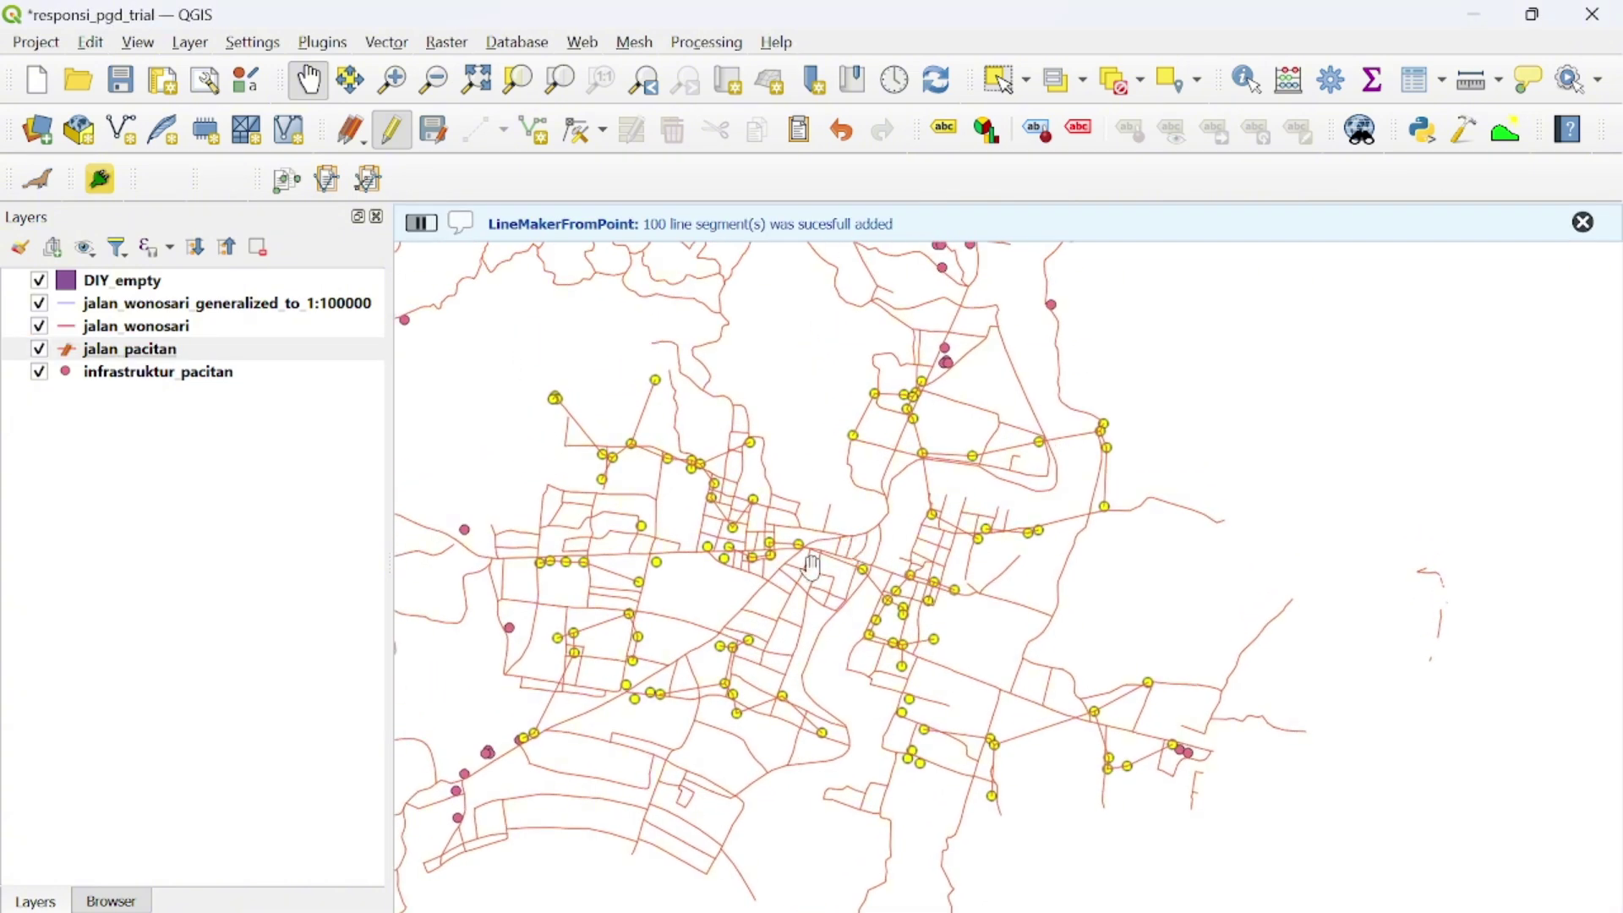
scroll(813, 568, up, 1)
scroll(811, 568, down, 1)
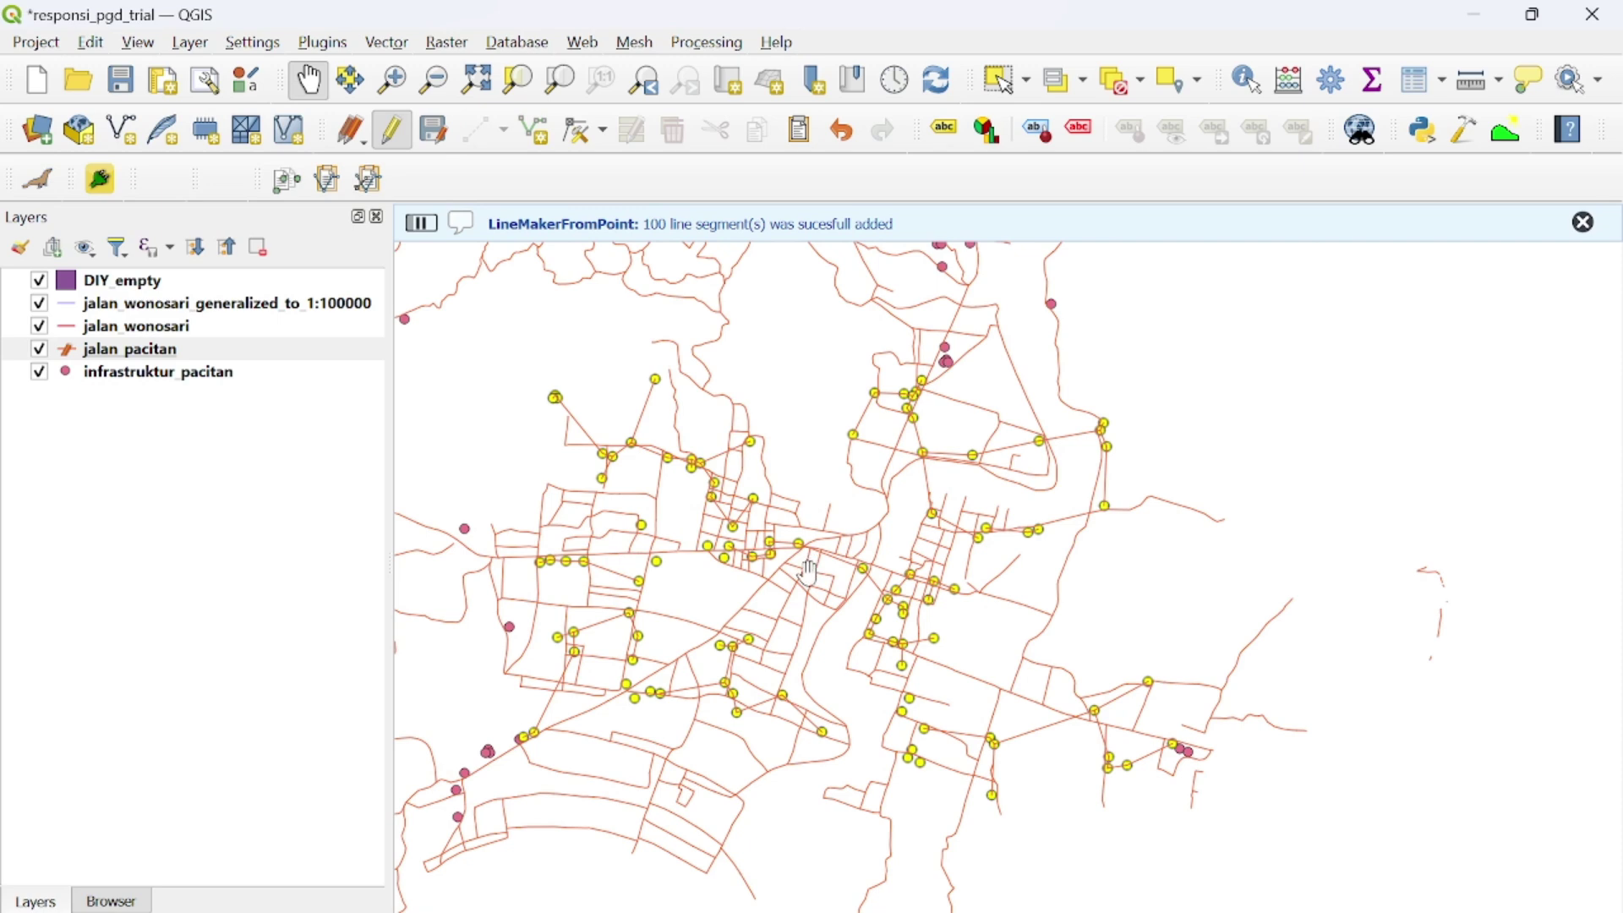
scroll(810, 571, up, 1)
scroll(812, 567, down, 2)
scroll(813, 558, up, 1)
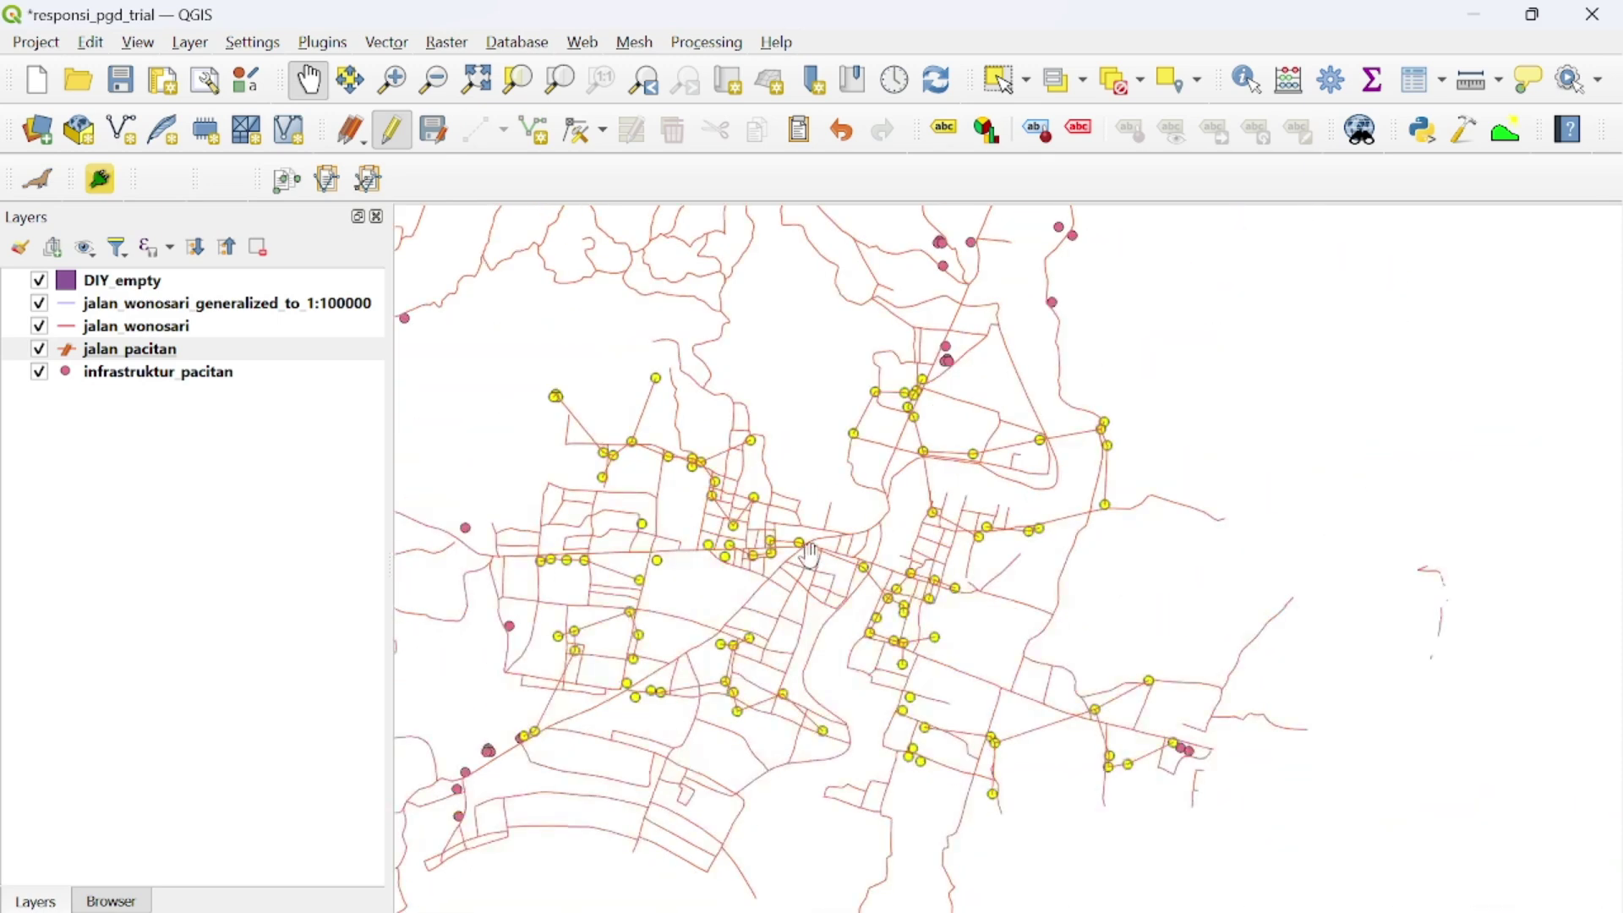
scroll(812, 556, up, 1)
scroll(828, 578, down, 1)
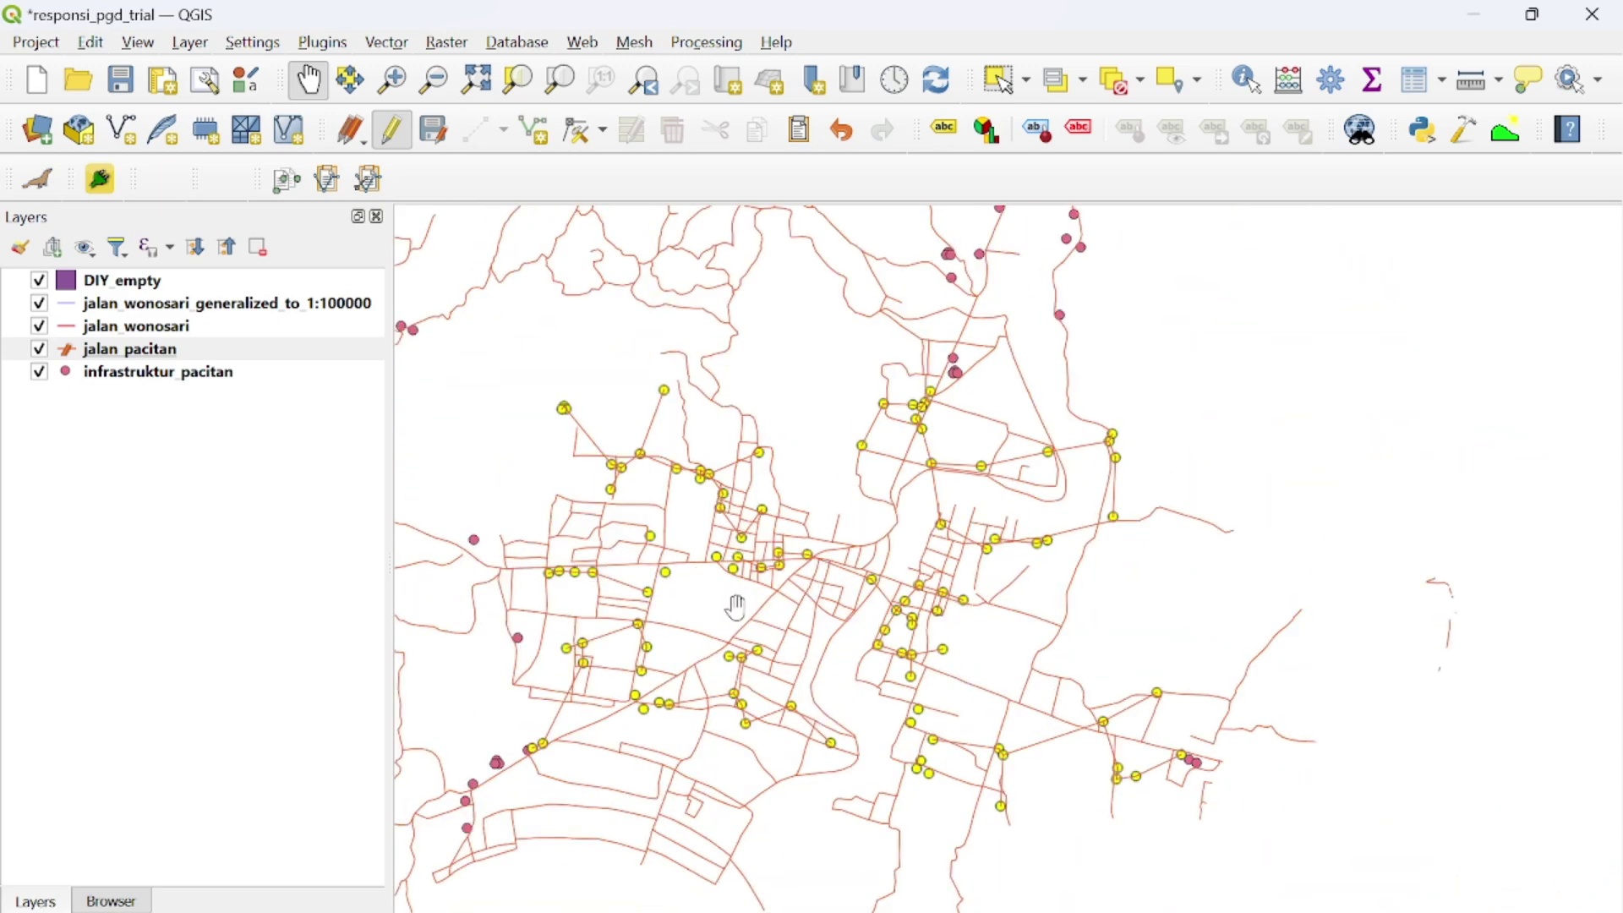
scroll(913, 562, up, 1)
scroll(896, 398, up, 1)
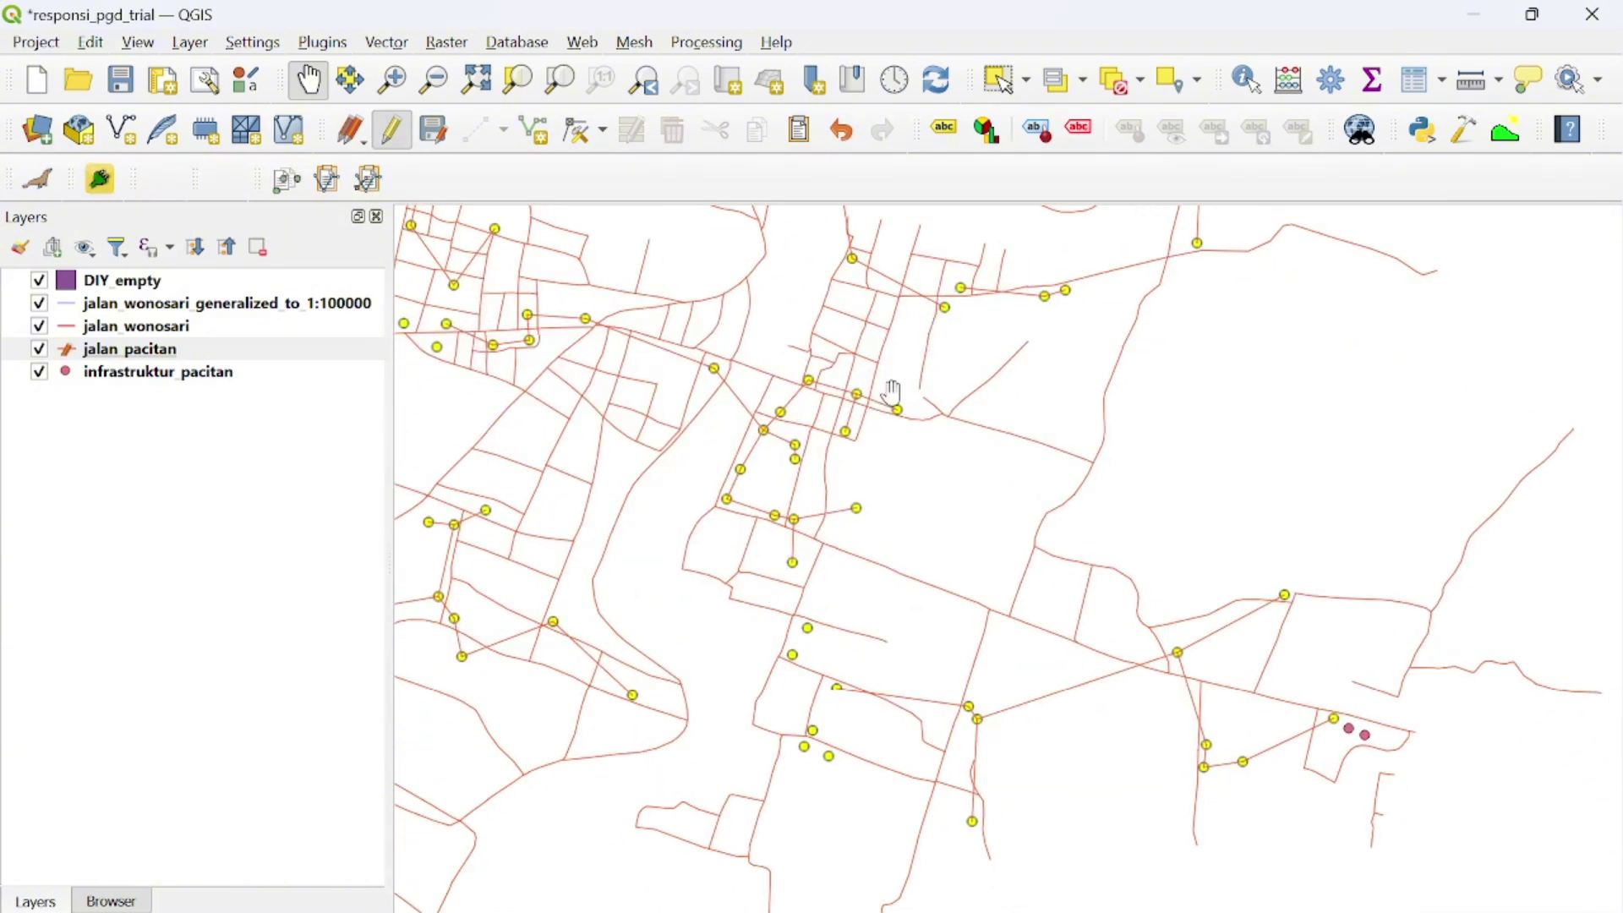
scroll(781, 396, up, 1)
scroll(785, 399, down, 1)
scroll(884, 481, down, 1)
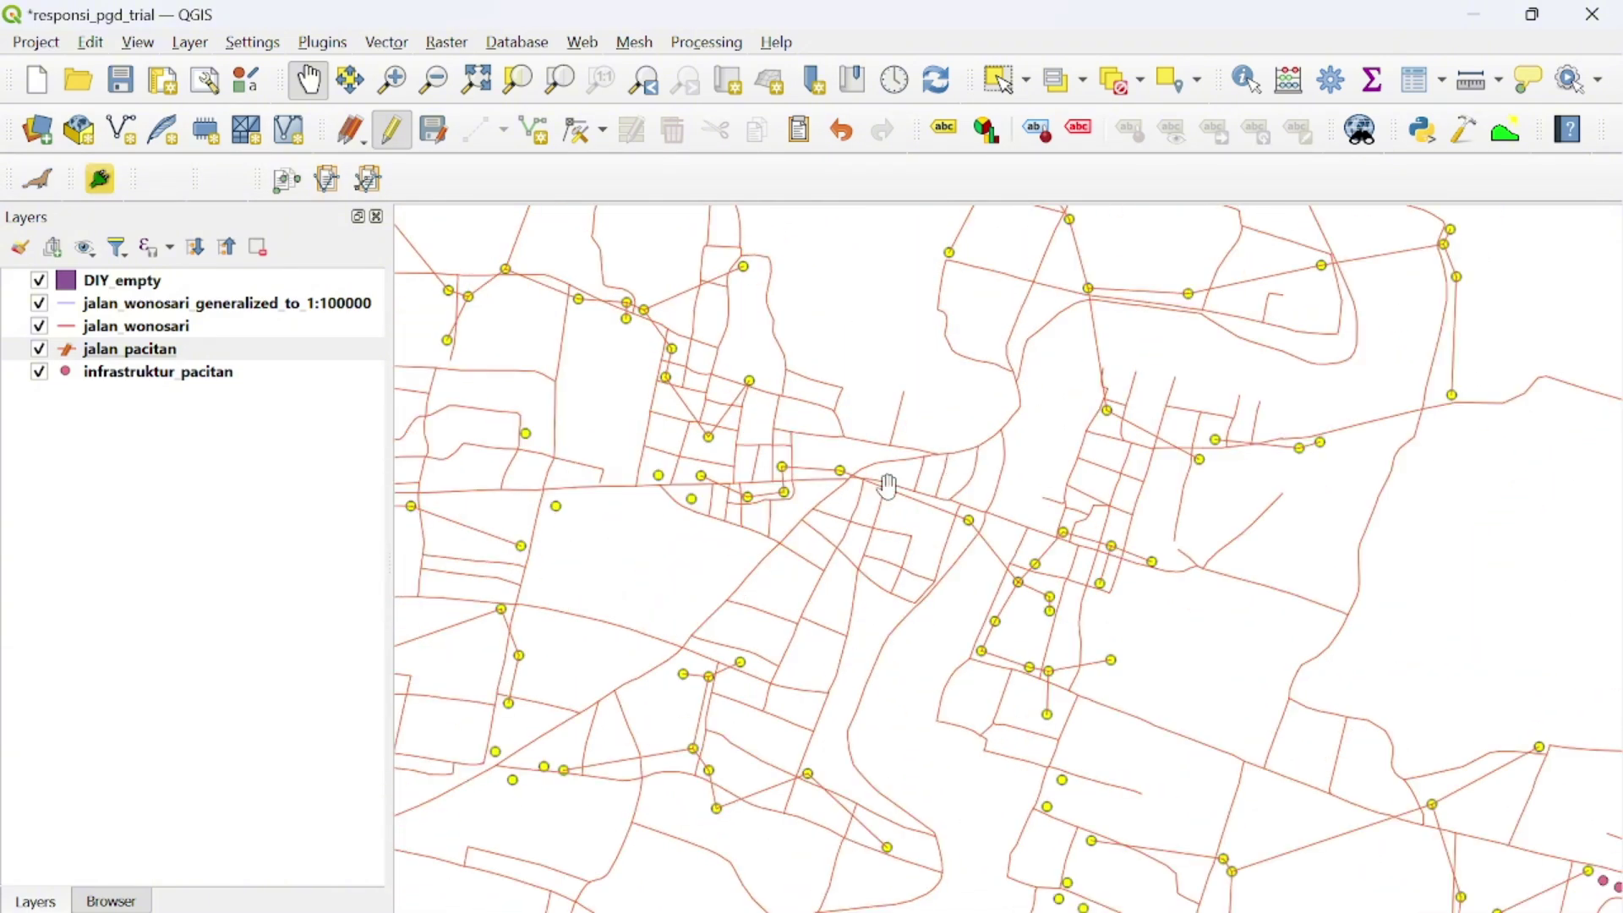
scroll(821, 531, up, 1)
drag(822, 531, 1003, 569)
scroll(1242, 464, down, 1)
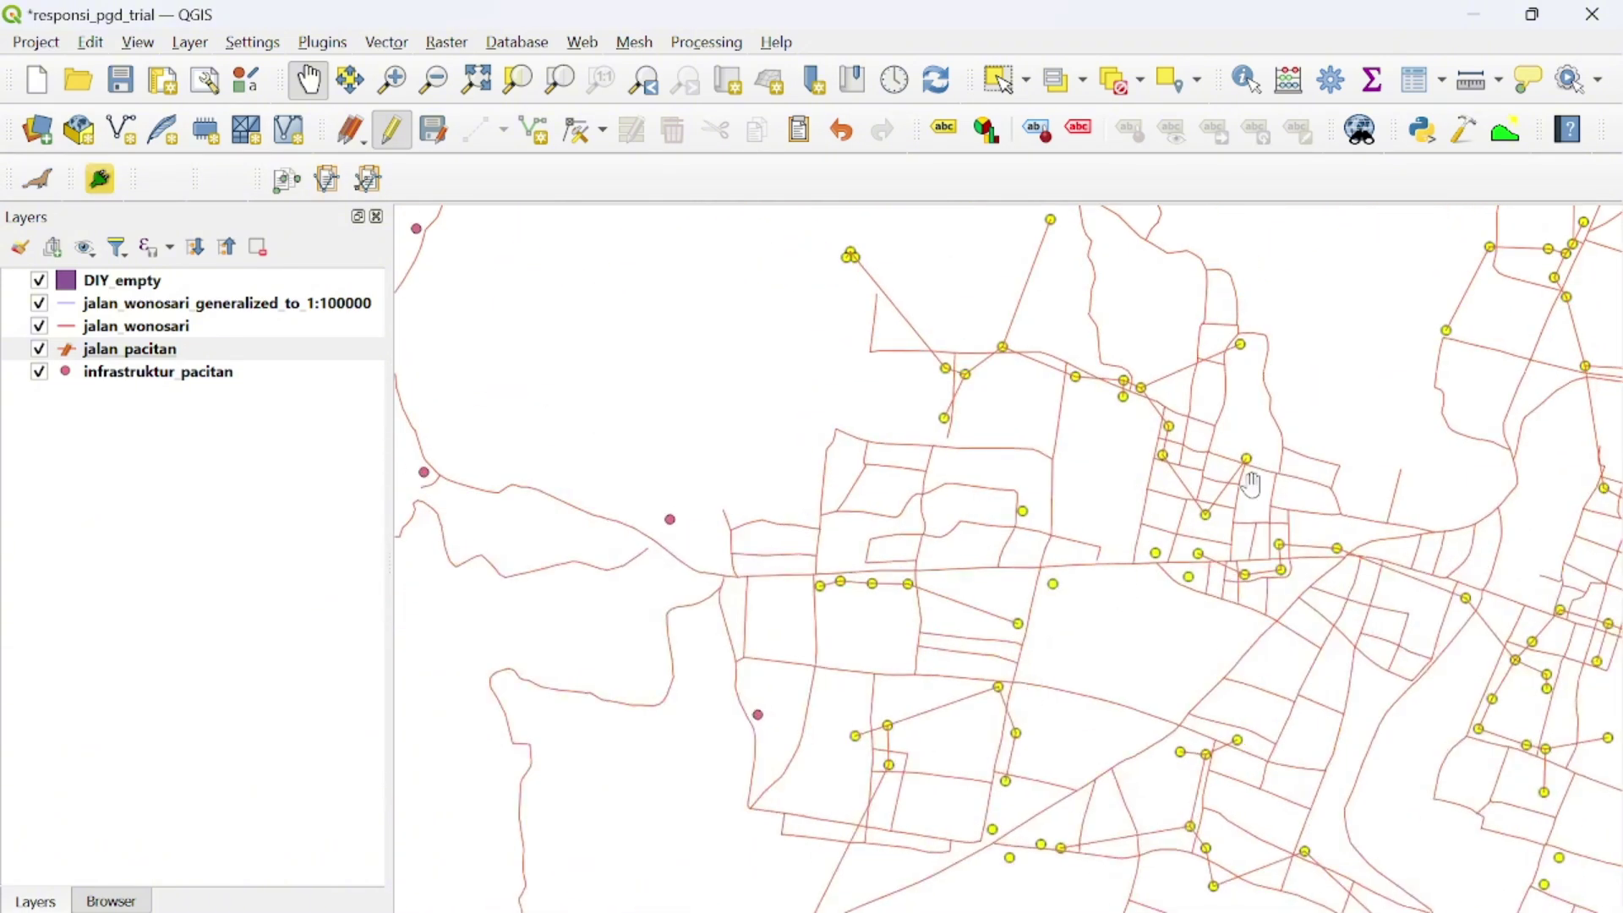
scroll(935, 609, up, 1)
scroll(852, 403, up, 1)
scroll(852, 402, down, 1)
scroll(816, 350, up, 1)
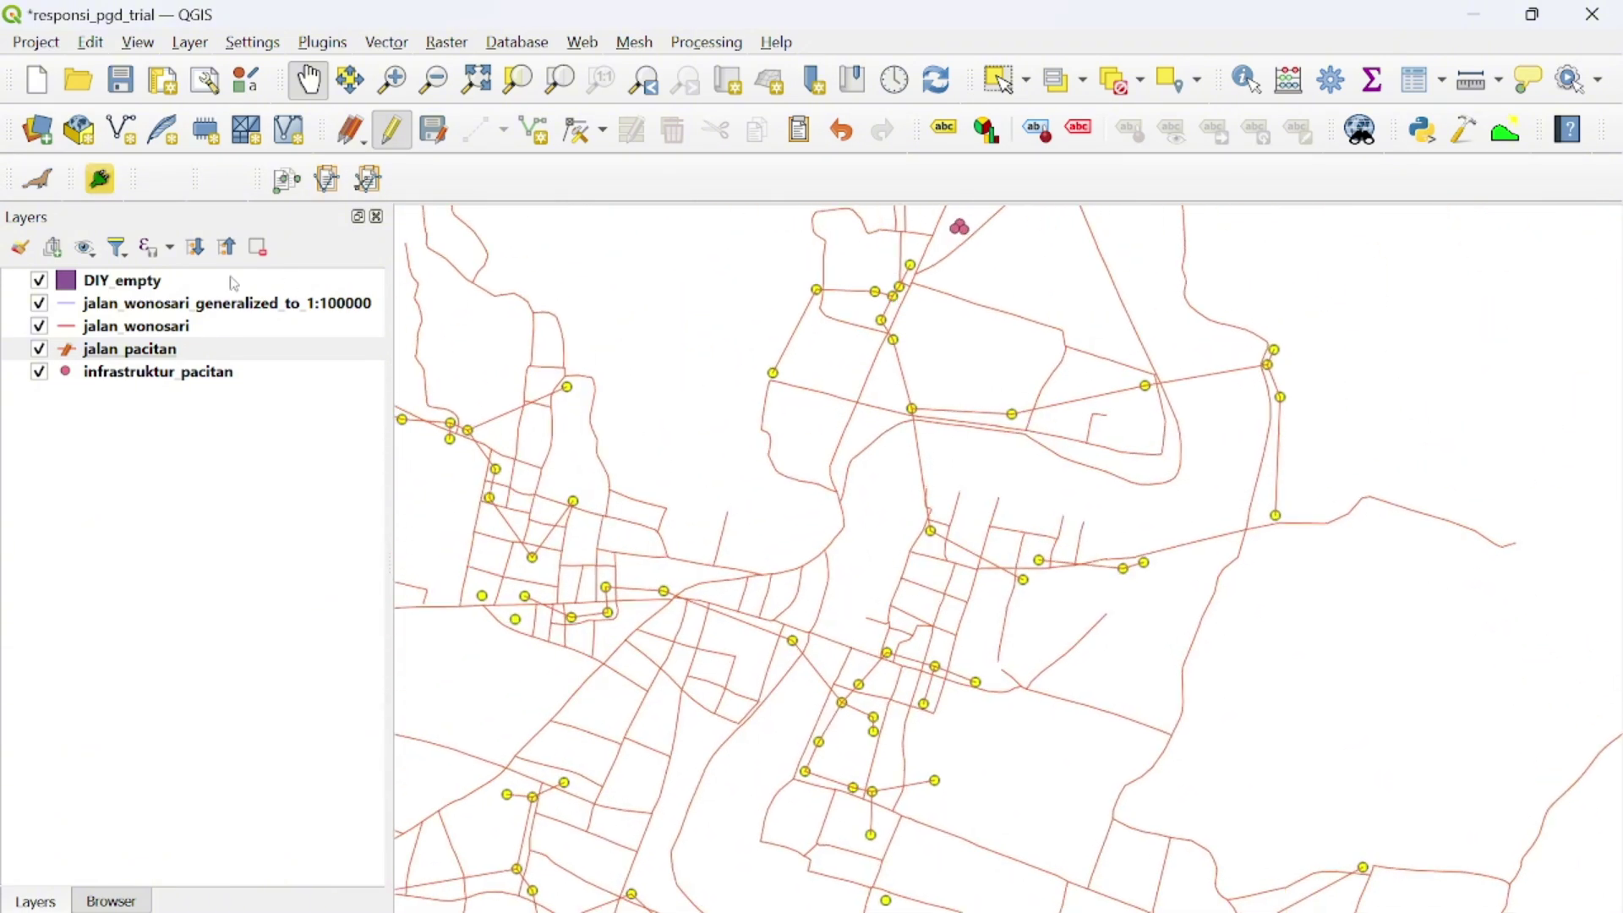